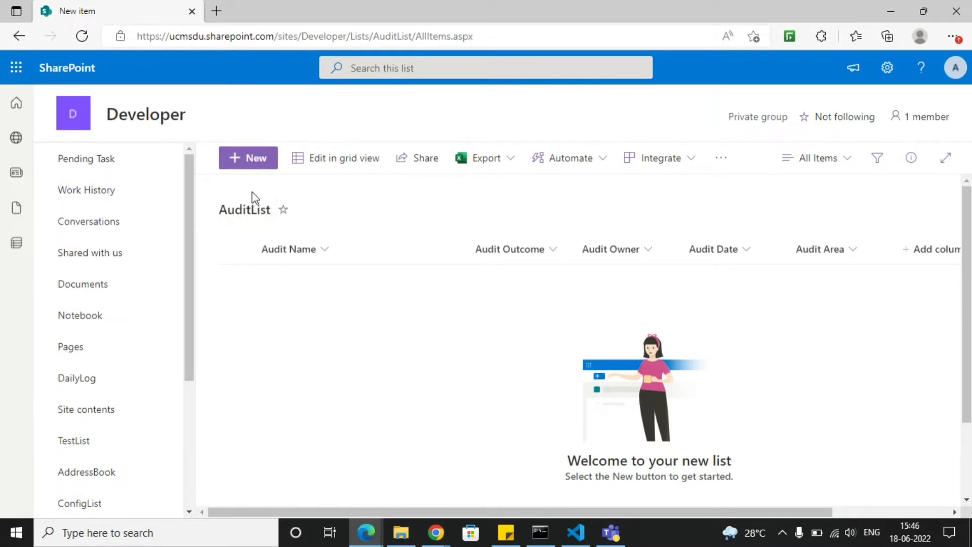
- Examine the fields of AuditList's new item form, from Audit Name to Attachments, and close it without saving
{"action": "left_click", "coordinate": [250, 158]}
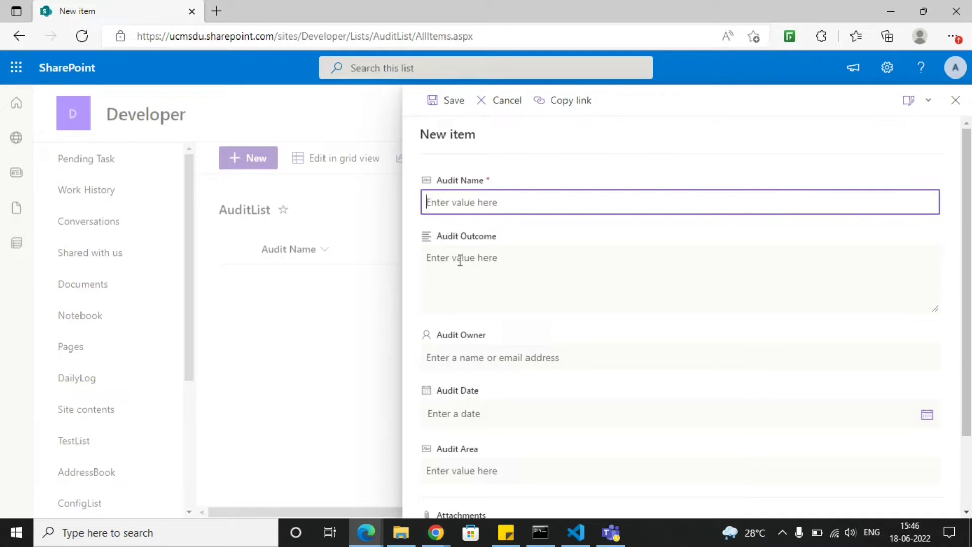
{"action": "left_click", "coordinate": [465, 287]}
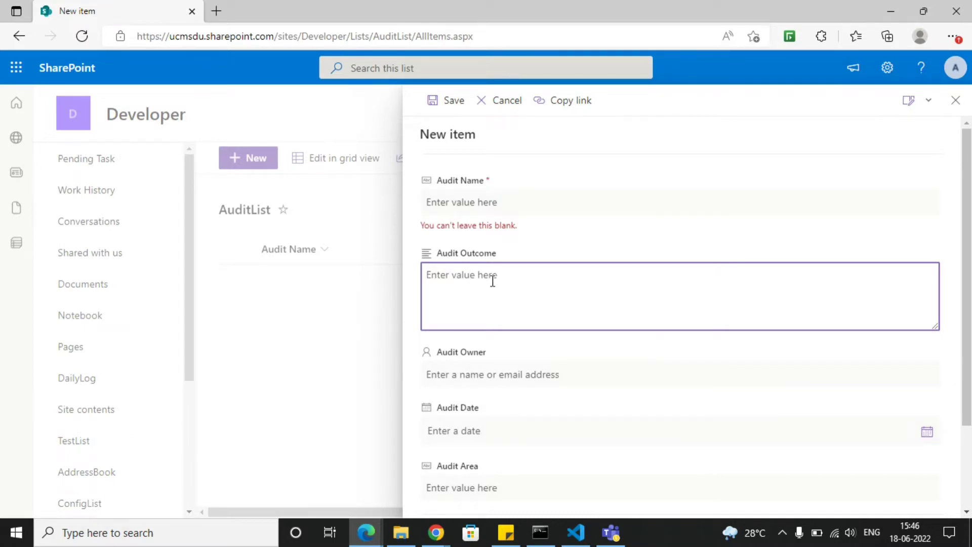
{"action": "scroll", "coordinate": [493, 279], "scroll_direction": "down", "scroll_amount": 1}
{"action": "scroll", "coordinate": [488, 229], "scroll_direction": "down", "scroll_amount": 1}
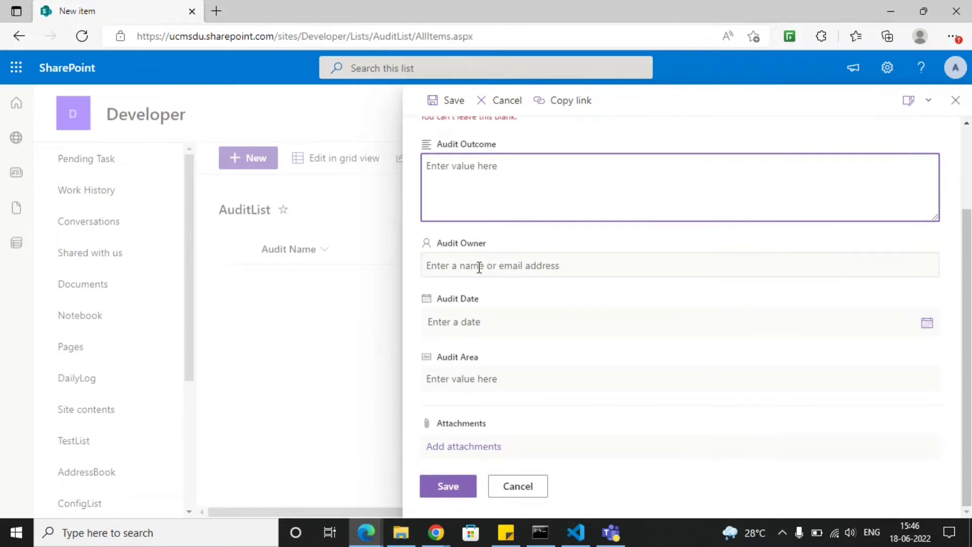
{"action": "left_click", "coordinate": [479, 267]}
{"action": "left_click", "coordinate": [472, 317]}
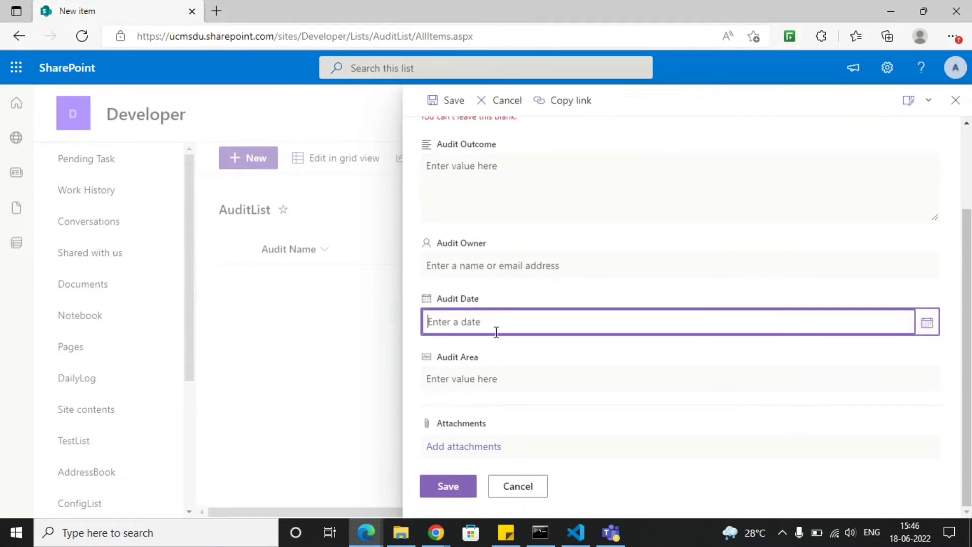
{"action": "left_click", "coordinate": [483, 375]}
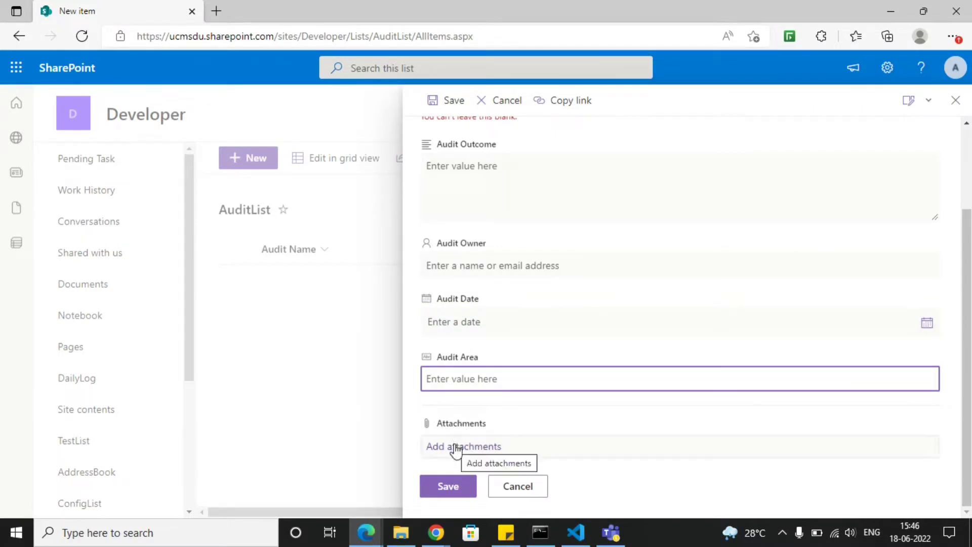
{"action": "scroll", "coordinate": [489, 343], "scroll_direction": "up", "scroll_amount": 3}
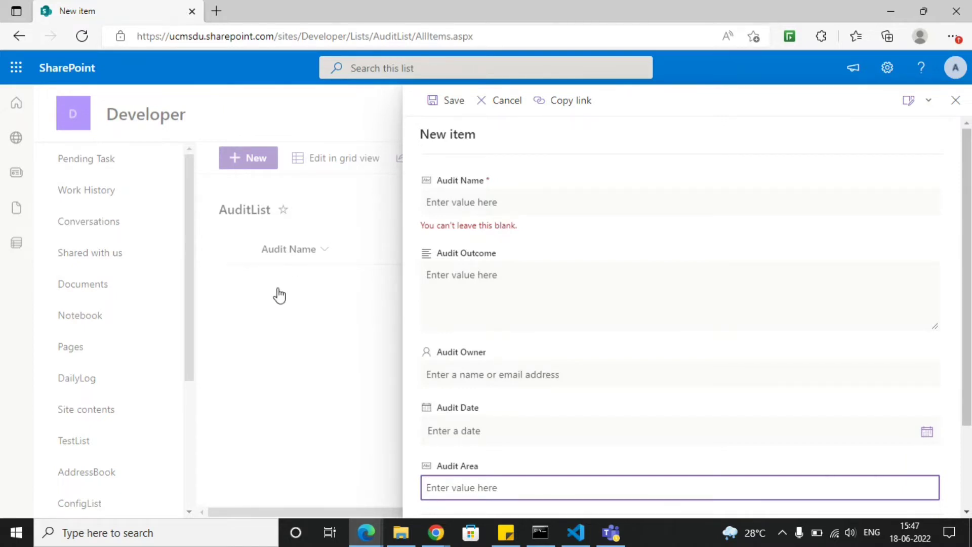
{"action": "scroll", "coordinate": [608, 268], "scroll_direction": "down", "scroll_amount": 2}
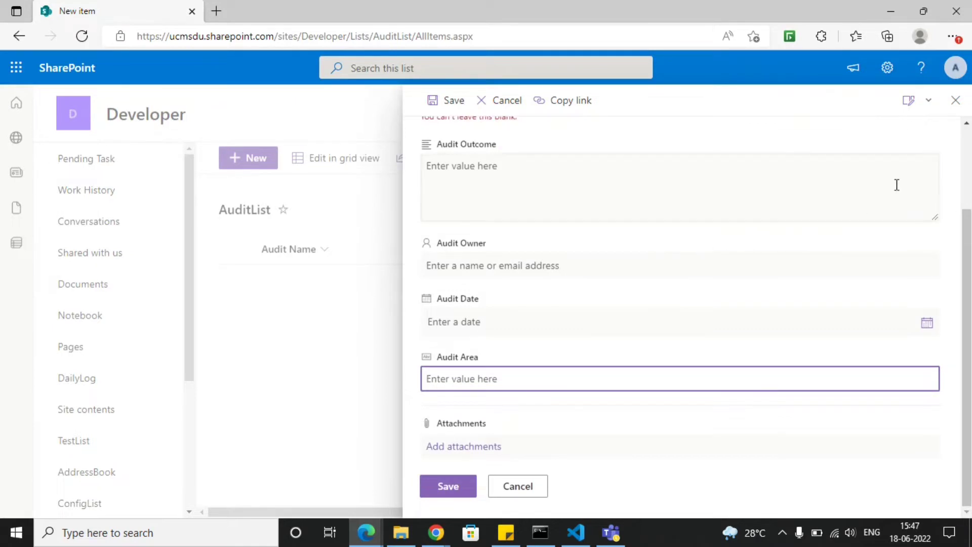
{"action": "left_click", "coordinate": [956, 104]}
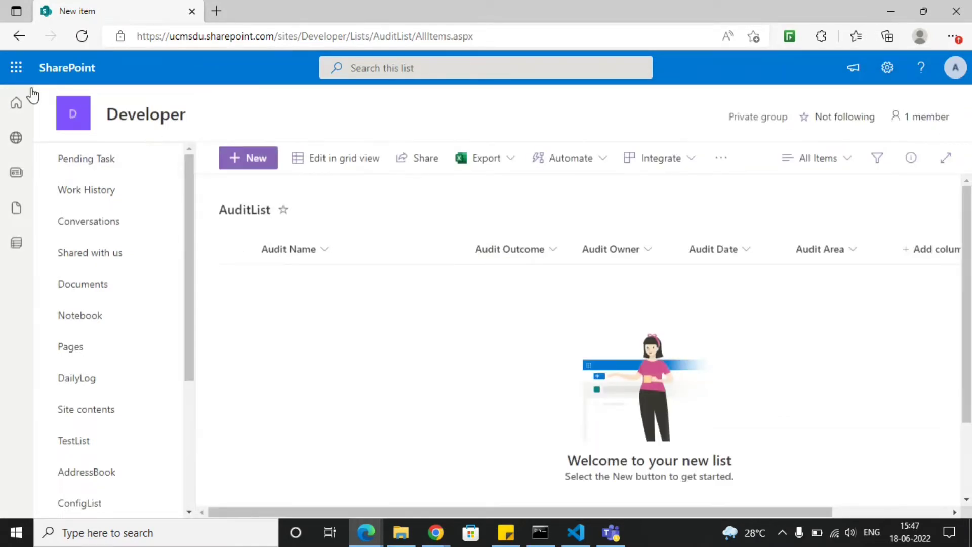
- Switch to Power Apps from the Microsoft 365 apps
{"action": "left_click", "coordinate": [17, 70]}
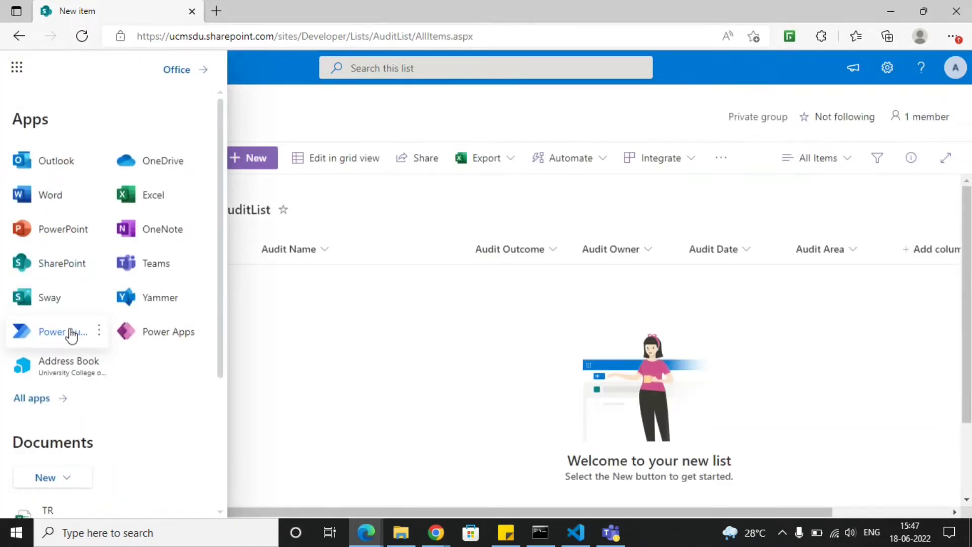
{"action": "left_click", "coordinate": [70, 336]}
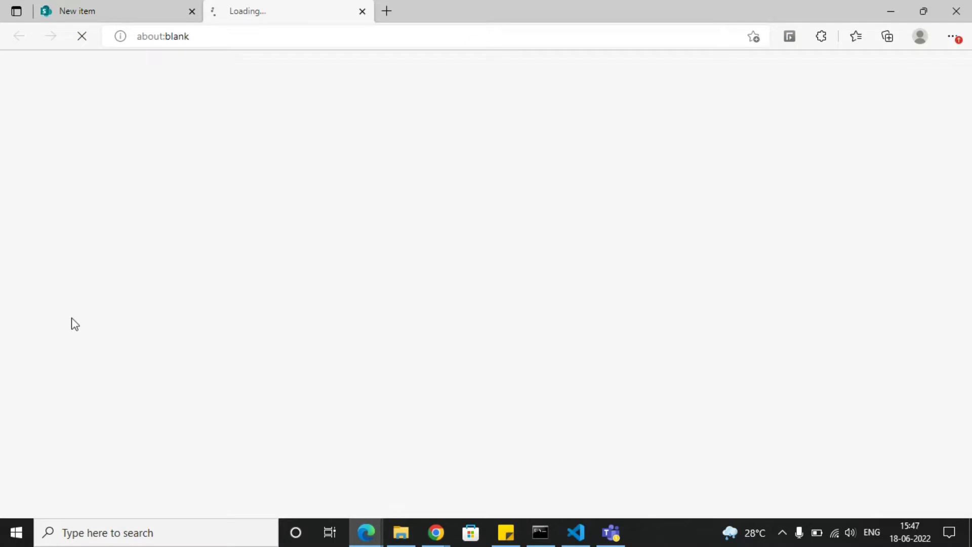
{"action": "left_click", "coordinate": [361, 14]}
{"action": "left_click", "coordinate": [16, 66]}
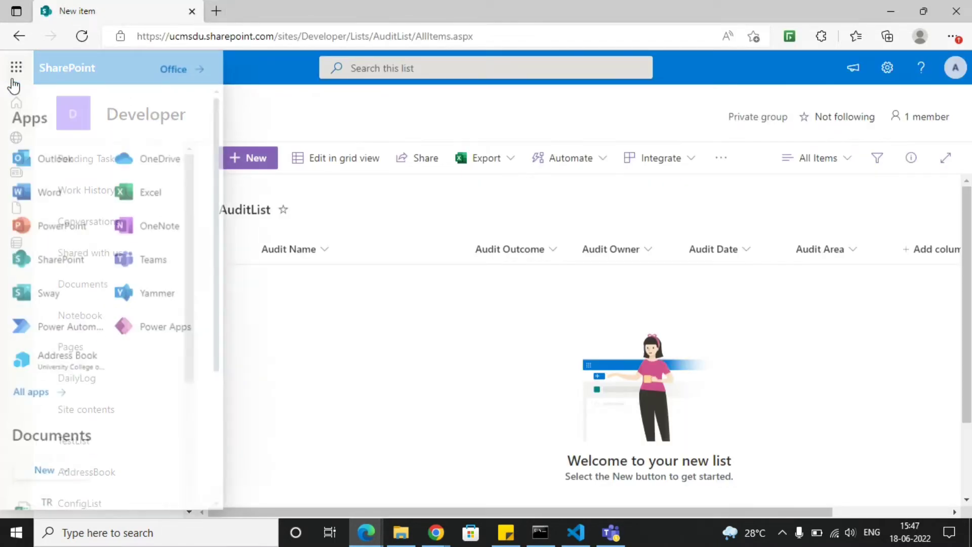
{"action": "left_click", "coordinate": [134, 334]}
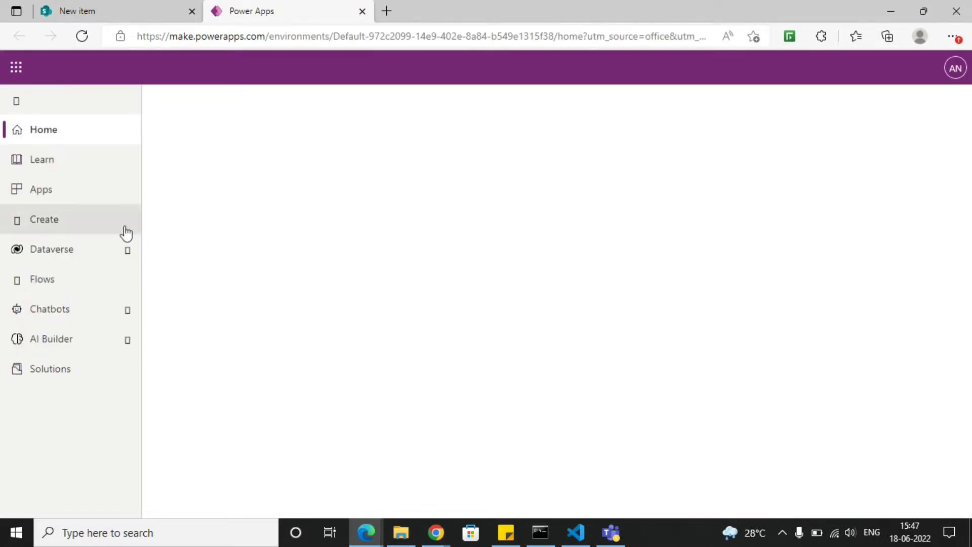
- Create a blank canvas app named AuditApp in Tablet format and skip the welcome dialog
{"action": "left_click", "coordinate": [49, 203]}
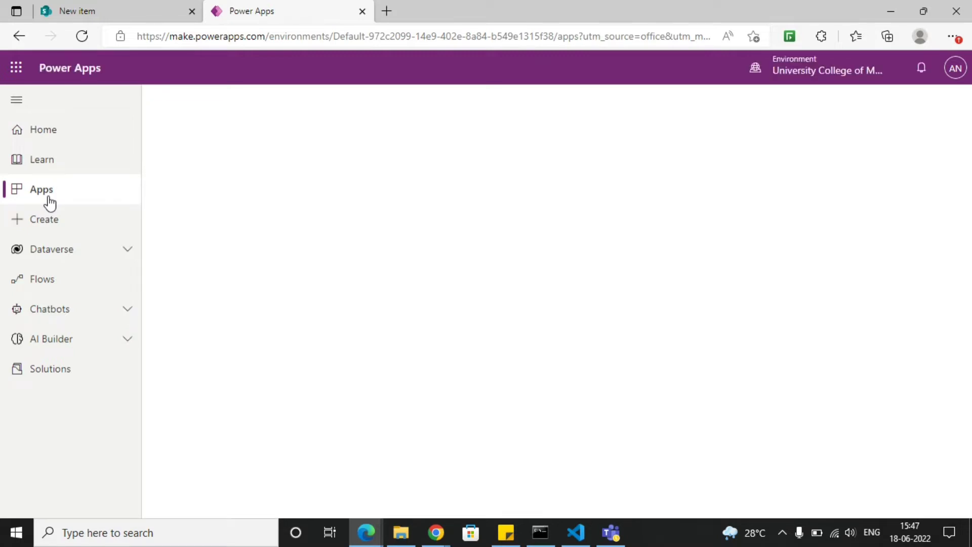
{"action": "left_click", "coordinate": [235, 102]}
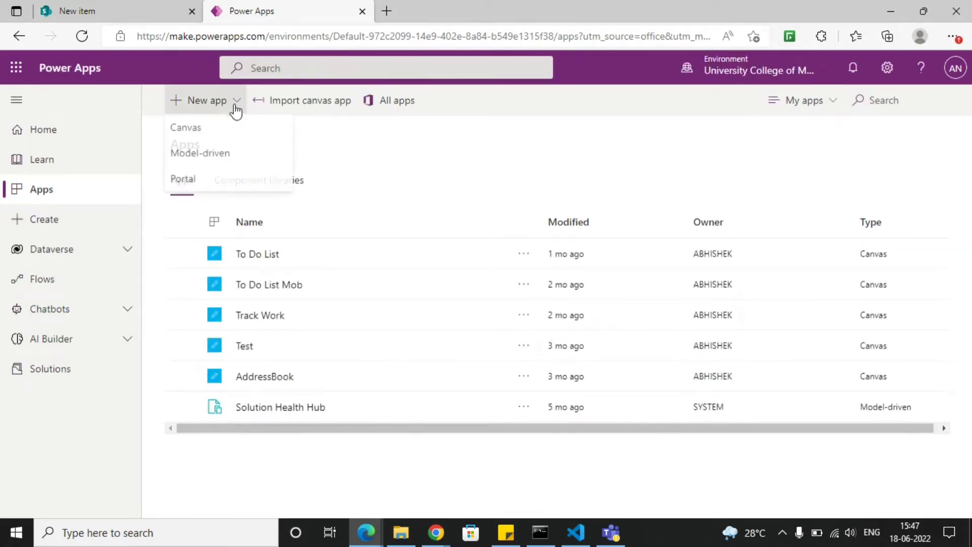
{"action": "left_click", "coordinate": [231, 132]}
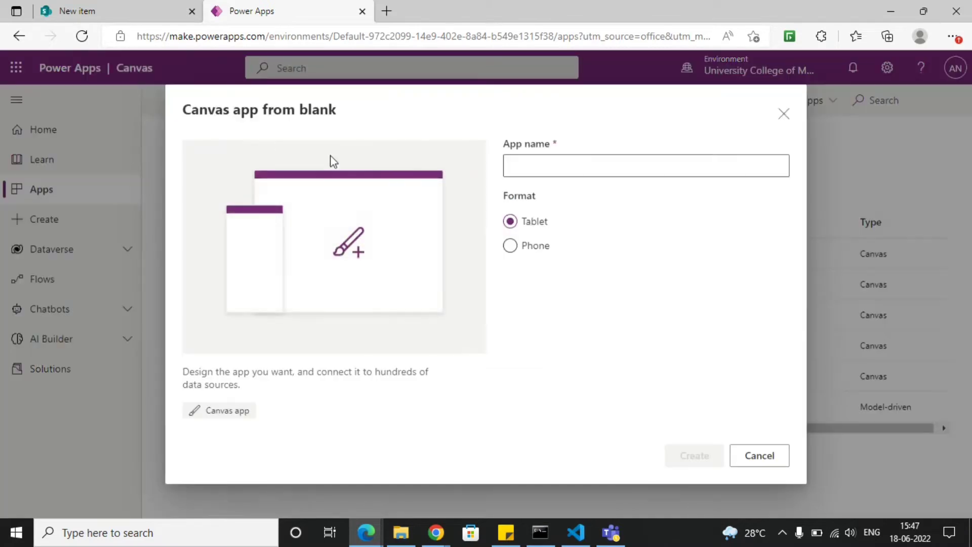
{"action": "left_click", "coordinate": [564, 164]}
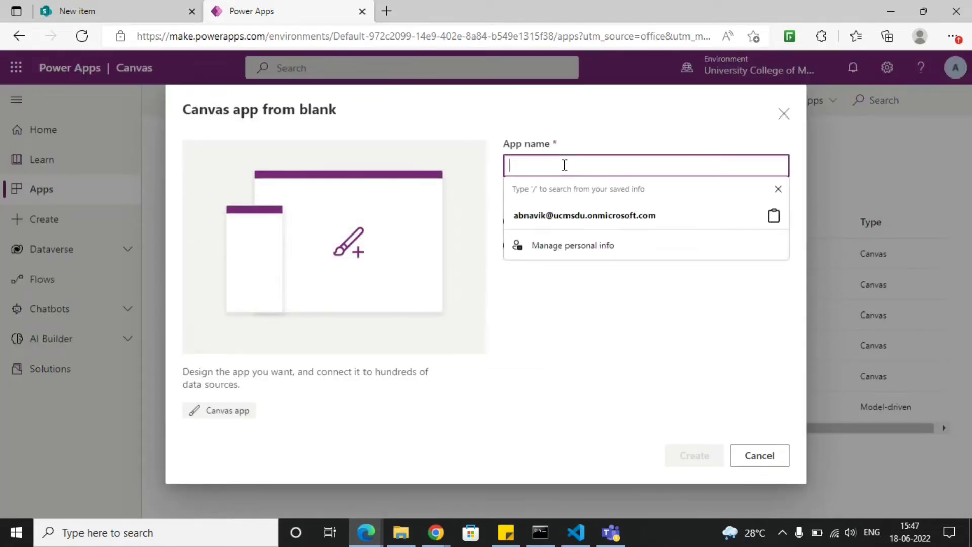
{"action": "type", "text": "Audit"}
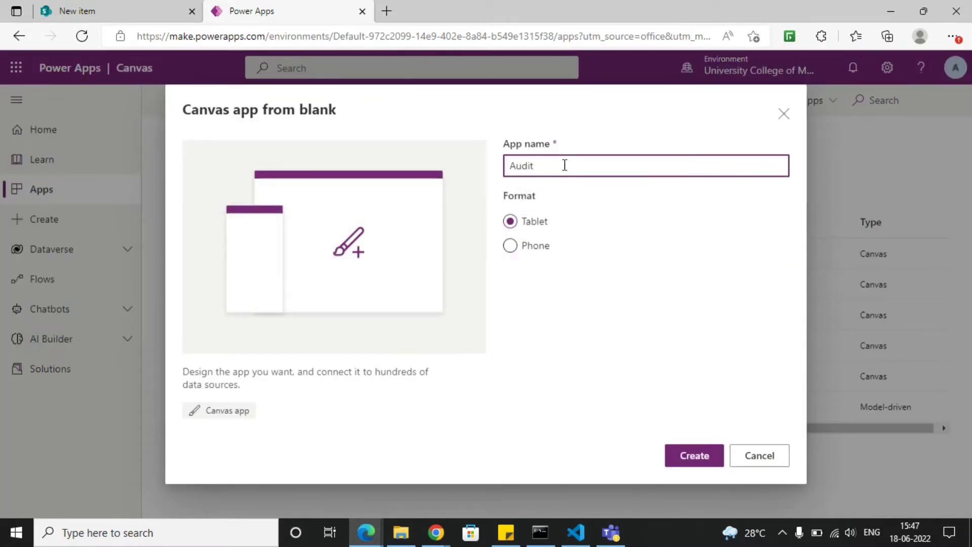
{"action": "type", "text": "App"}
{"action": "left_click", "coordinate": [693, 455]}
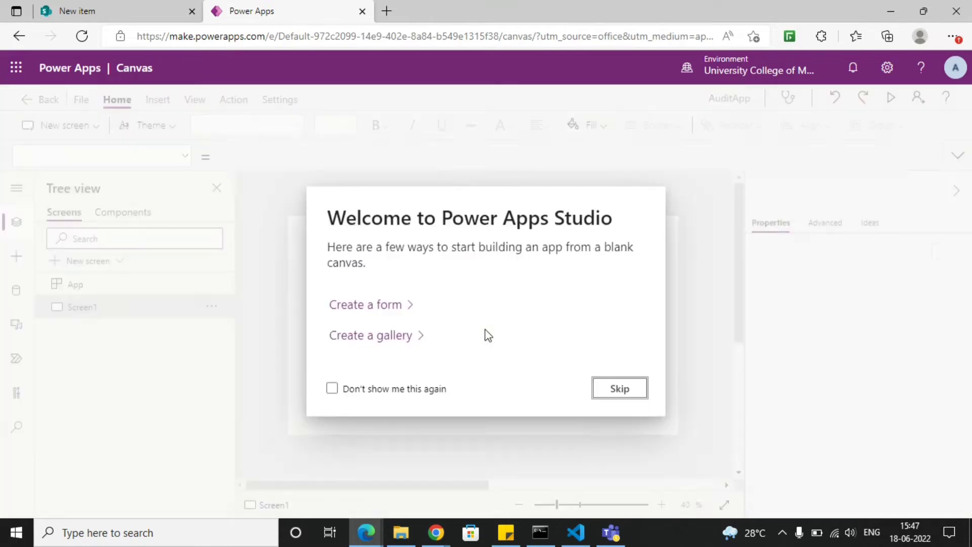
{"action": "left_click", "coordinate": [620, 389]}
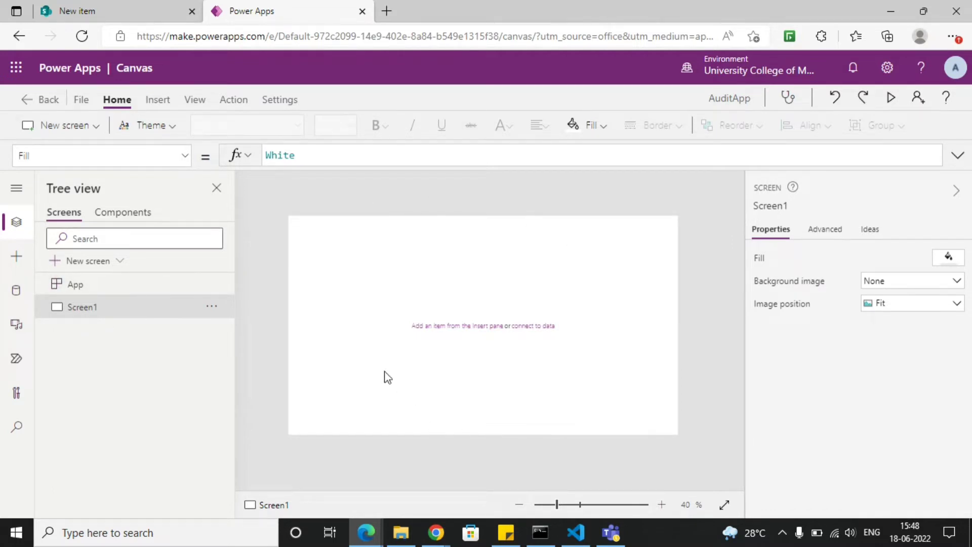
- Insert an Edit form on Screen1, leaving its data source unset
{"action": "left_click", "coordinate": [82, 291]}
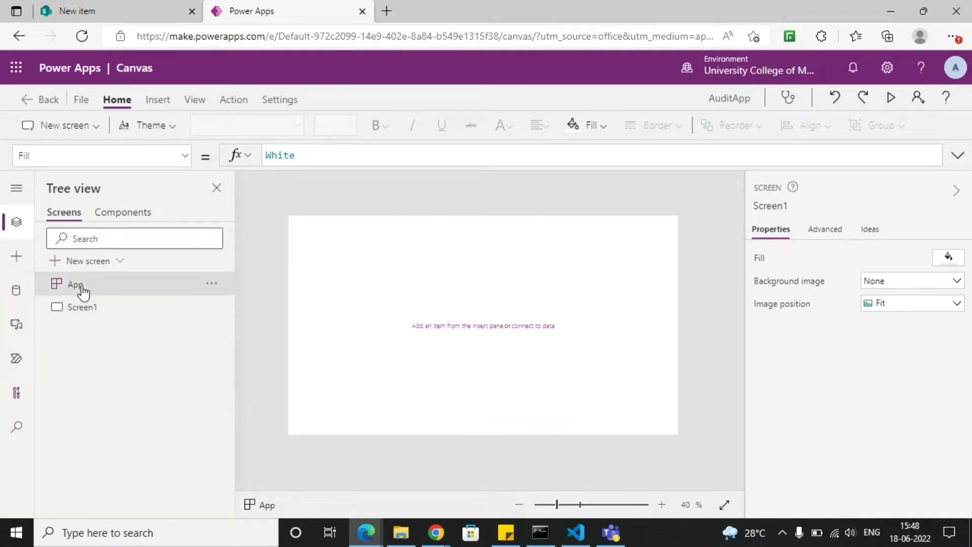
{"action": "left_click", "coordinate": [109, 314]}
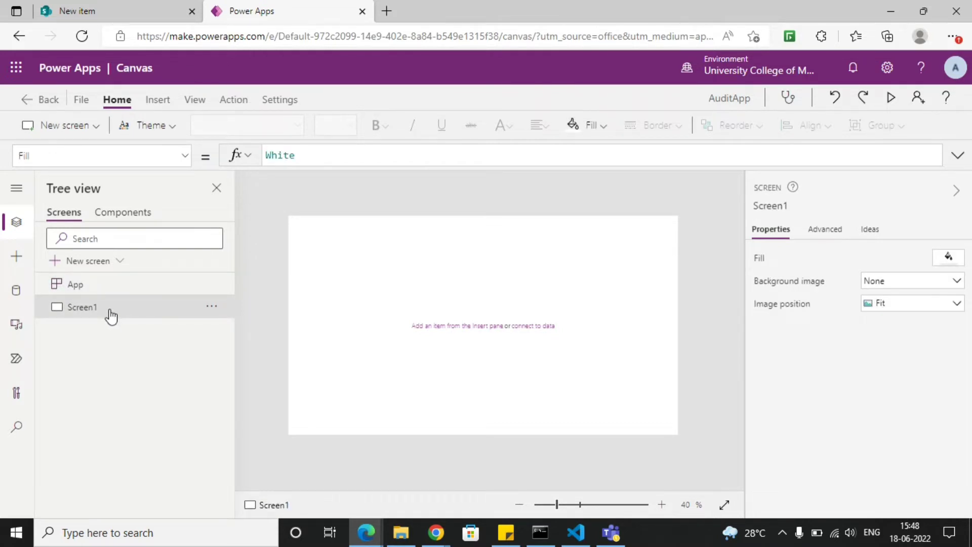
{"action": "left_click", "coordinate": [156, 101]}
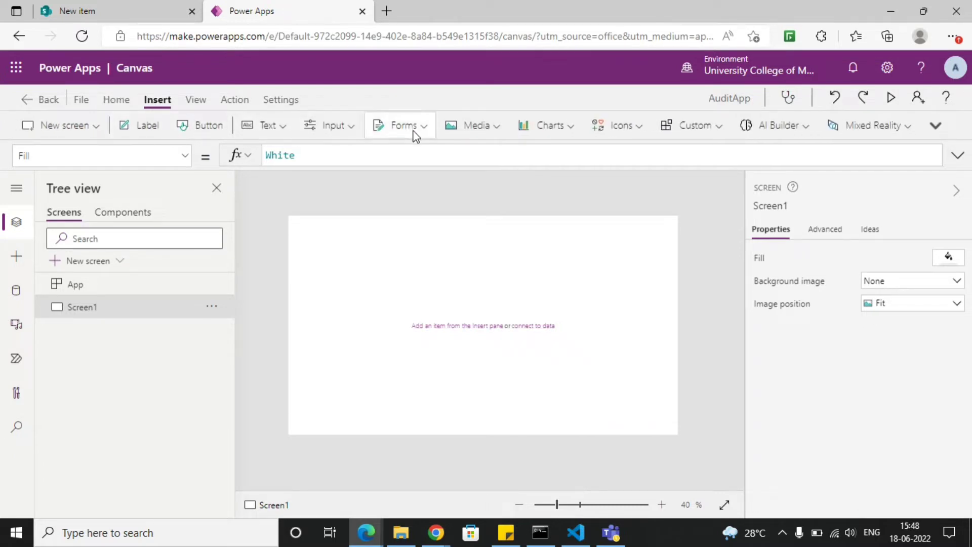
{"action": "left_click", "coordinate": [414, 132]}
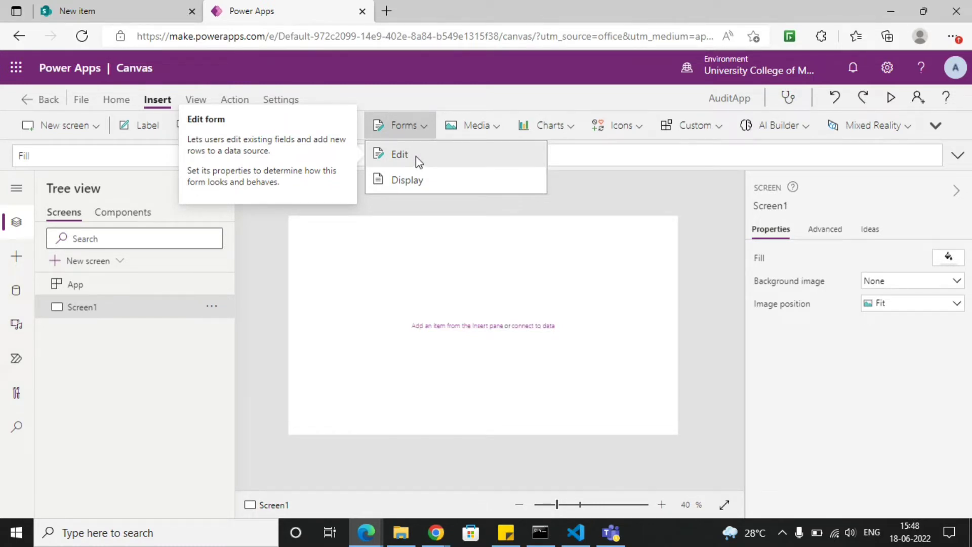
{"action": "left_click", "coordinate": [416, 156]}
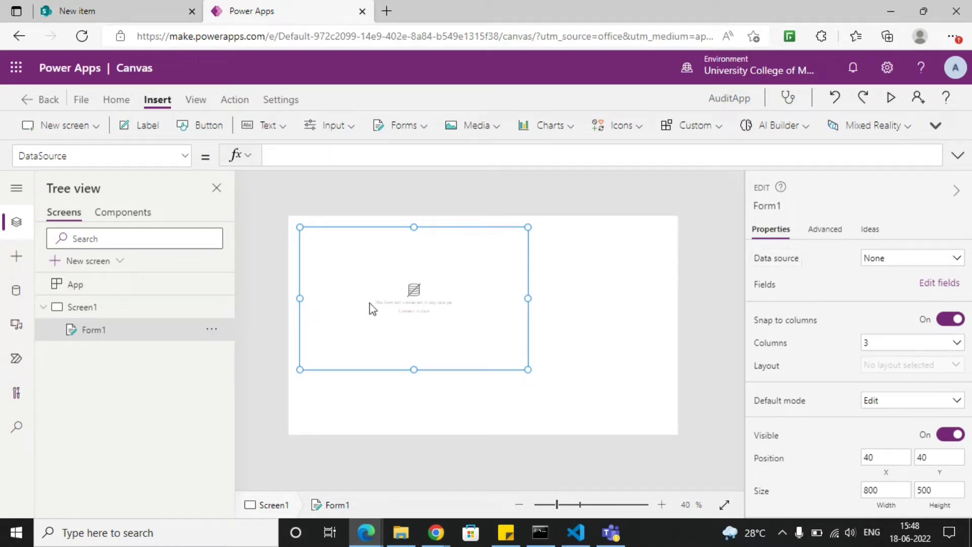
{"action": "left_click", "coordinate": [895, 260]}
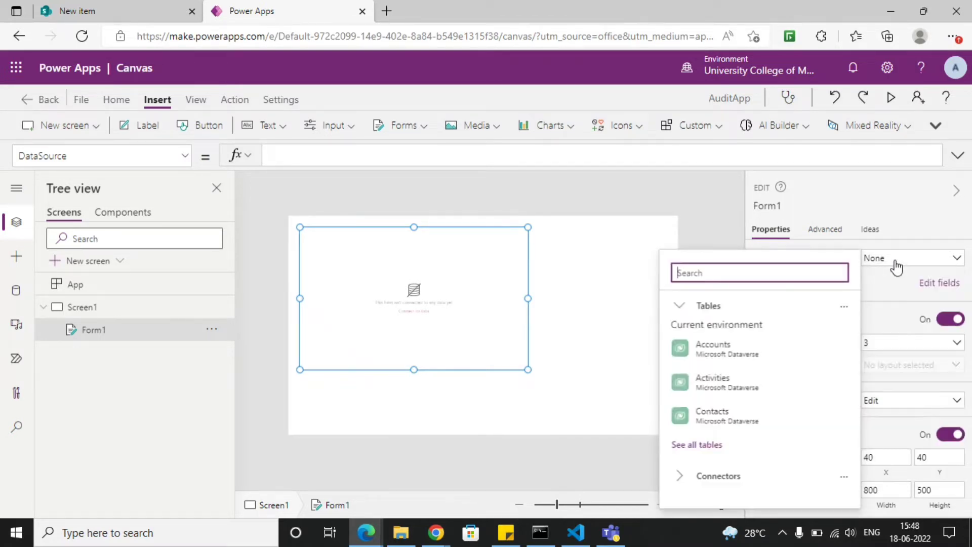
{"action": "left_click", "coordinate": [664, 223]}
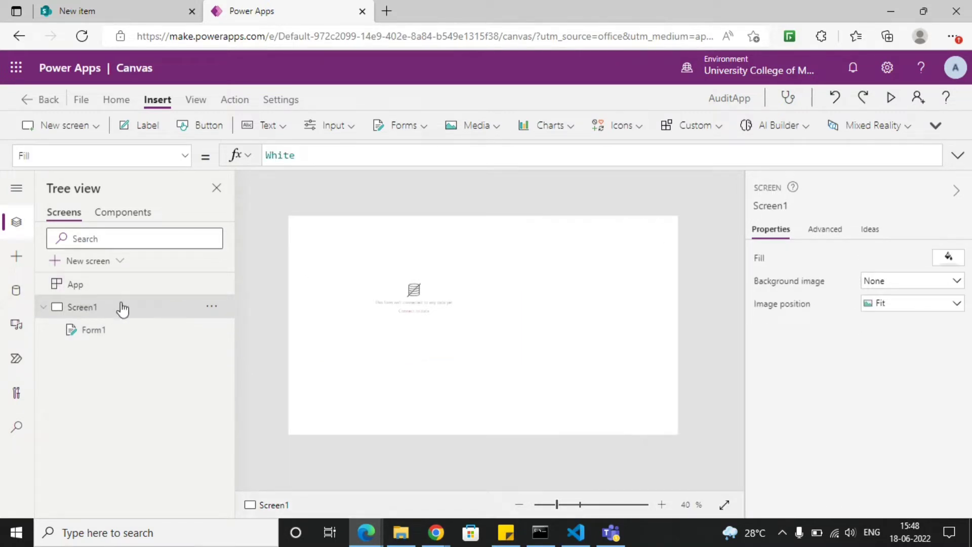
- Open the app's data list and search it for Sharepoint
{"action": "left_click", "coordinate": [18, 301]}
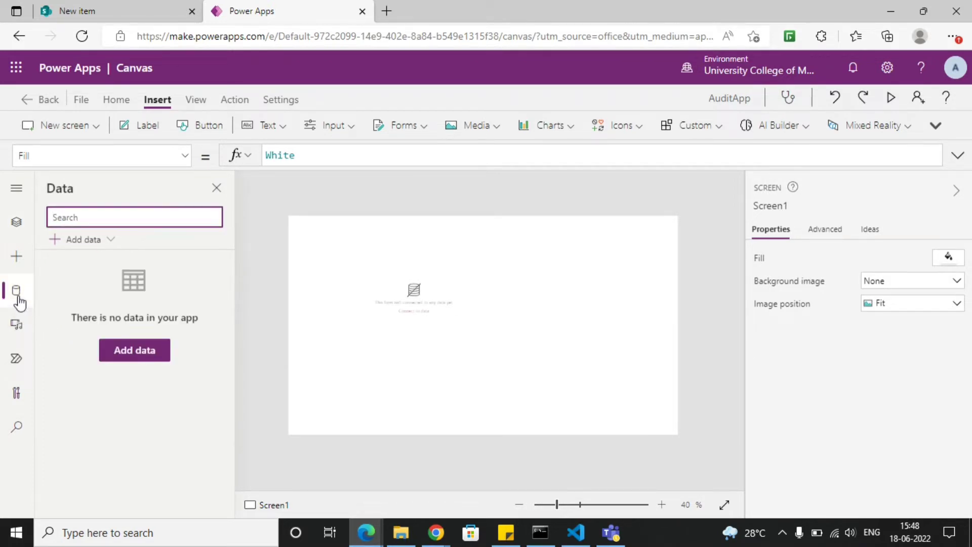
{"action": "type", "text": "sharepoint"}
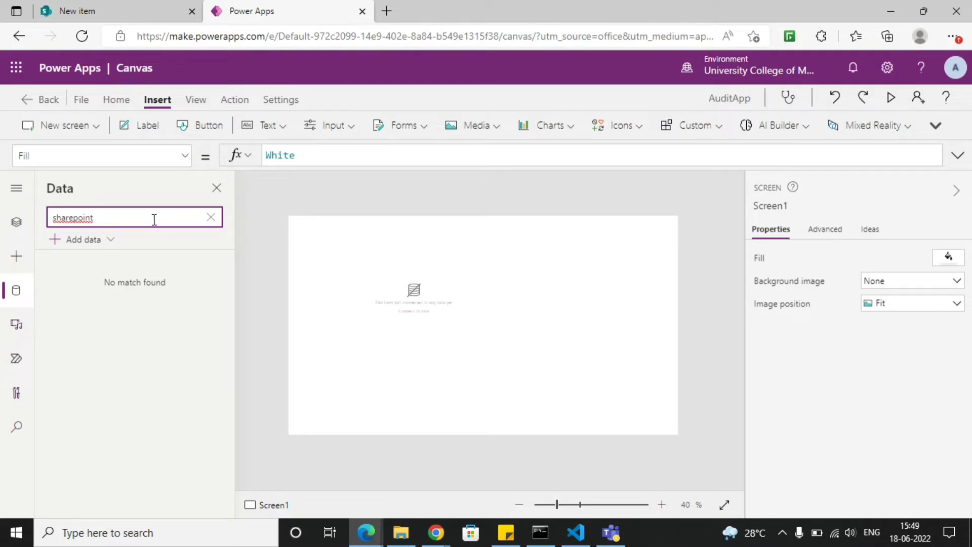
{"action": "key", "text": "BackSpace"}
{"action": "key", "text": "BackSpace"}
{"action": "key", "text": "BackSpace"}
{"action": "key", "text": "BackSpace"}
{"action": "key", "text": "BackSpace"}
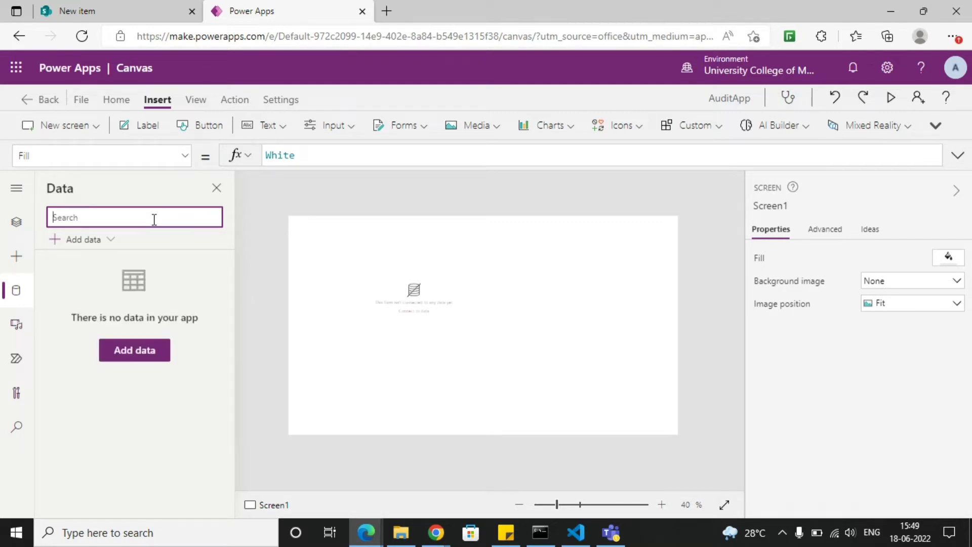
{"action": "type", "text": "Sharepoint"}
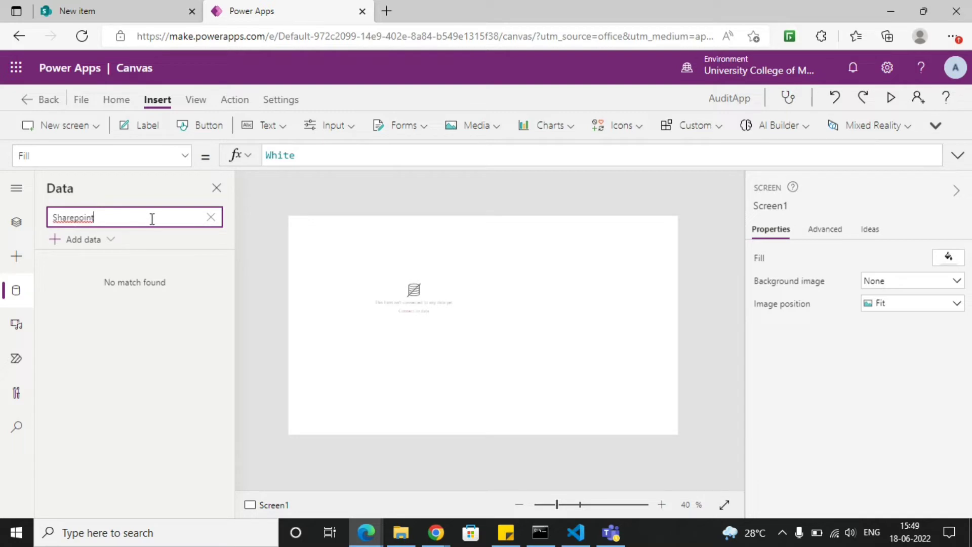
- Add the AuditList list from the Developer SharePoint site as a data source, using the existing SharePoint connection
{"action": "left_click", "coordinate": [74, 242]}
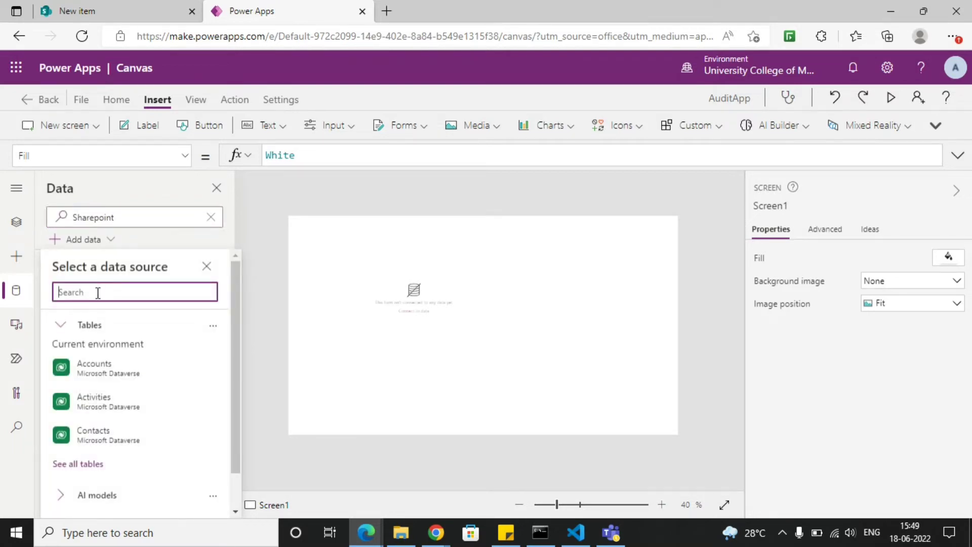
{"action": "type", "text": "sharepoint"}
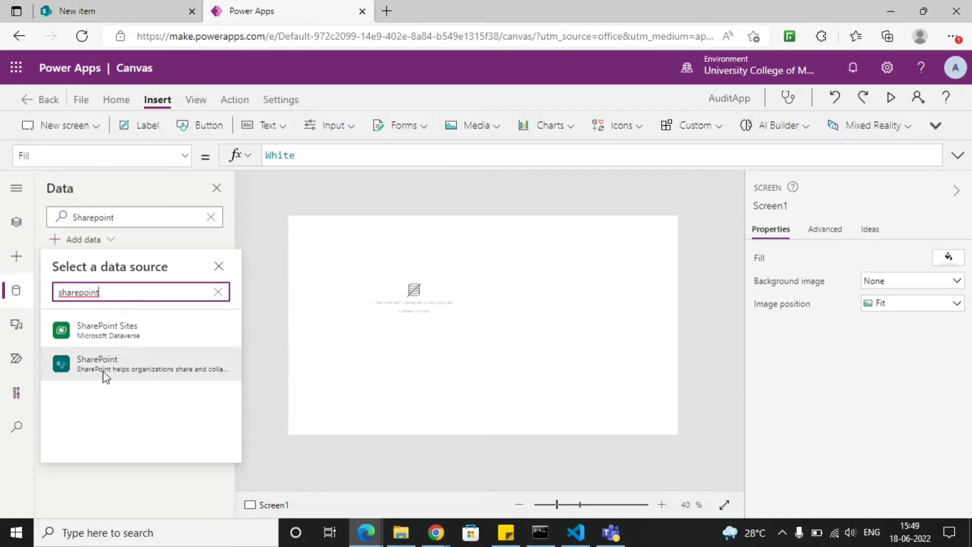
{"action": "left_click", "coordinate": [103, 375]}
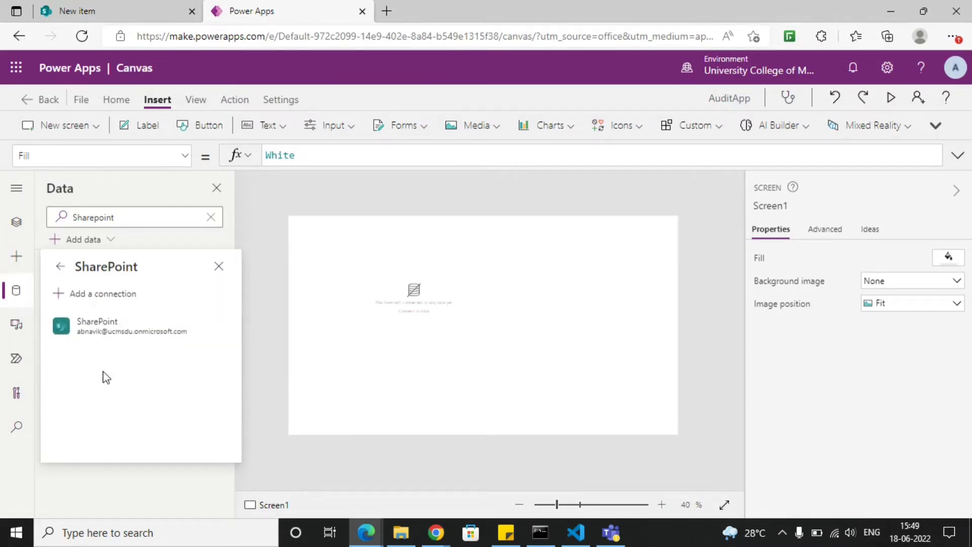
{"action": "left_click", "coordinate": [112, 333]}
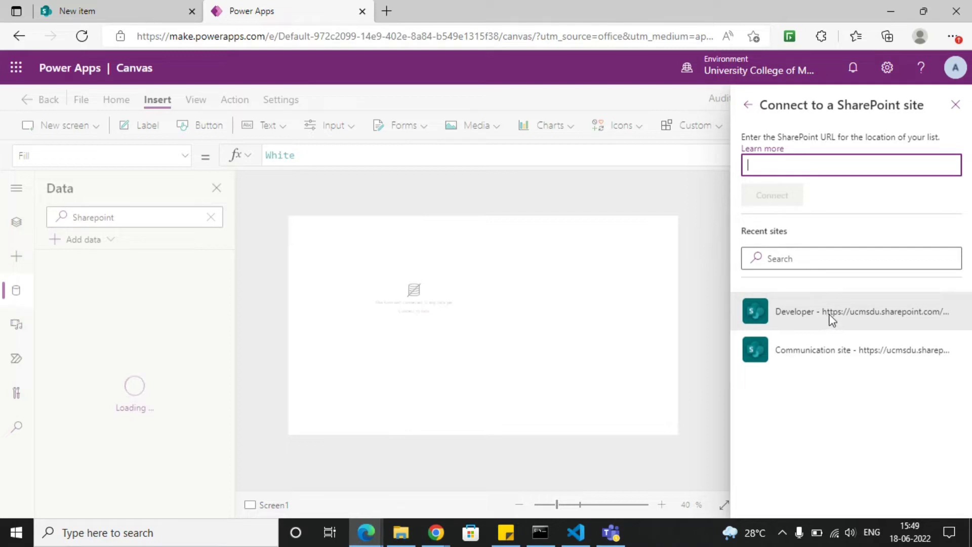
{"action": "left_click", "coordinate": [883, 312]}
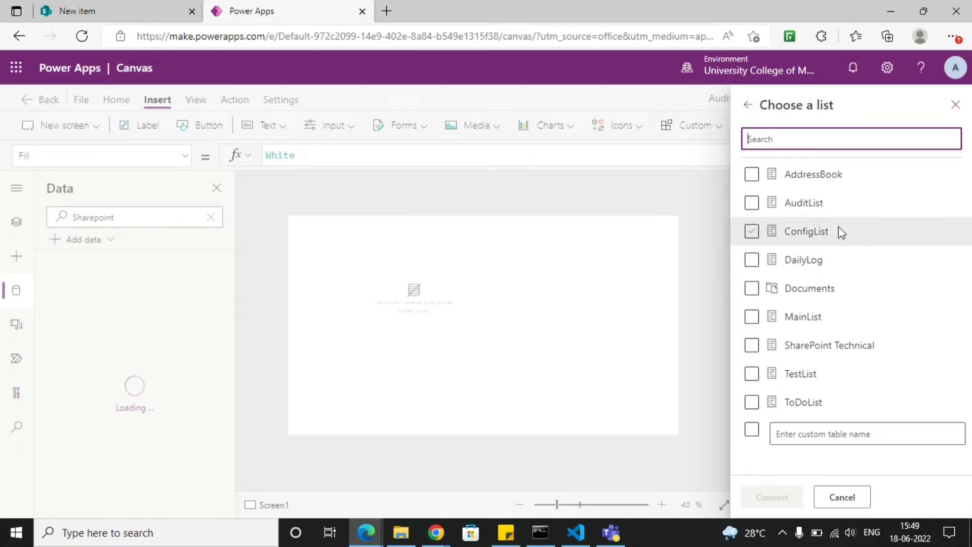
{"action": "left_click", "coordinate": [771, 207]}
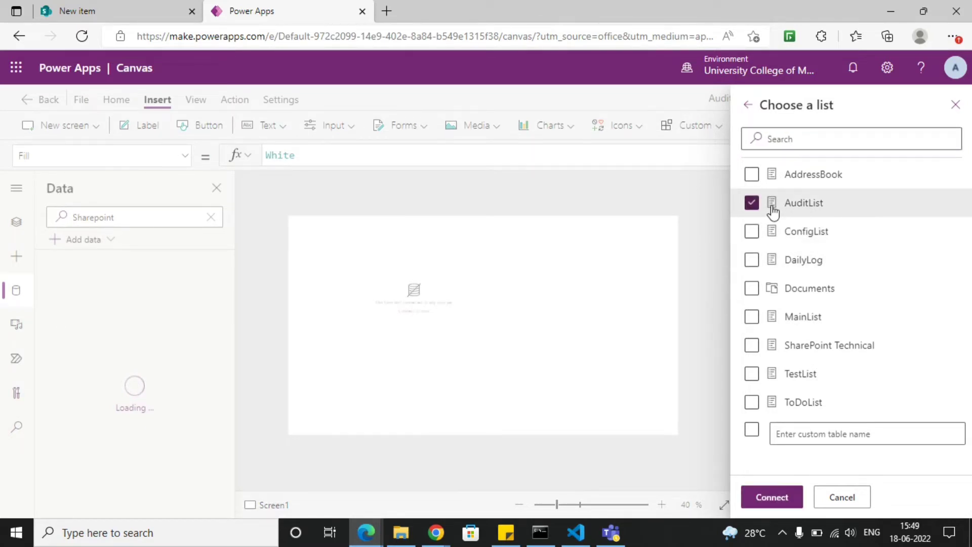
{"action": "left_click", "coordinate": [772, 498]}
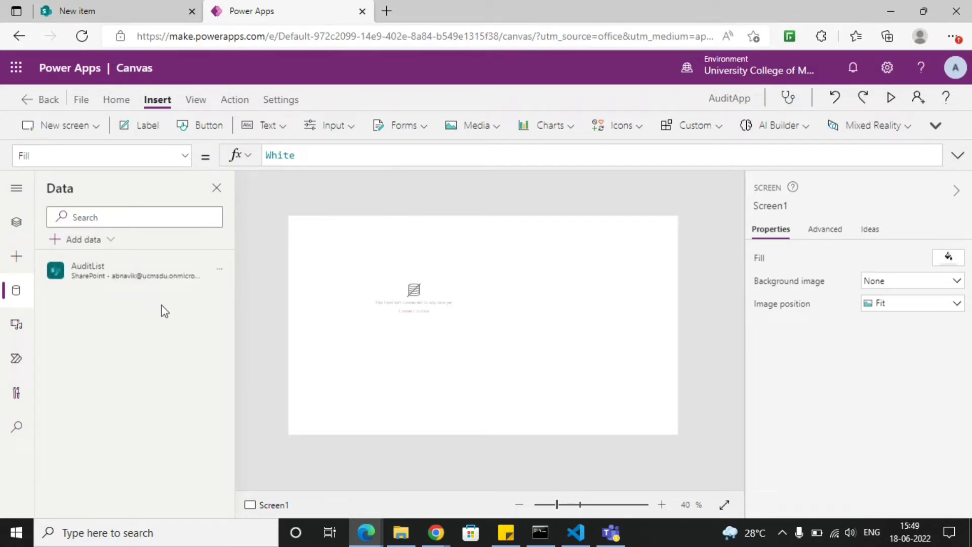
- Connect the edit form on Screen1 to the AuditList data source
{"action": "mouse_move", "coordinate": [108, 281]}
{"action": "left_click", "coordinate": [426, 321]}
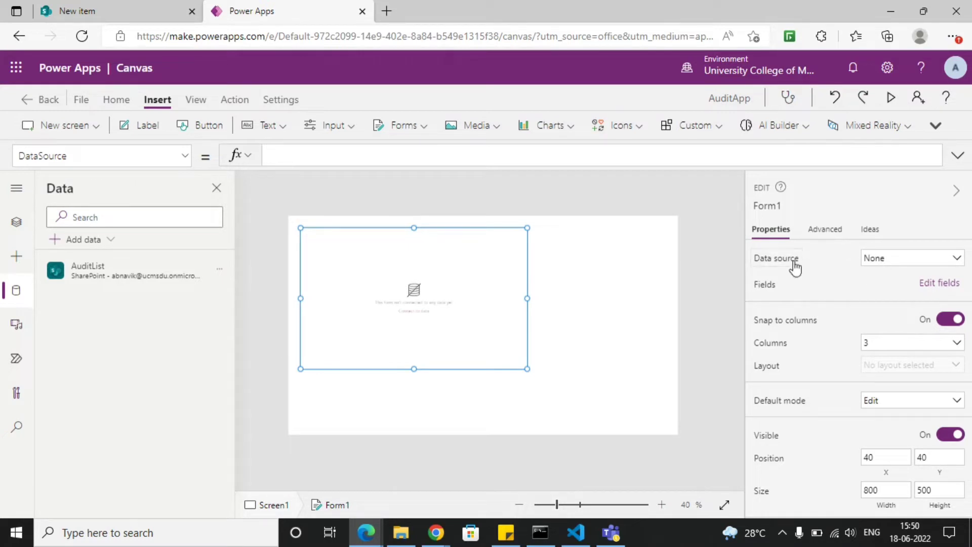
{"action": "left_click", "coordinate": [895, 265]}
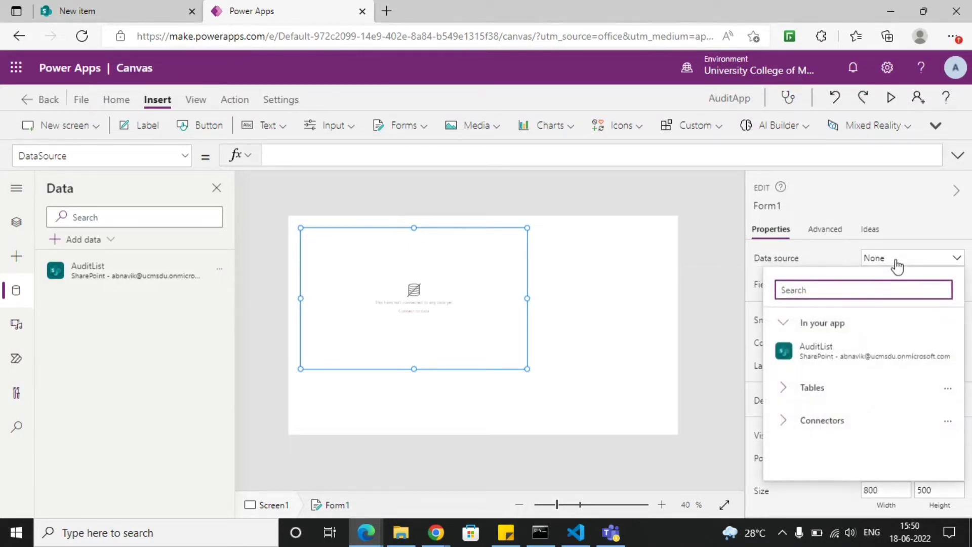
{"action": "mouse_move", "coordinate": [850, 353]}
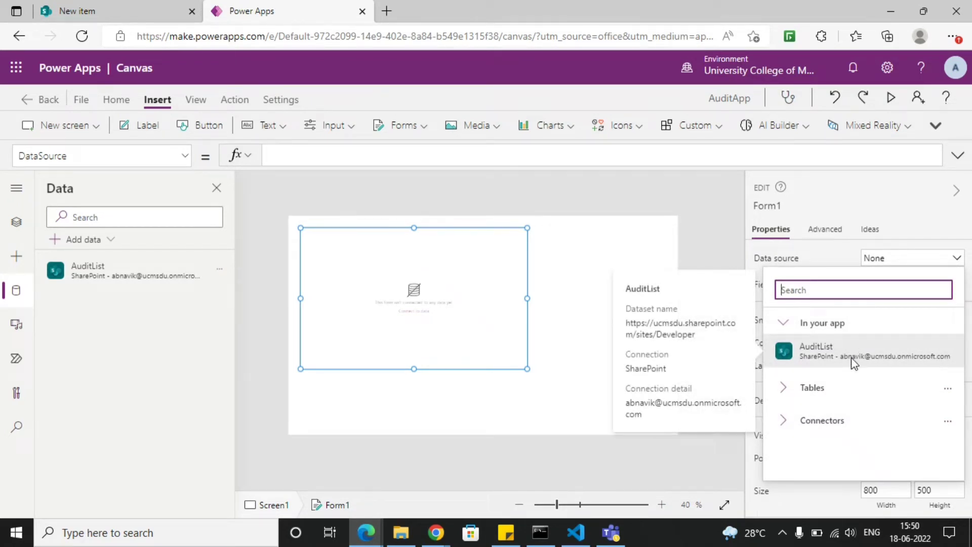
{"action": "left_click", "coordinate": [854, 362]}
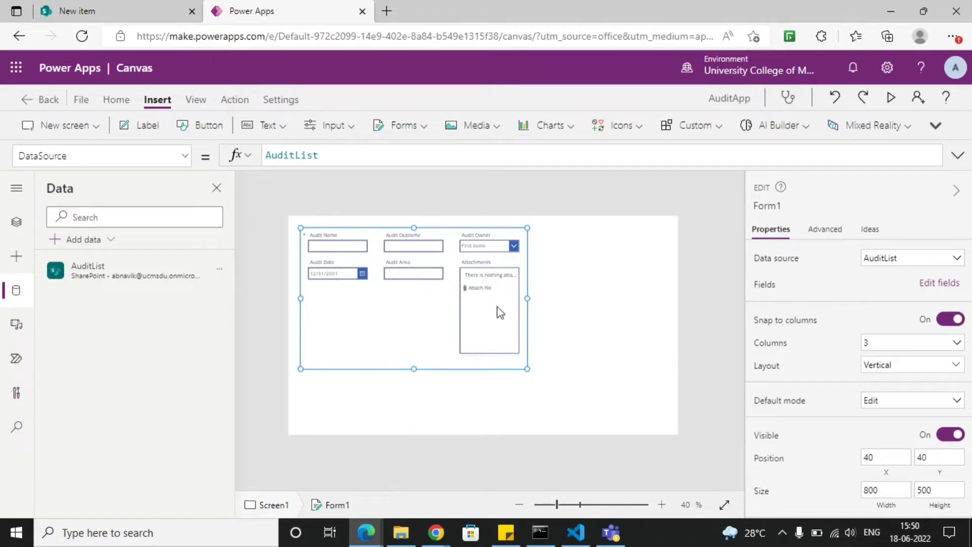
- Resize the form to about 1287 wide and 492 high, with its upper edge at about Y 162
{"action": "left_click_drag", "start_coordinate": [531, 300], "coordinate": [670, 303]}
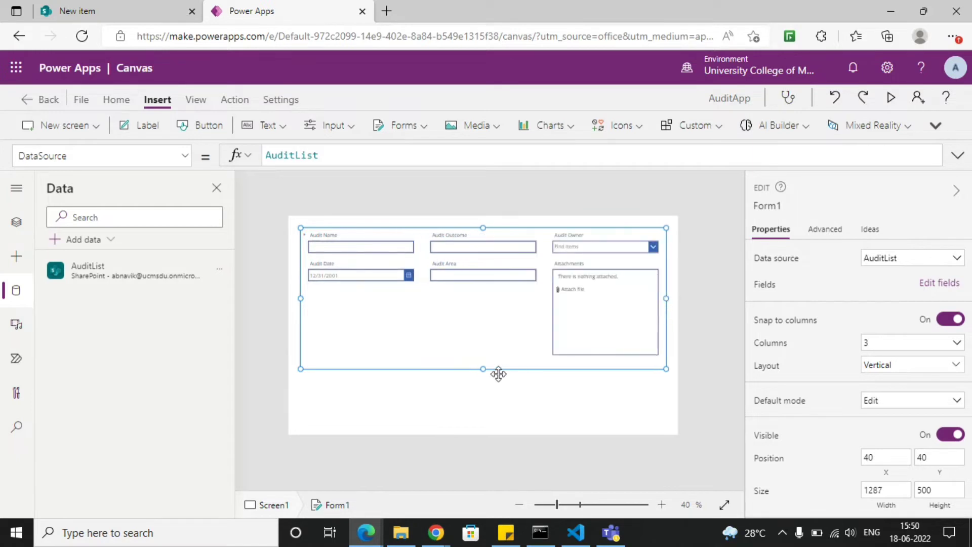
{"action": "left_click_drag", "start_coordinate": [483, 369], "coordinate": [483, 402]}
{"action": "left_click_drag", "start_coordinate": [483, 228], "coordinate": [485, 262]}
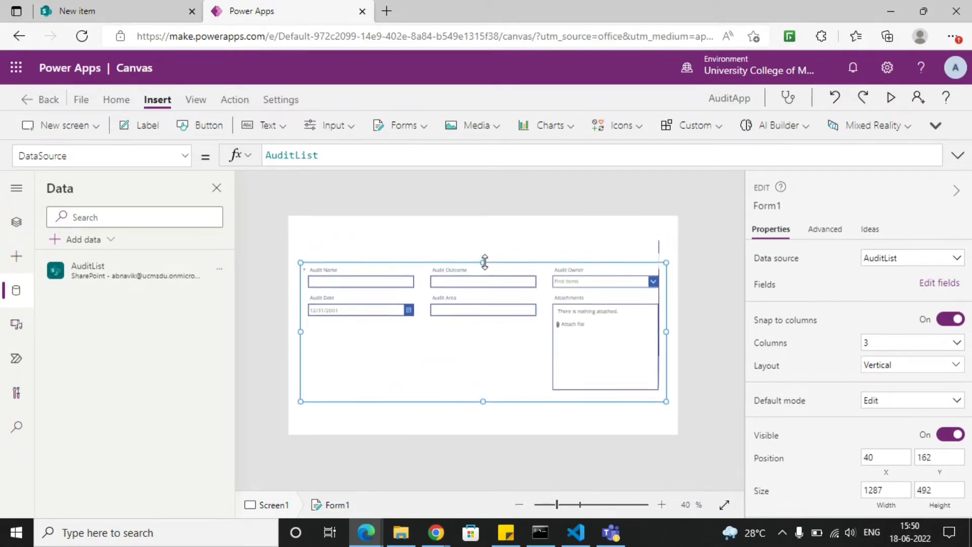
{"action": "left_click", "coordinate": [495, 240]}
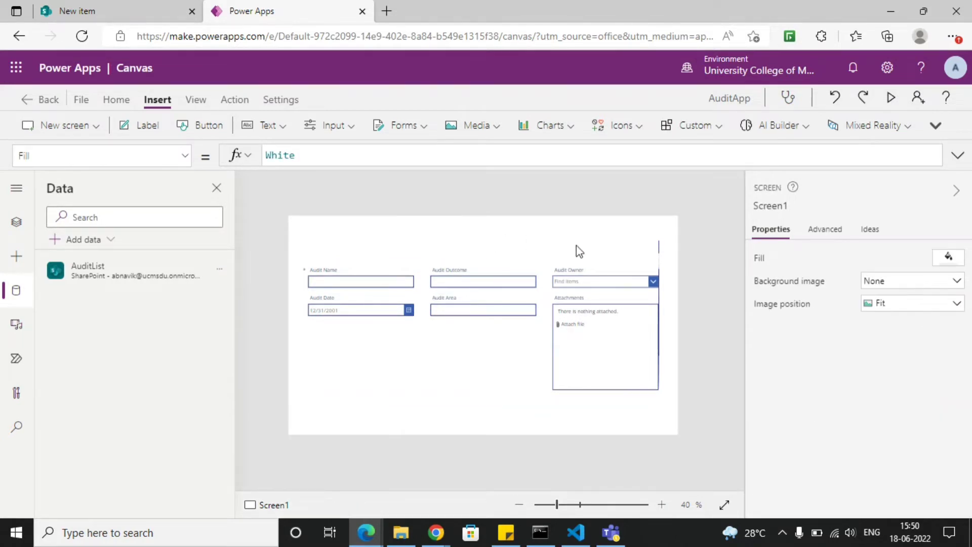
{"action": "left_click", "coordinate": [557, 307]}
{"action": "left_click", "coordinate": [621, 254]}
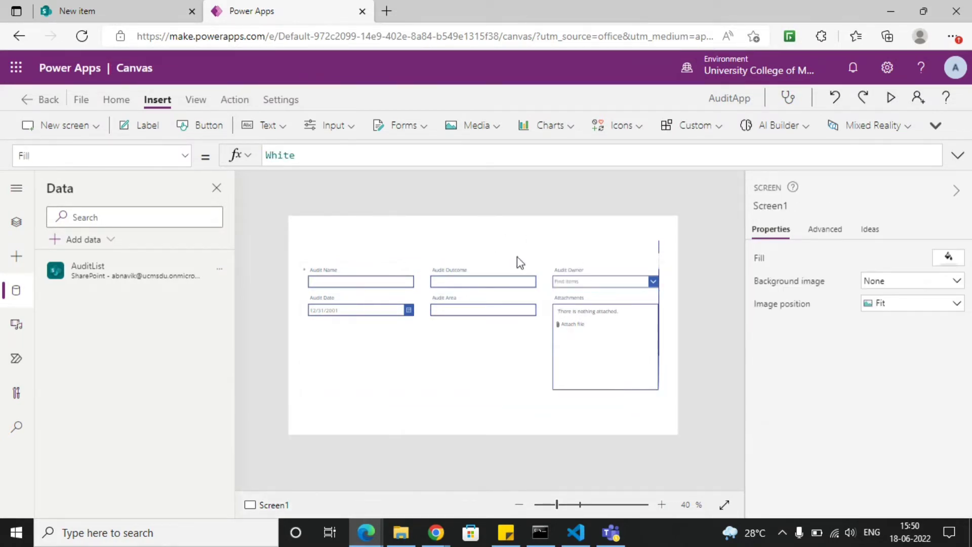
{"action": "left_click", "coordinate": [432, 375]}
{"action": "left_click", "coordinate": [333, 415]}
{"action": "left_click", "coordinate": [330, 395]}
{"action": "left_click", "coordinate": [631, 240]}
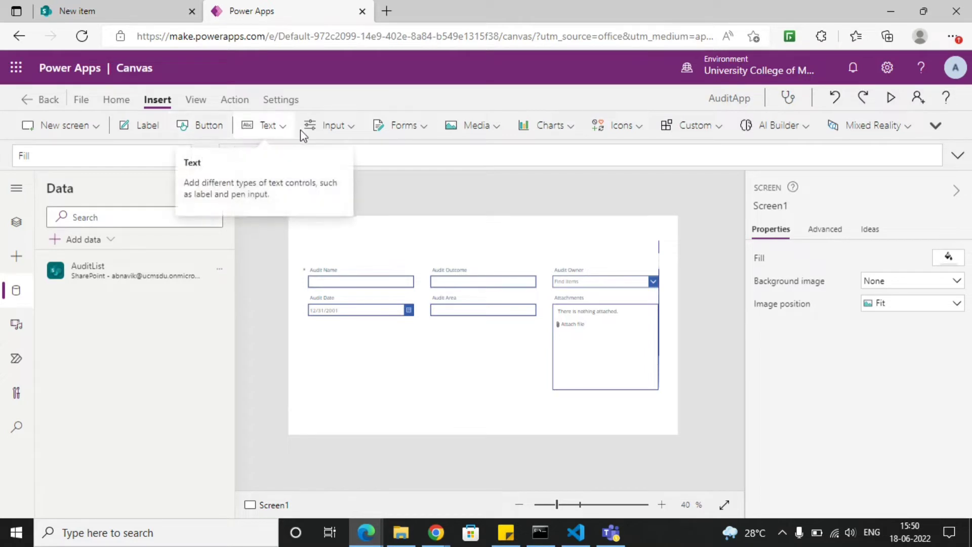
- Insert a label above the form and stretch it across the screen's upper edge, about 1362 wide and 81 high
{"action": "left_click", "coordinate": [316, 133]}
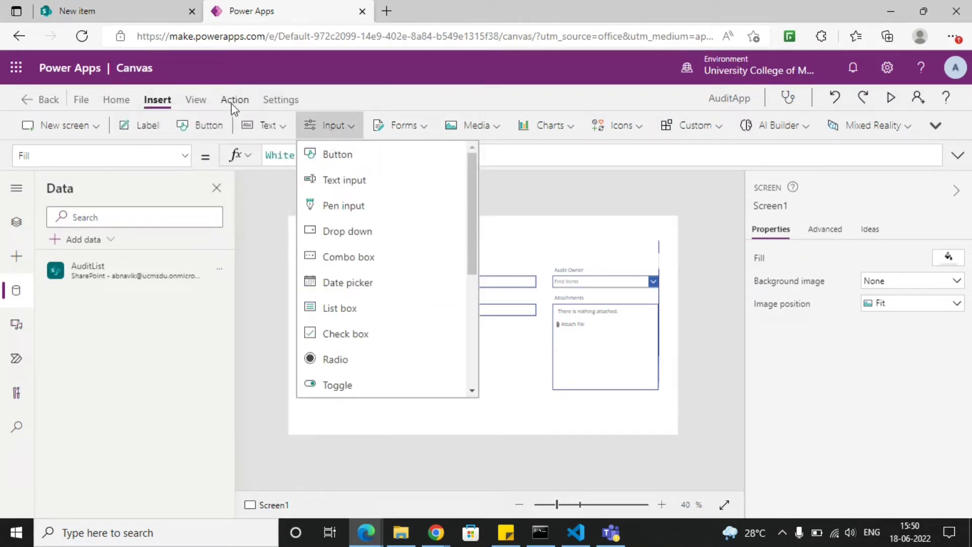
{"action": "left_click", "coordinate": [146, 132]}
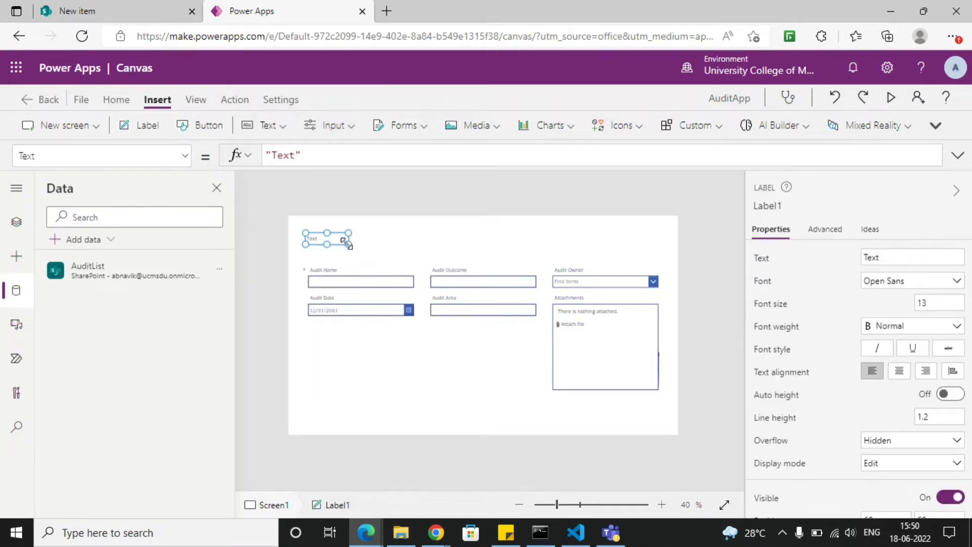
{"action": "left_click_drag", "start_coordinate": [349, 243], "coordinate": [677, 246]}
{"action": "left_click_drag", "start_coordinate": [305, 246], "coordinate": [289, 246]}
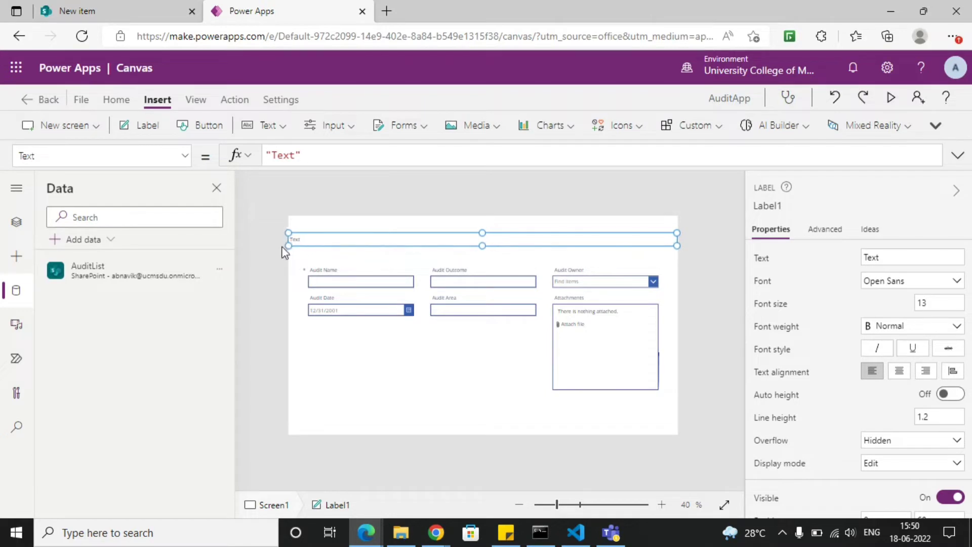
{"action": "left_click_drag", "start_coordinate": [478, 231], "coordinate": [482, 213]}
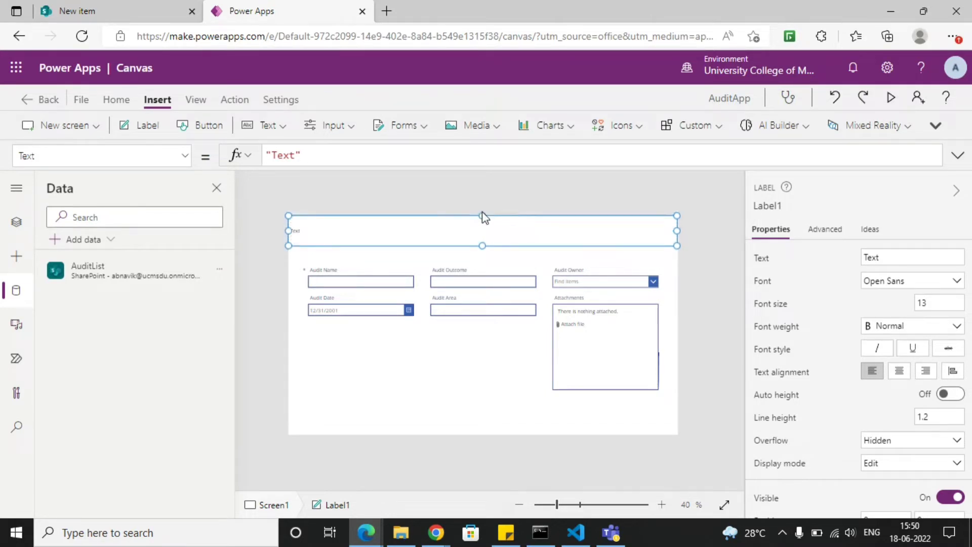
{"action": "left_click_drag", "start_coordinate": [483, 247], "coordinate": [484, 241]}
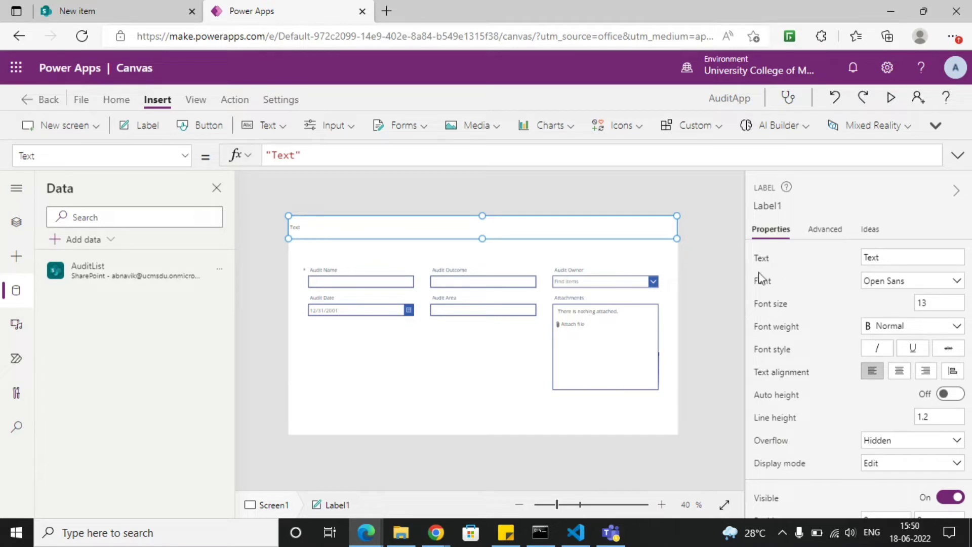
- Set the header label's text to Audit
{"action": "left_click", "coordinate": [893, 257]}
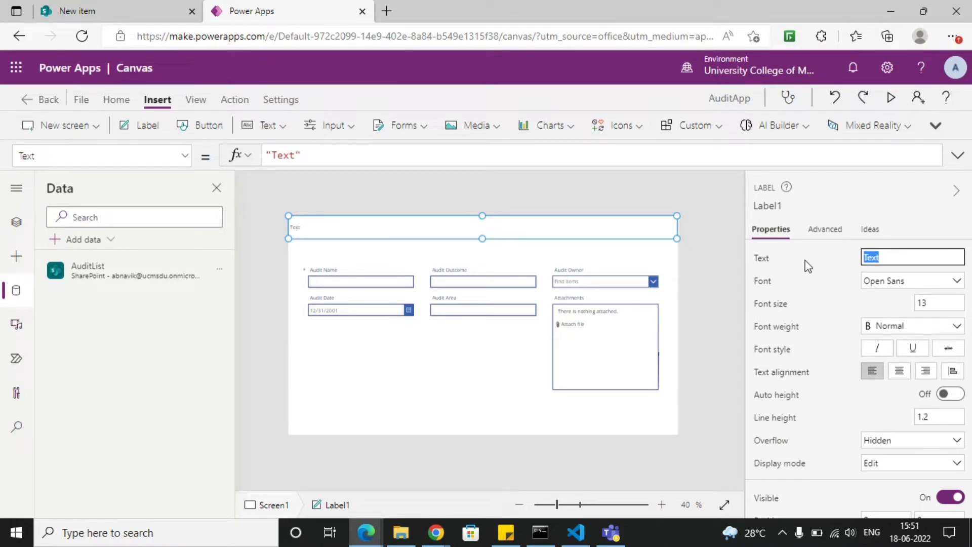
{"action": "type", "text": "Audit"}
{"action": "left_click", "coordinate": [841, 363]}
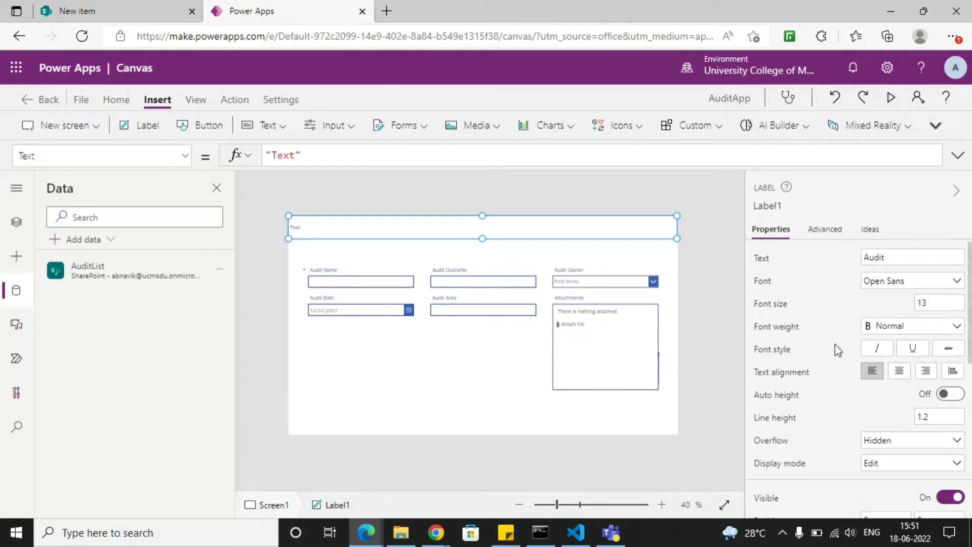
- Center the header label's text and make it bold with font size 36
{"action": "left_click", "coordinate": [900, 372]}
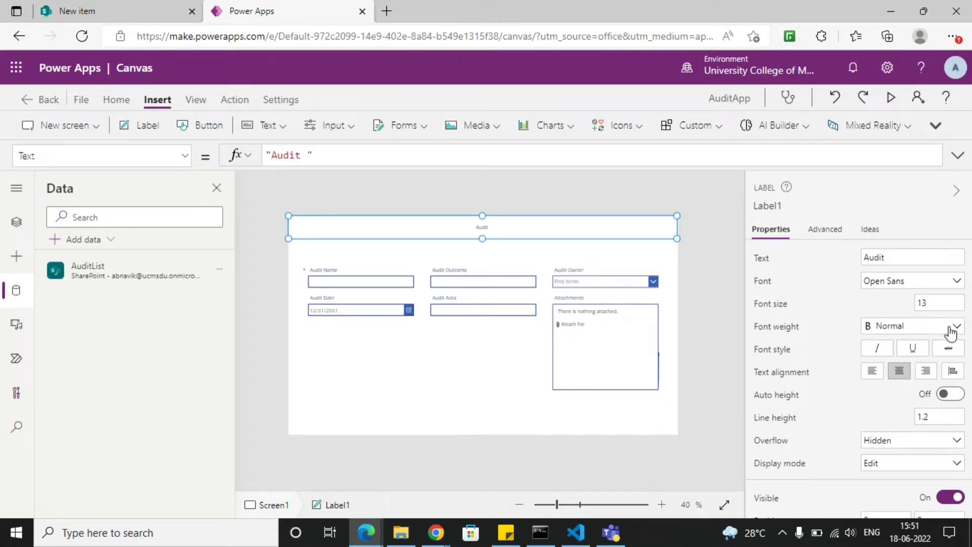
{"action": "left_click", "coordinate": [949, 328]}
{"action": "left_click", "coordinate": [885, 345]}
{"action": "left_click", "coordinate": [937, 303]}
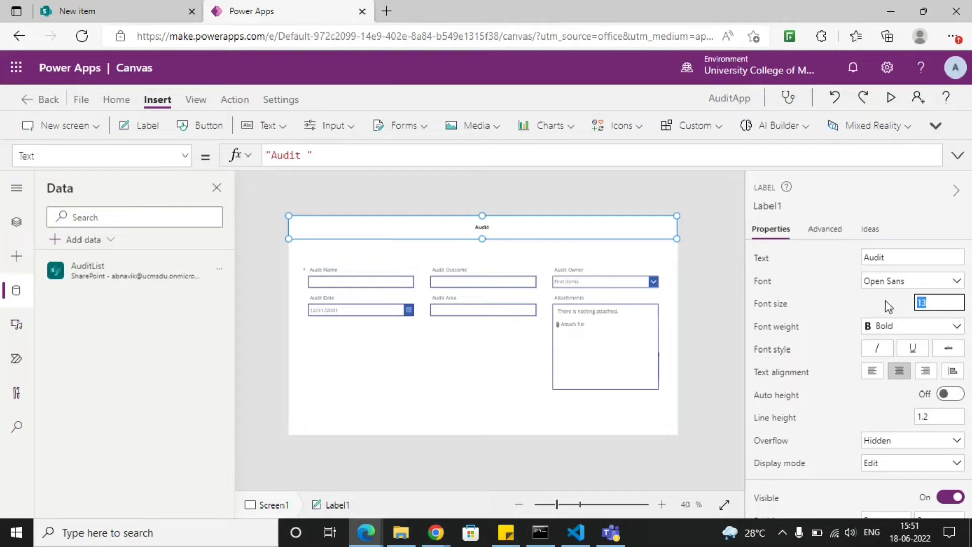
{"action": "type", "text": "36"}
{"action": "left_click", "coordinate": [836, 293]}
- Give the header label white text and a standard blue fill
{"action": "scroll", "coordinate": [865, 303], "scroll_direction": "down", "scroll_amount": 5}
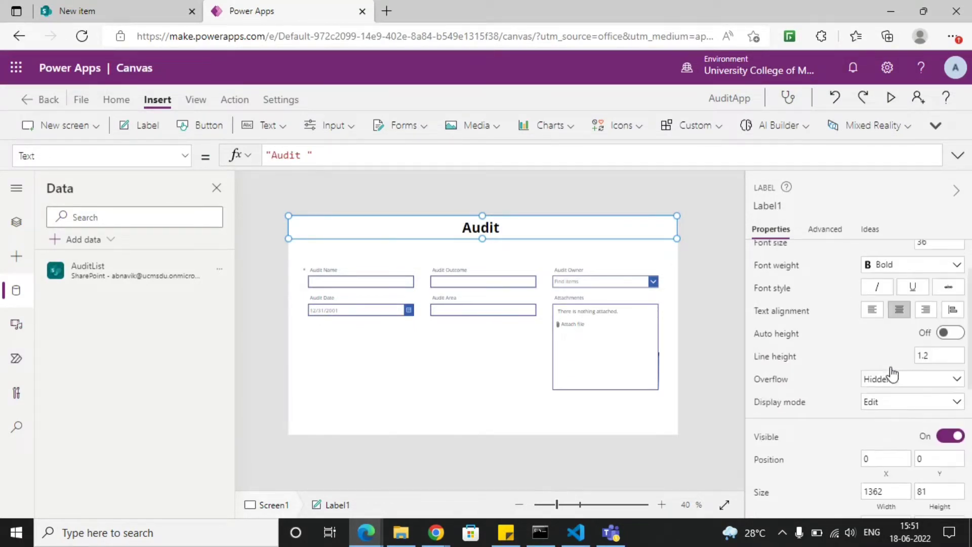
{"action": "scroll", "coordinate": [872, 386], "scroll_direction": "down", "scroll_amount": 1}
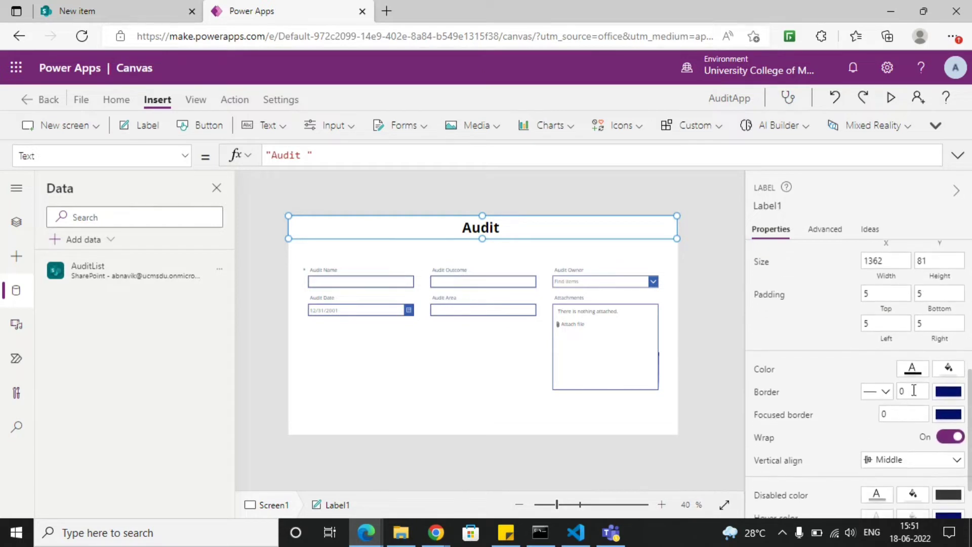
{"action": "left_click", "coordinate": [914, 369]}
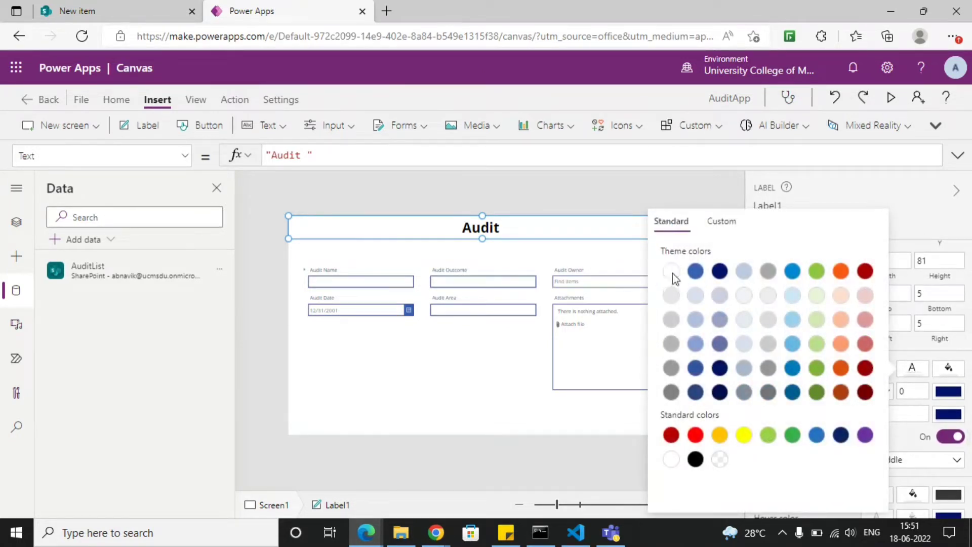
{"action": "left_click", "coordinate": [673, 272]}
{"action": "left_click", "coordinate": [940, 378]}
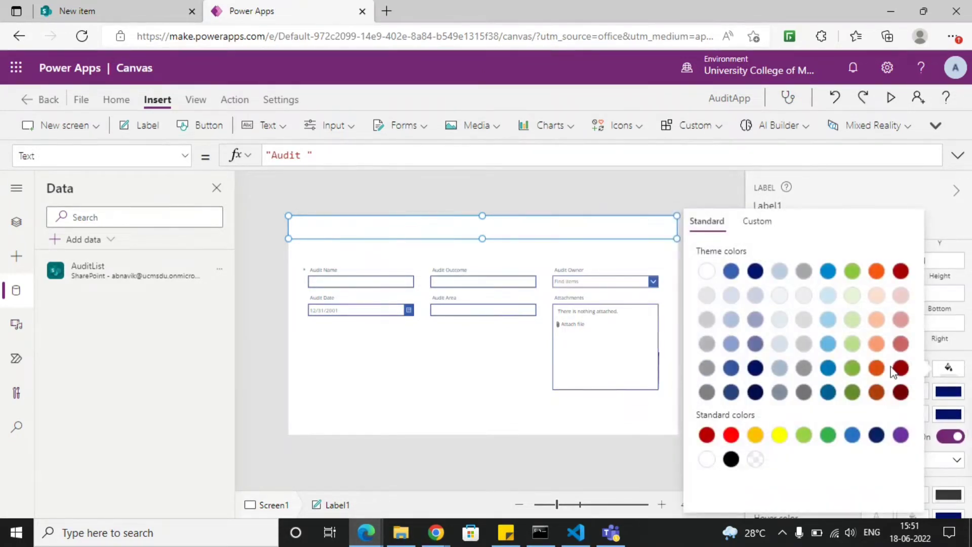
{"action": "left_click", "coordinate": [853, 437]}
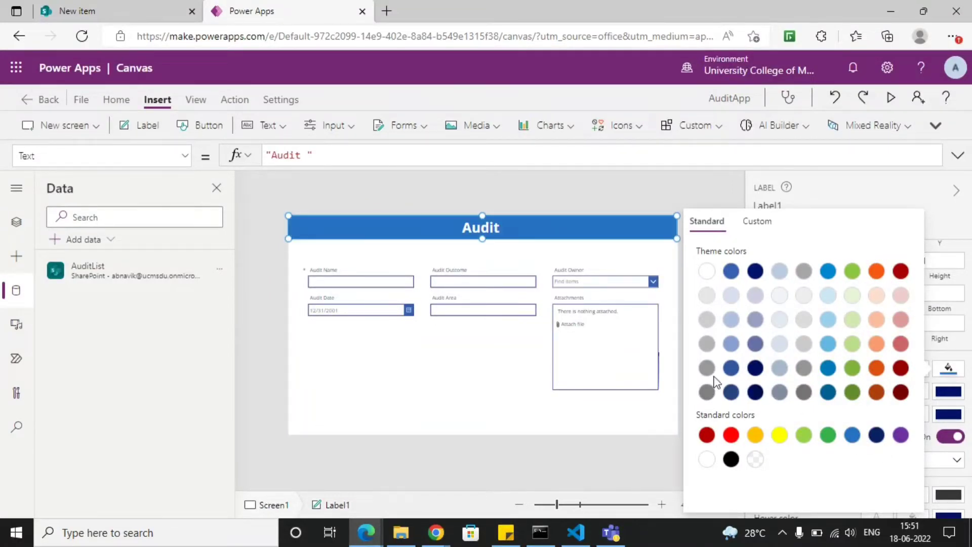
{"action": "left_click", "coordinate": [473, 423]}
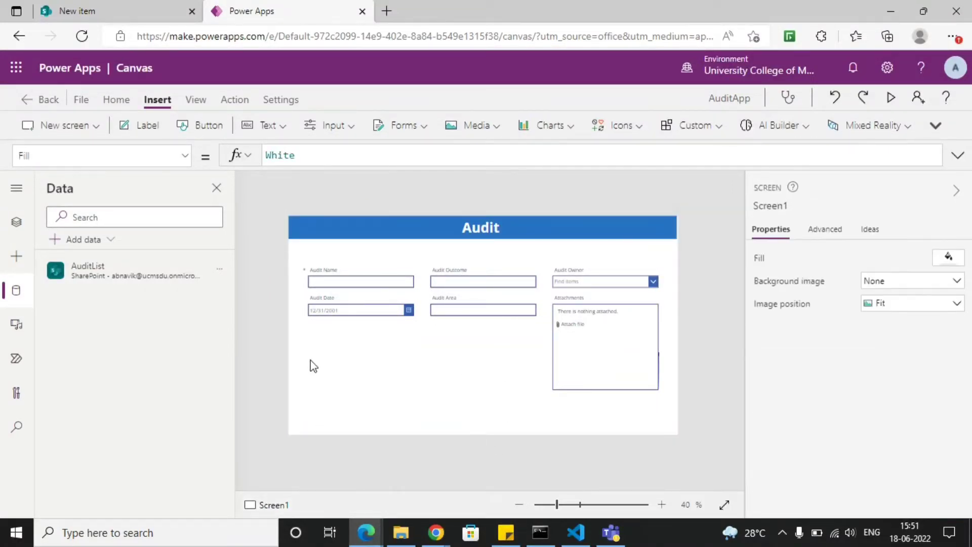
{"action": "left_click", "coordinate": [463, 386]}
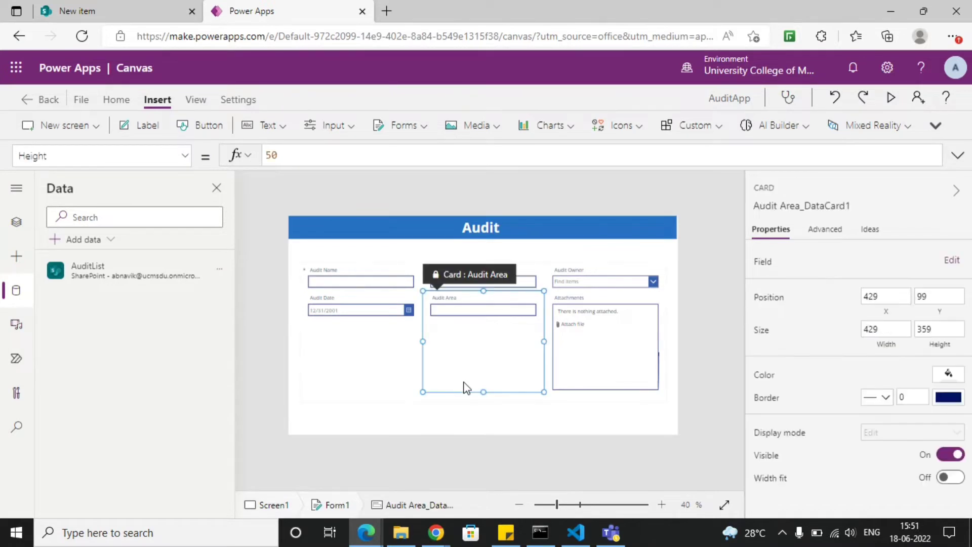
{"action": "left_click", "coordinate": [341, 381]}
{"action": "left_click", "coordinate": [377, 415]}
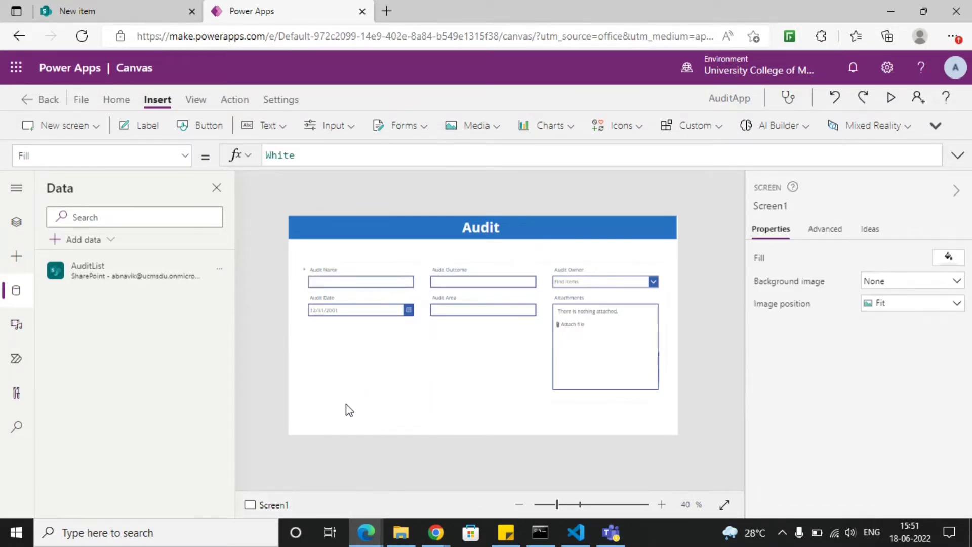
{"action": "left_click", "coordinate": [332, 386]}
{"action": "left_click", "coordinate": [355, 258]}
- Insert a button beneath the form's right end, at about X 1072, Y 674, and set its text to Submit
{"action": "left_click", "coordinate": [189, 128]}
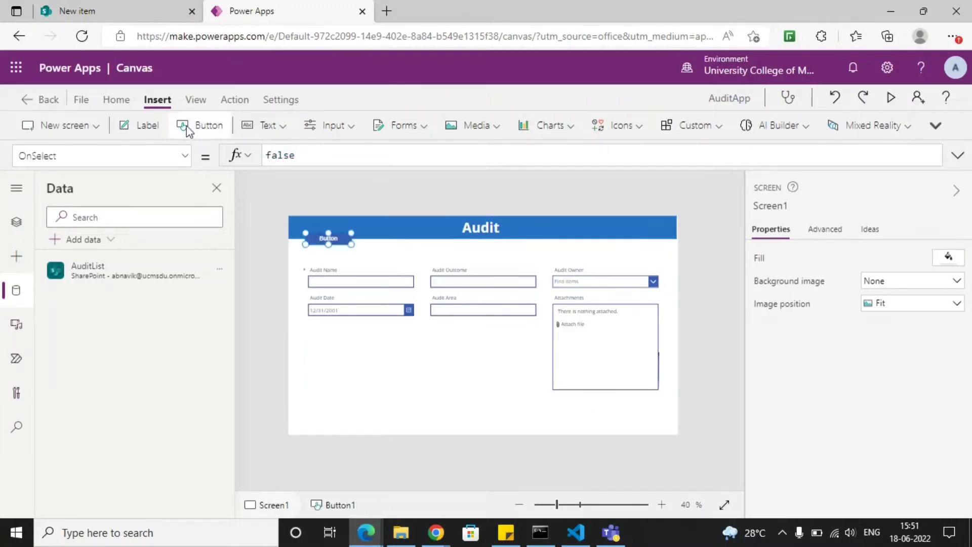
{"action": "left_click_drag", "start_coordinate": [330, 238], "coordinate": [656, 407]}
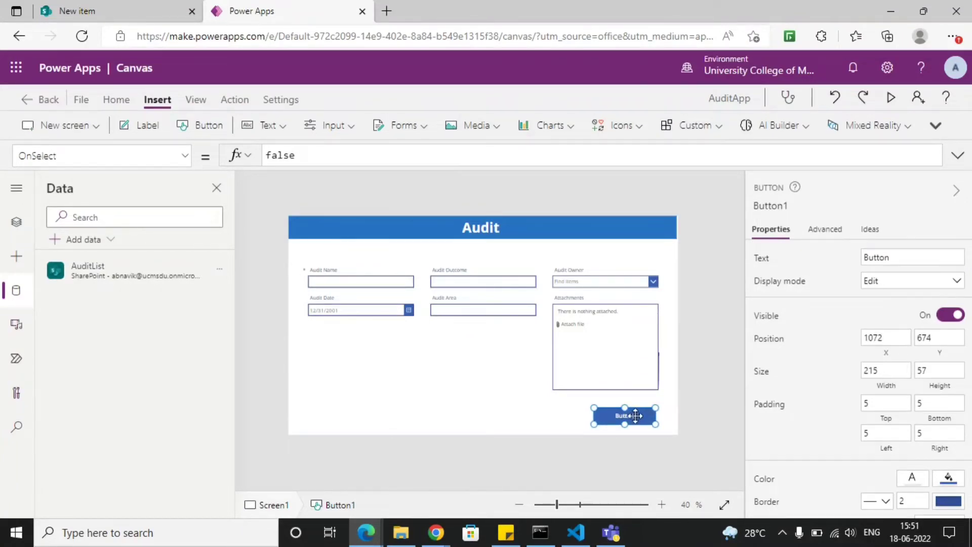
{"action": "left_click", "coordinate": [899, 255]}
{"action": "double_click", "coordinate": [871, 256]}
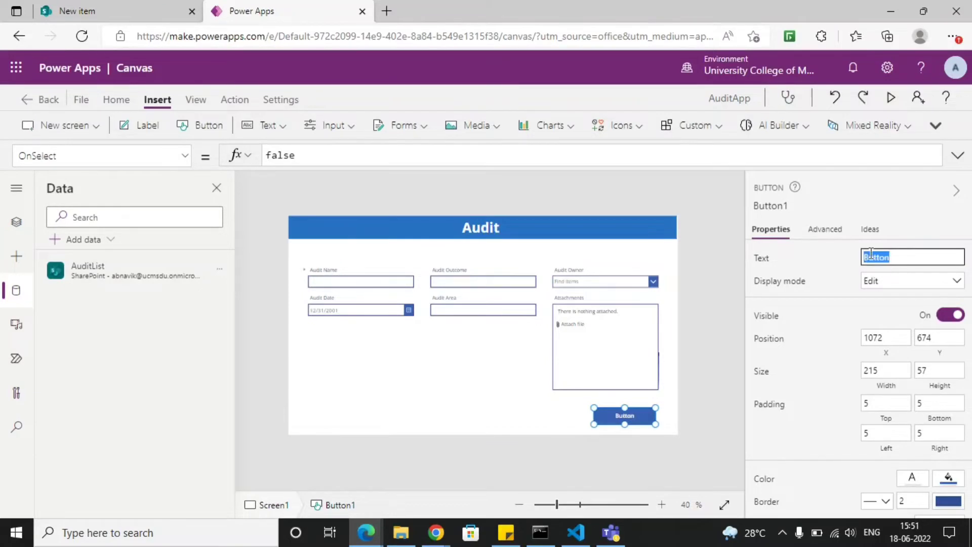
{"action": "type", "text": "Submit"}
{"action": "left_click", "coordinate": [730, 366]}
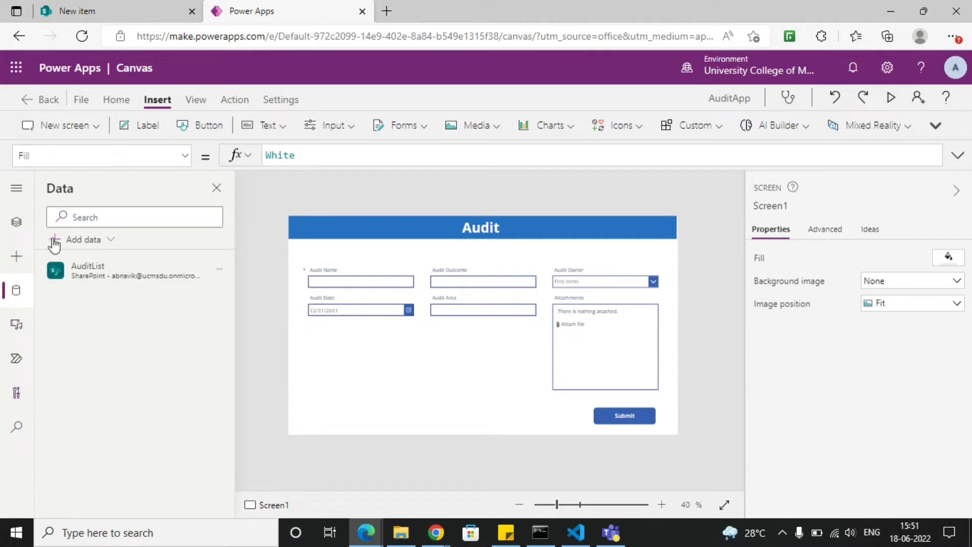
- Examine the app's screen structure, including the button, header label and form that belong to Screen1
{"action": "left_click", "coordinate": [19, 227]}
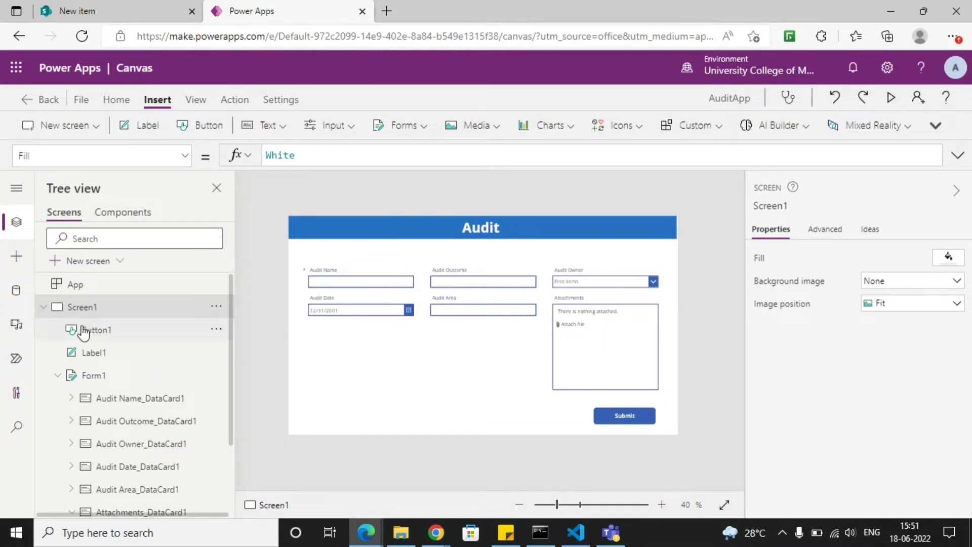
{"action": "left_click", "coordinate": [43, 309]}
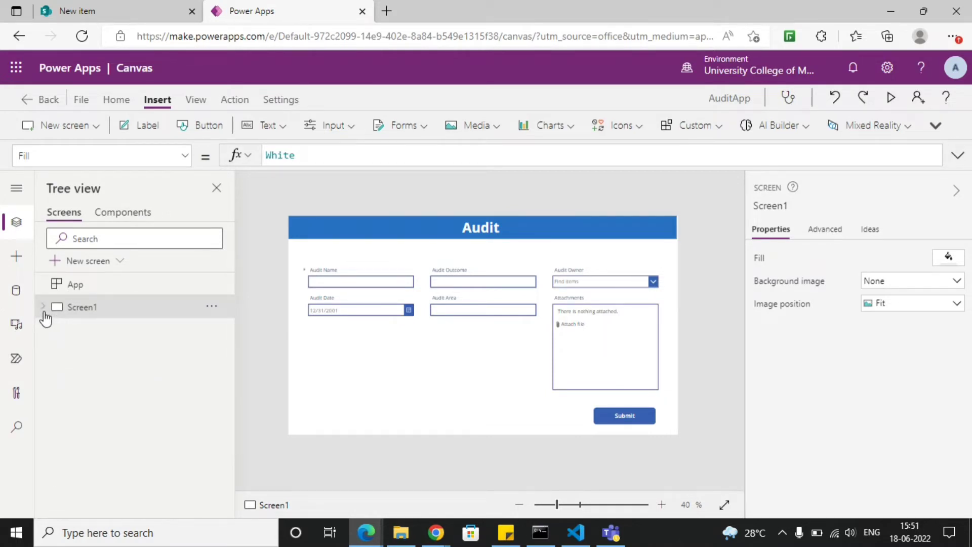
{"action": "left_click", "coordinate": [71, 287]}
{"action": "left_click", "coordinate": [83, 316]}
{"action": "left_click", "coordinate": [44, 310]}
{"action": "left_click", "coordinate": [97, 336]}
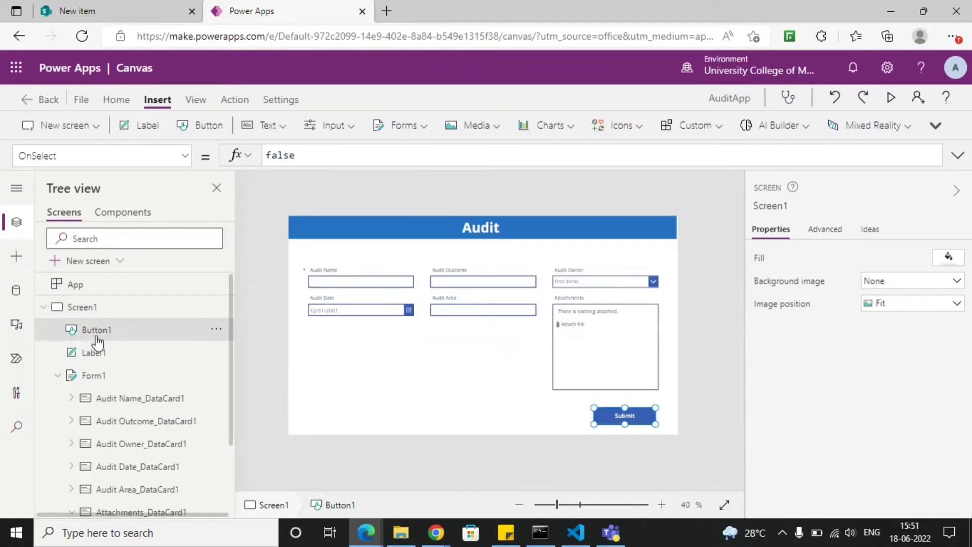
{"action": "left_click", "coordinate": [102, 355]}
{"action": "left_click", "coordinate": [91, 378]}
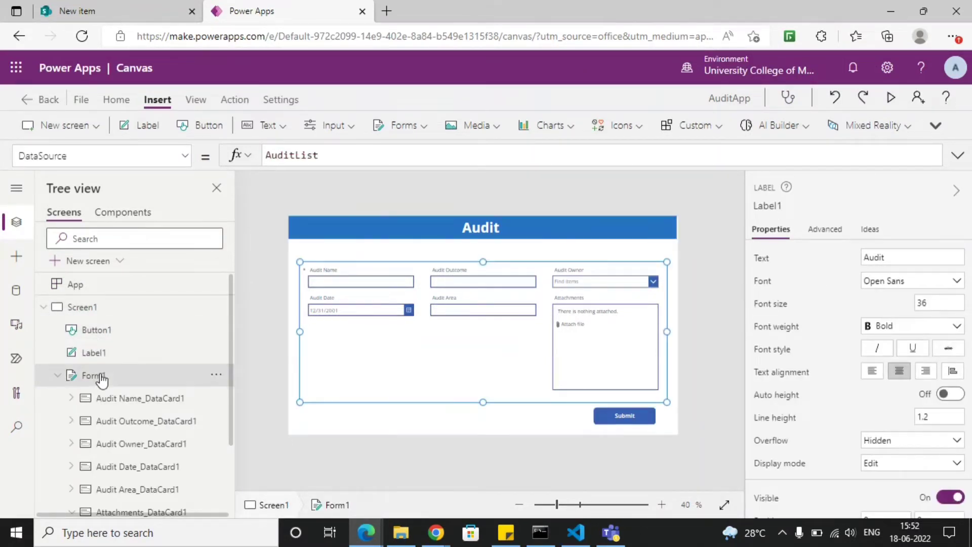
{"action": "left_click", "coordinate": [43, 308]}
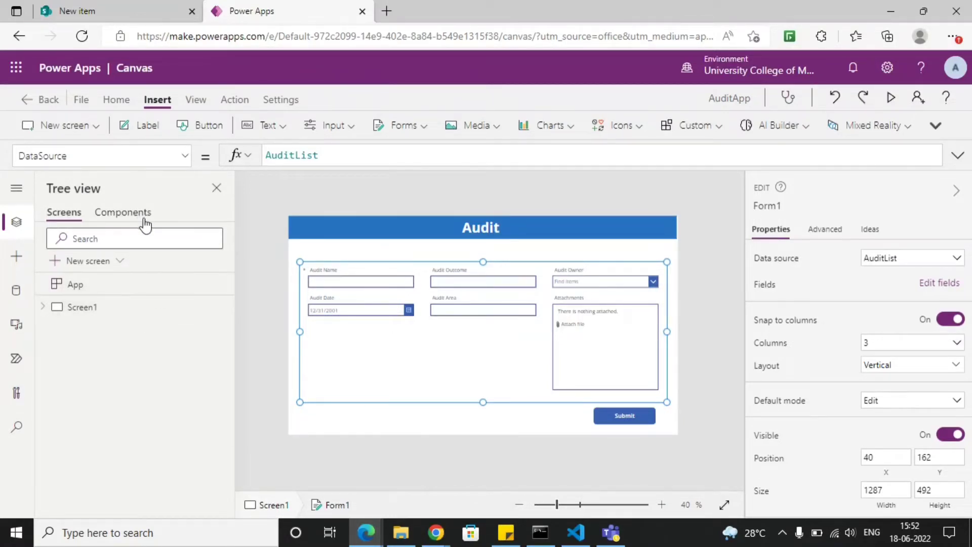
- Add a new screen to the app based on the Success template
{"action": "left_click", "coordinate": [94, 133]}
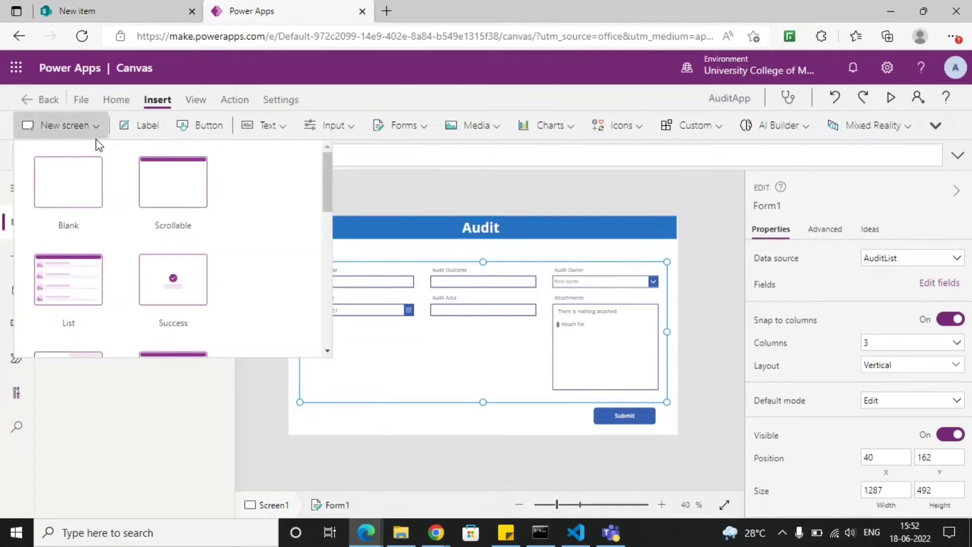
{"action": "scroll", "coordinate": [137, 213], "scroll_direction": "down", "scroll_amount": 1}
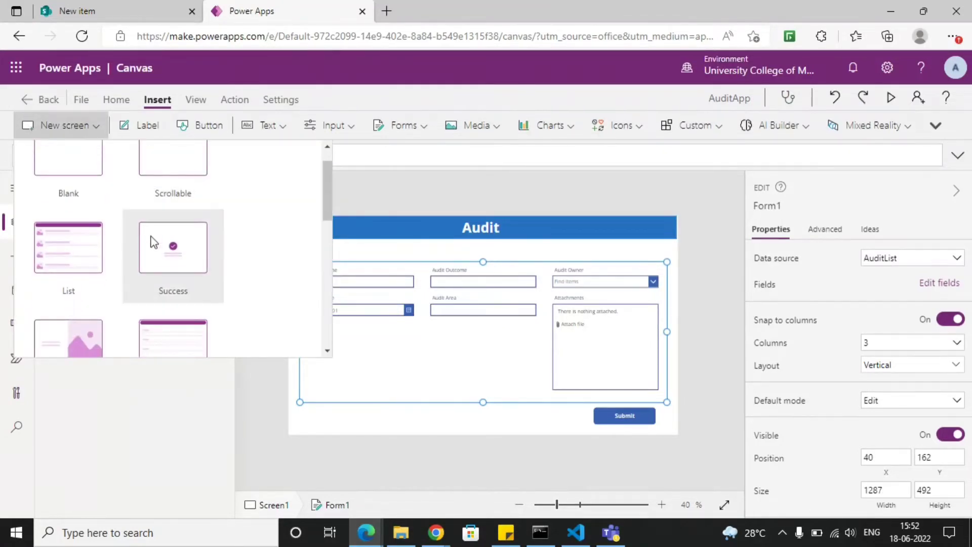
{"action": "left_click", "coordinate": [169, 261]}
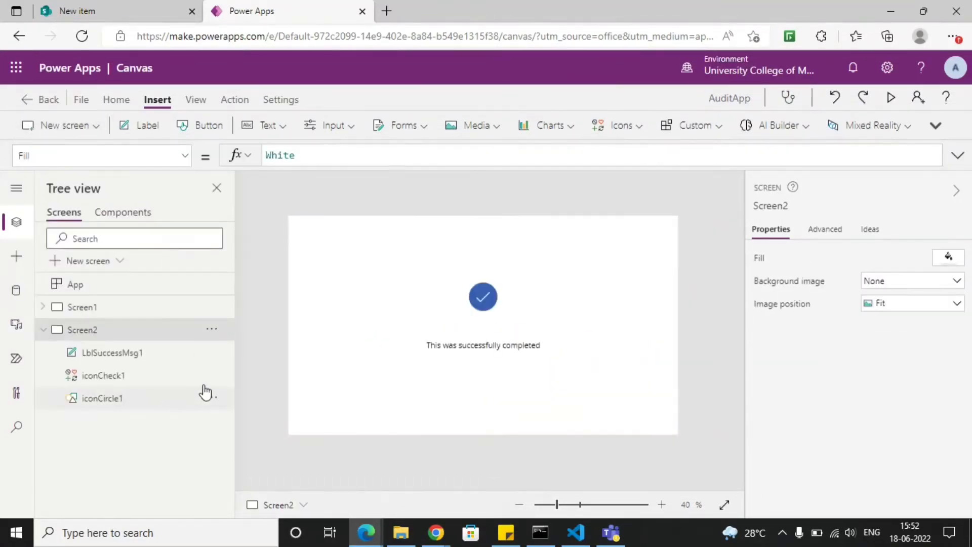
- Copy the Audit header label from Screen1 and paste it onto Screen2
{"action": "left_click", "coordinate": [39, 331]}
{"action": "left_click", "coordinate": [75, 307]}
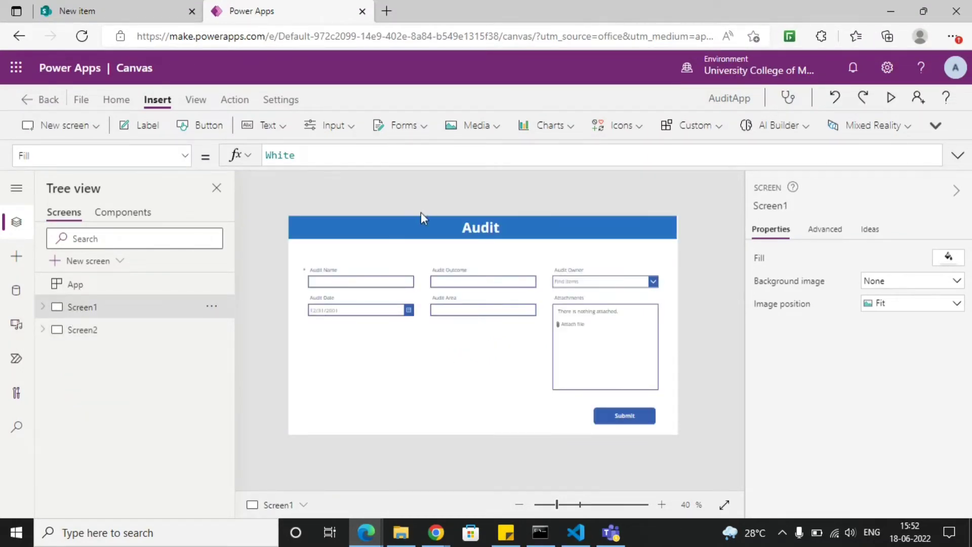
{"action": "left_click", "coordinate": [398, 232]}
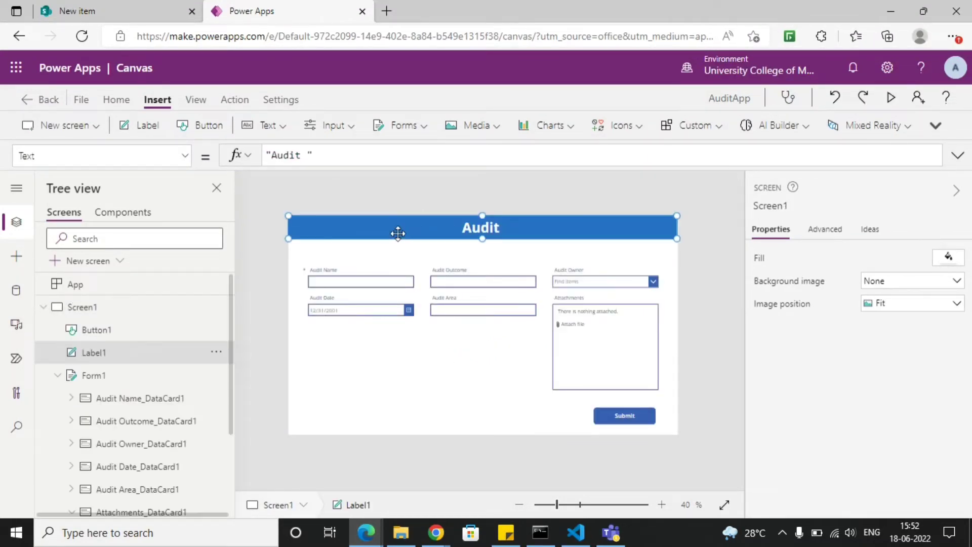
{"action": "left_click", "coordinate": [45, 307]}
{"action": "left_click", "coordinate": [116, 338]}
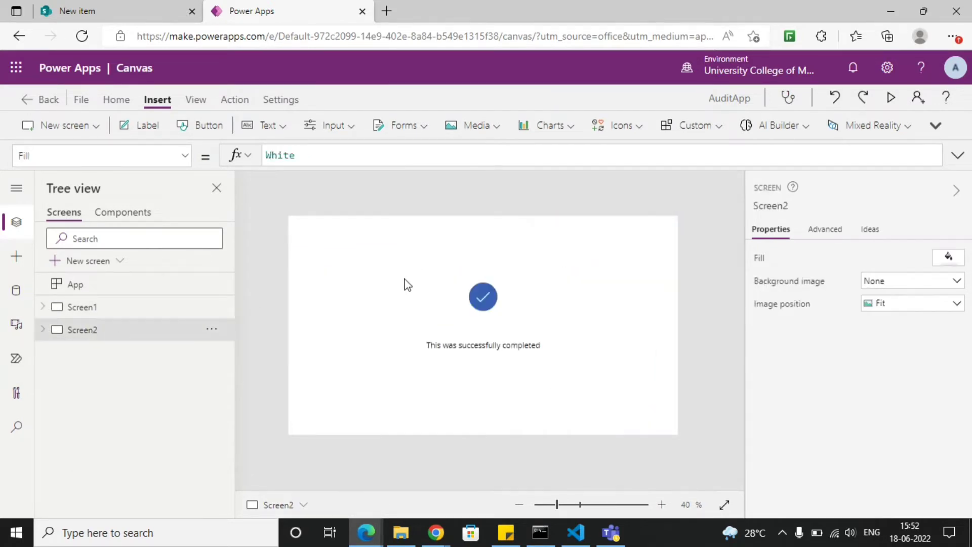
{"action": "key", "text": "ctrl+v"}
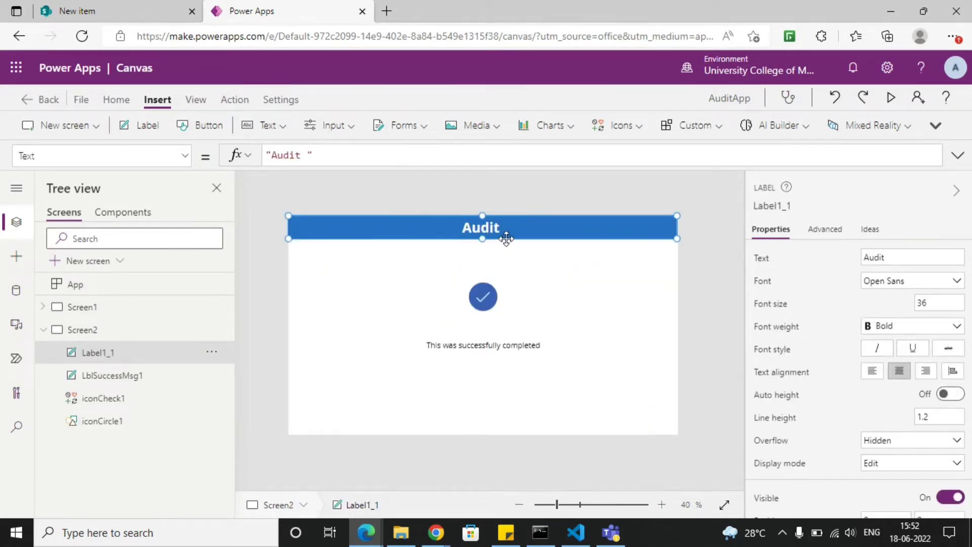
- Change the success message on Screen2 to "This was successfully submitted"
{"action": "left_click", "coordinate": [568, 305]}
{"action": "double_click", "coordinate": [510, 345]}
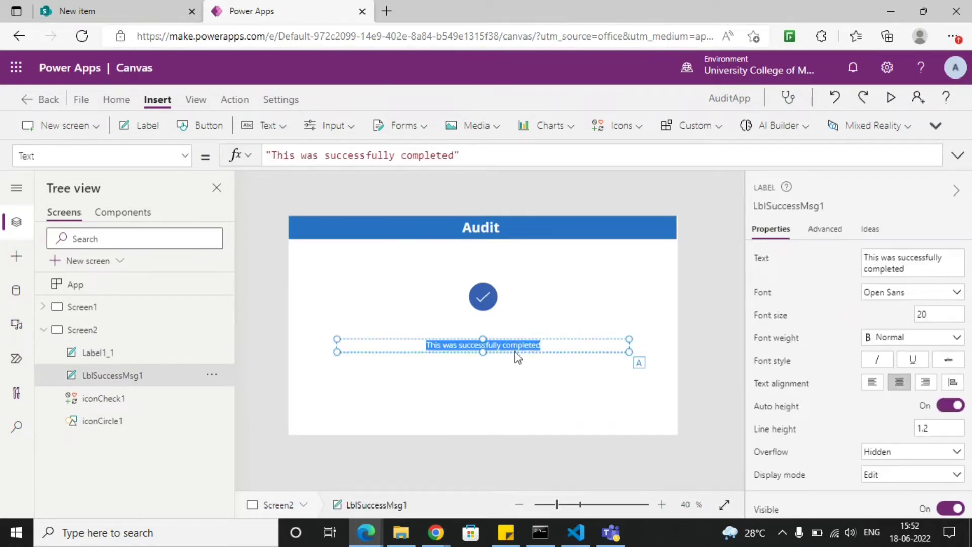
{"action": "double_click", "coordinate": [527, 347]}
{"action": "type", "text": "submitted"}
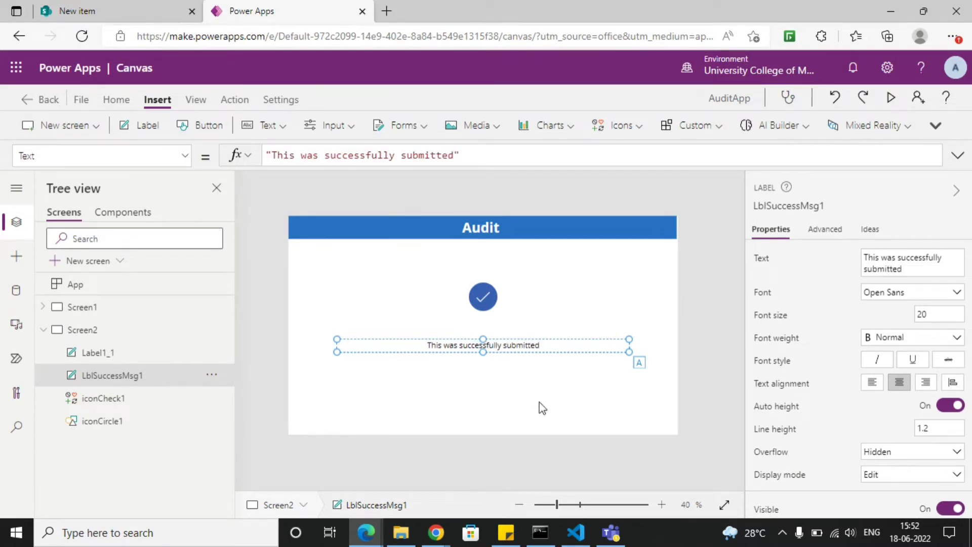
{"action": "left_click", "coordinate": [572, 294]}
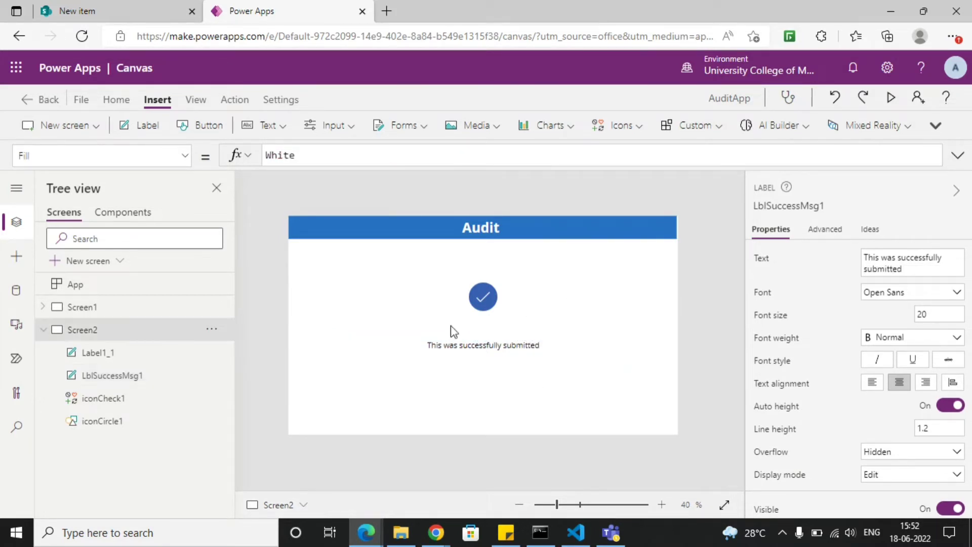
{"action": "left_click", "coordinate": [43, 331]}
- Preview the app from Screen1 to check how the form displays, and return to editing
{"action": "left_click", "coordinate": [60, 308]}
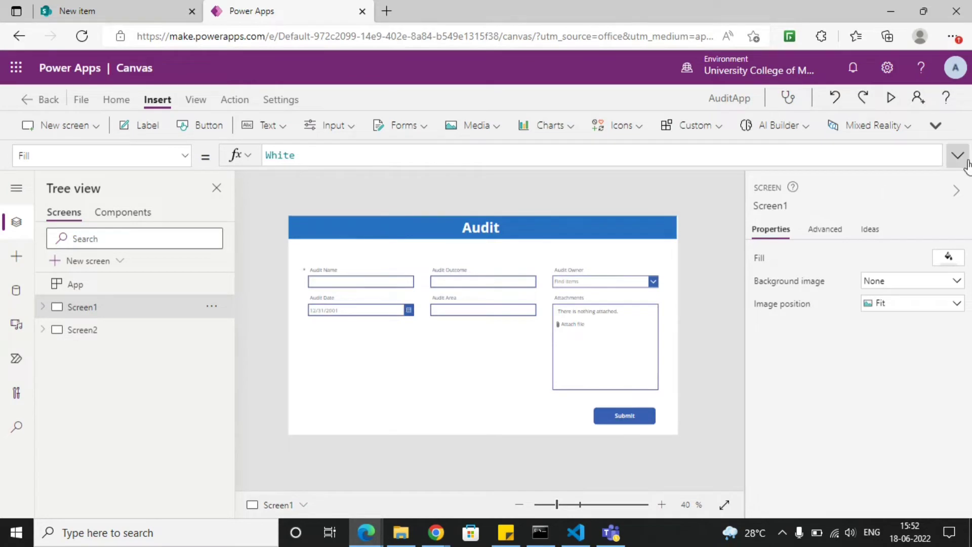
{"action": "left_click", "coordinate": [892, 98]}
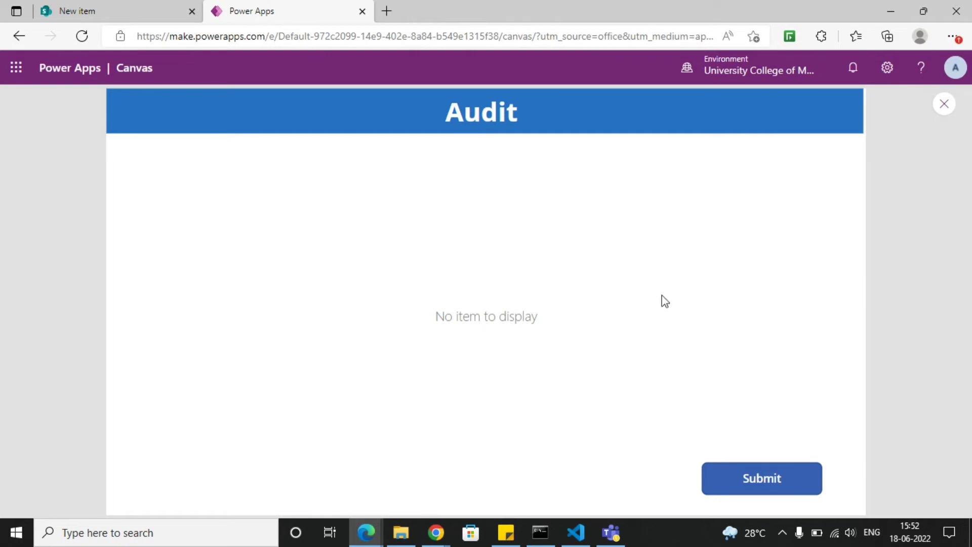
{"action": "left_click", "coordinate": [942, 114]}
{"action": "left_click", "coordinate": [620, 353]}
- Set the default mode of the form on Screen1 to New
{"action": "left_click", "coordinate": [382, 358]}
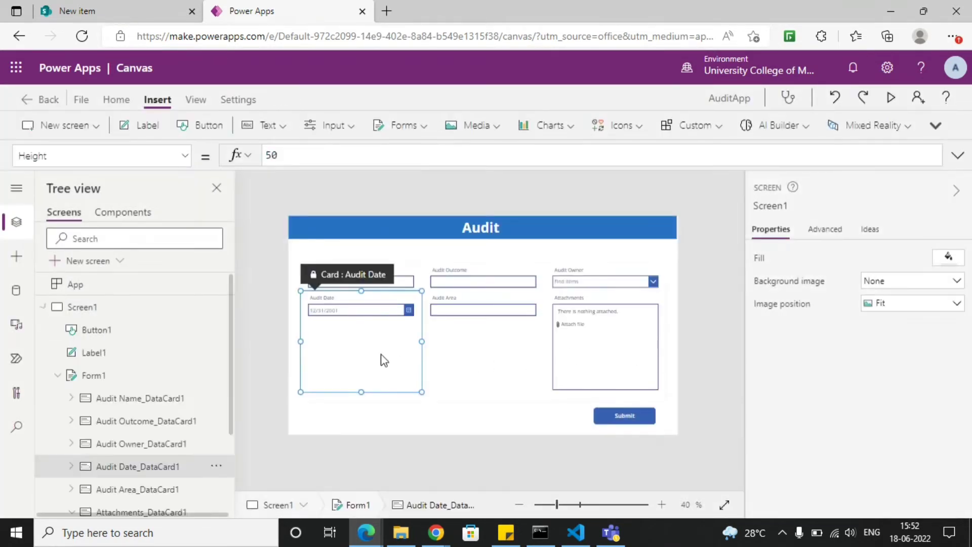
{"action": "left_click", "coordinate": [469, 387]}
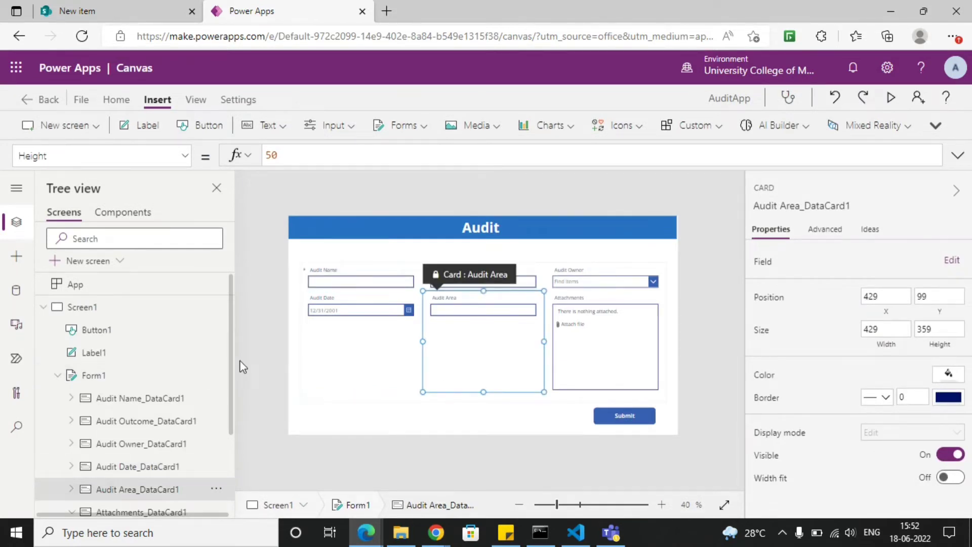
{"action": "left_click", "coordinate": [117, 380]}
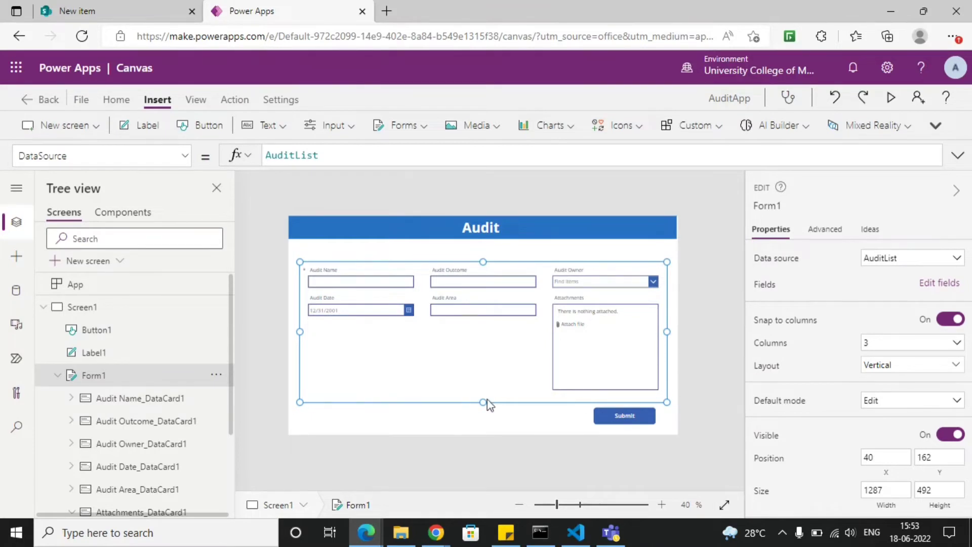
{"action": "scroll", "coordinate": [874, 362], "scroll_direction": "down", "scroll_amount": 1}
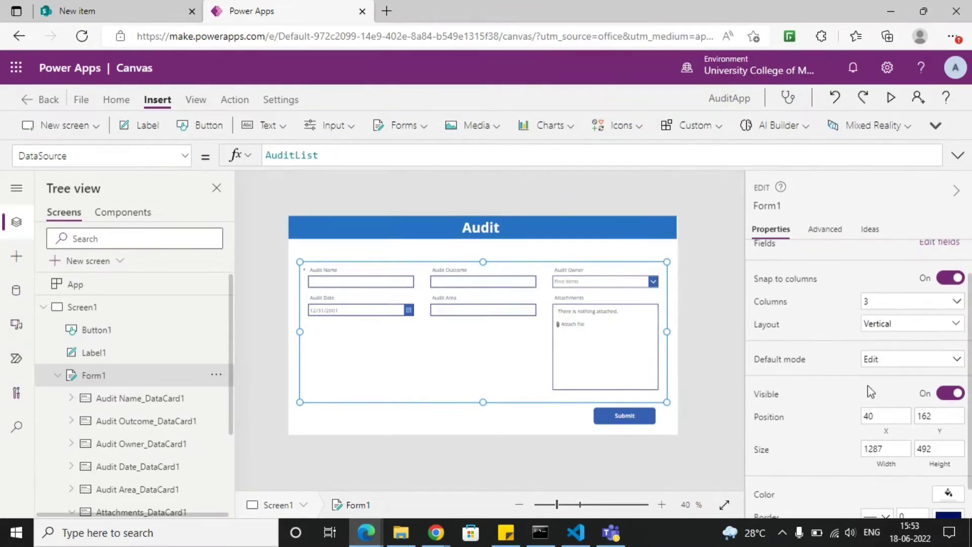
{"action": "left_click", "coordinate": [907, 361]}
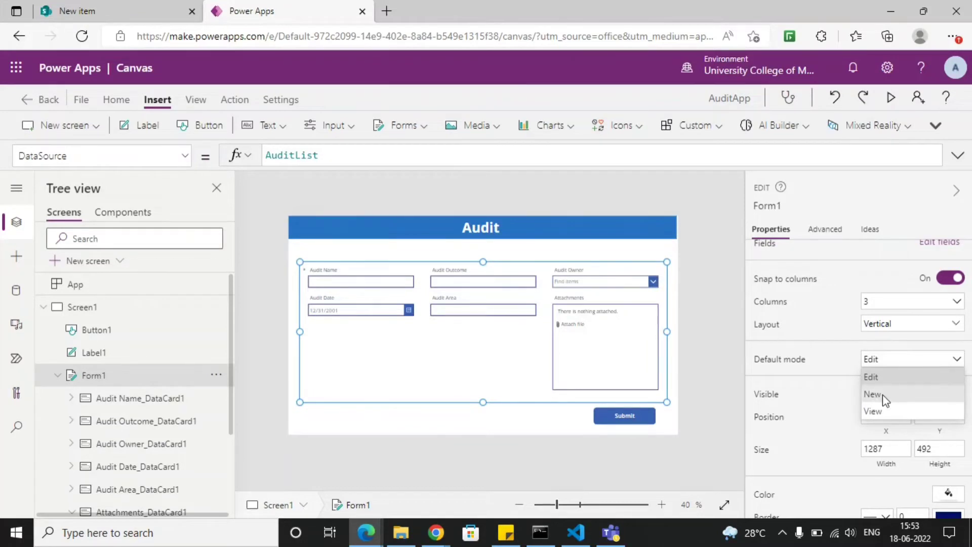
{"action": "left_click", "coordinate": [883, 394]}
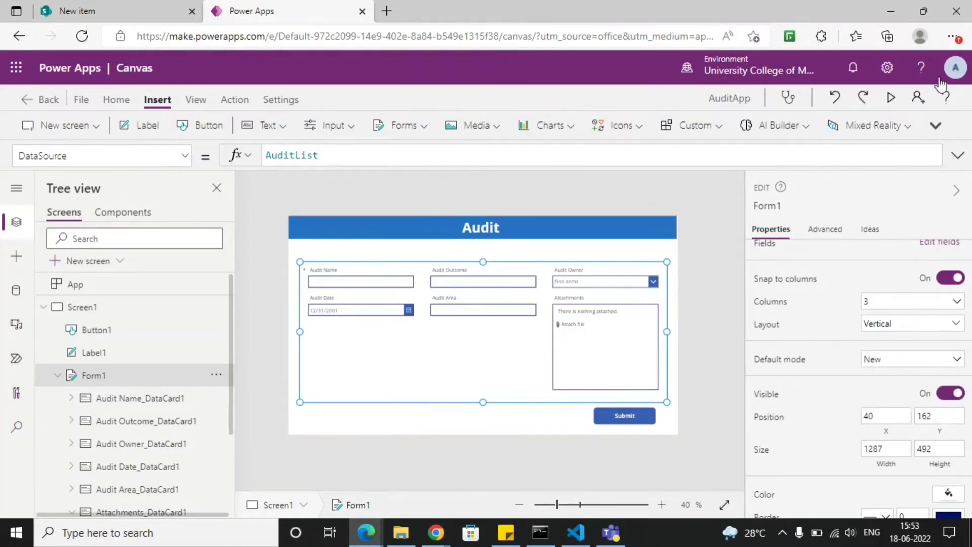
- Preview the app again, try the Audit Owner, Audit Area and Attachments fields, and close the preview
{"action": "left_click", "coordinate": [891, 97]}
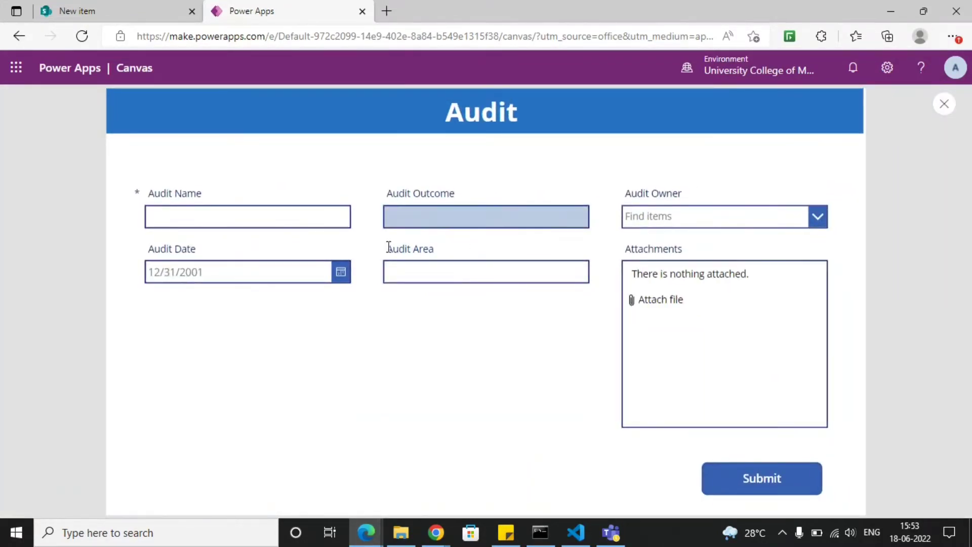
{"action": "left_click", "coordinate": [687, 222]}
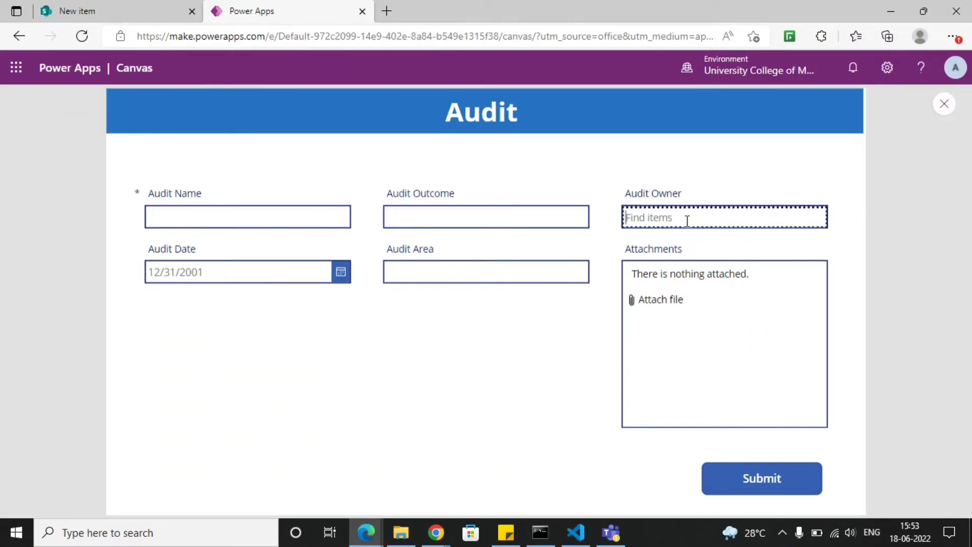
{"action": "left_click", "coordinate": [559, 272]}
{"action": "left_click", "coordinate": [726, 289]}
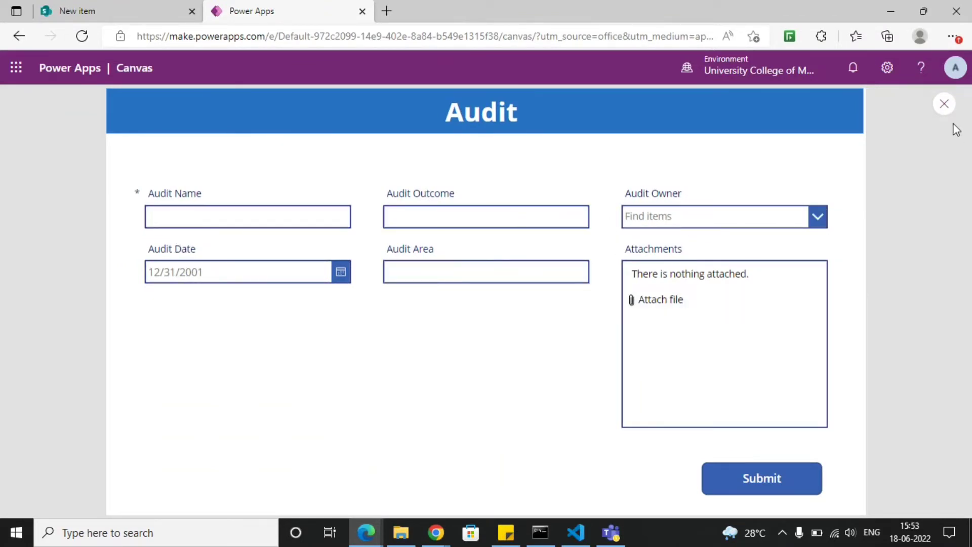
{"action": "left_click", "coordinate": [946, 104]}
{"action": "left_click", "coordinate": [621, 353]}
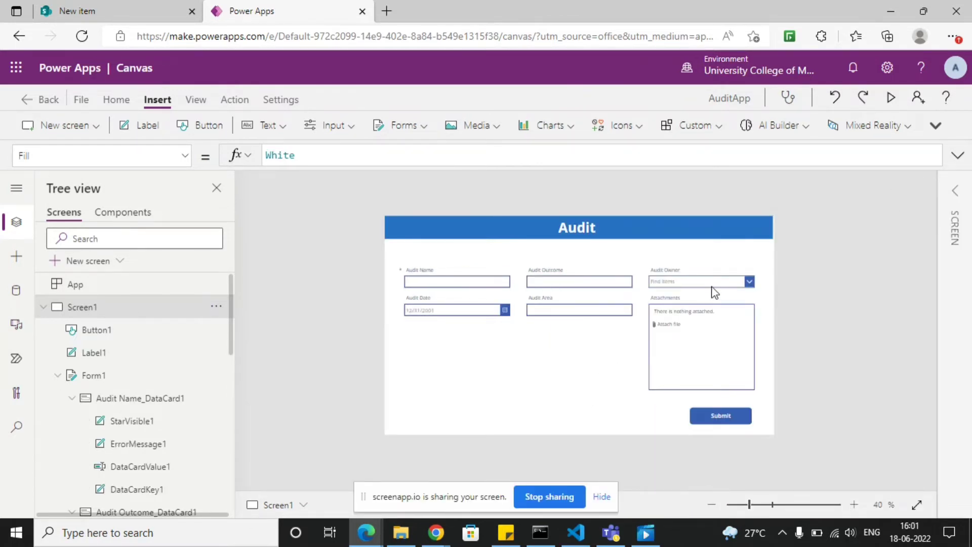
- Examine the advanced properties of the Audit Name card in the form
{"action": "left_click", "coordinate": [954, 193]}
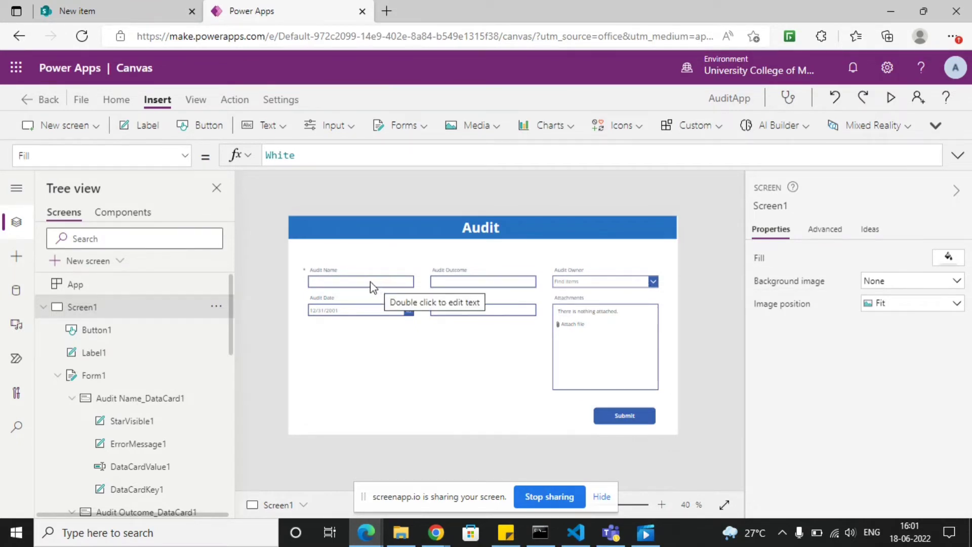
{"action": "left_click", "coordinate": [352, 283]}
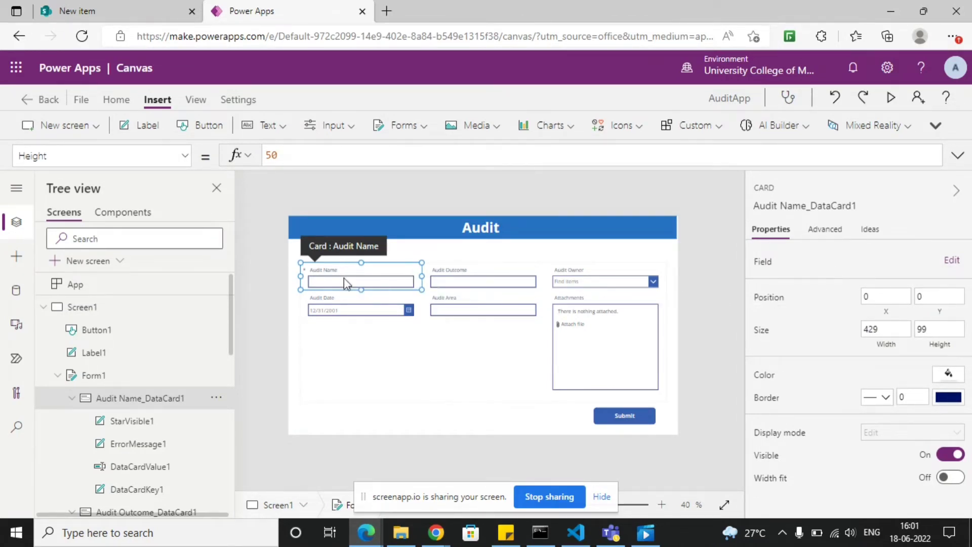
{"action": "left_click", "coordinate": [826, 232]}
{"action": "scroll", "coordinate": [853, 276], "scroll_direction": "down", "scroll_amount": 5}
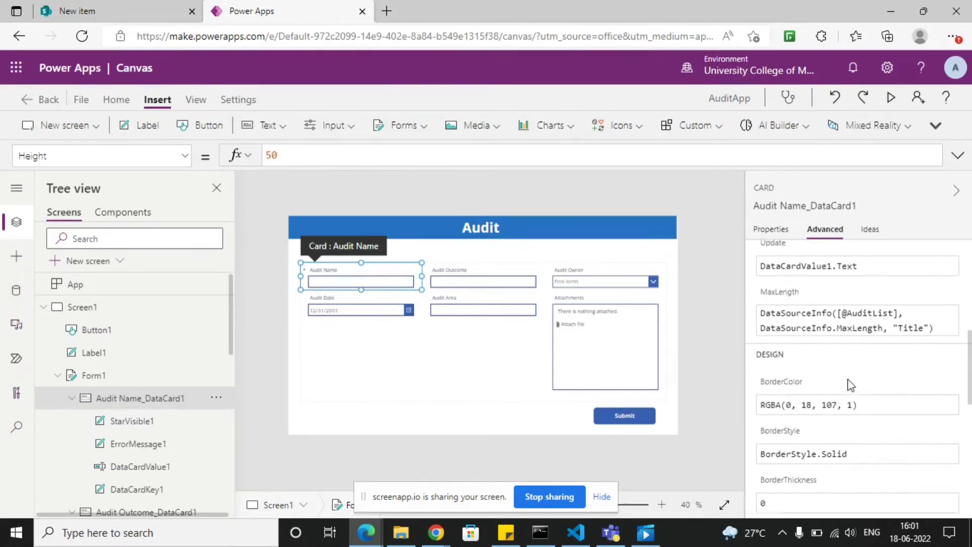
{"action": "scroll", "coordinate": [851, 385], "scroll_direction": "down", "scroll_amount": 5}
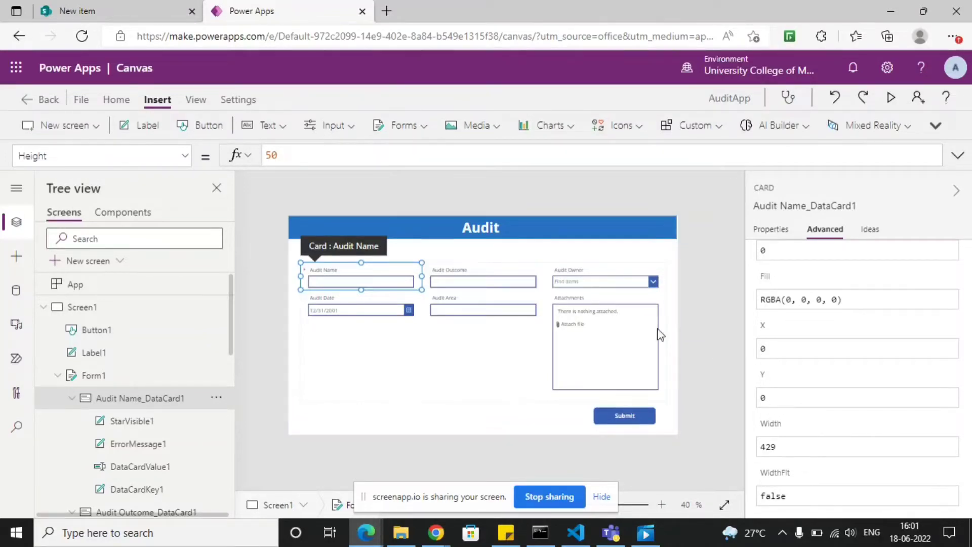
- Set the X position of the Audit Owner card to 1 in its advanced properties
{"action": "left_click", "coordinate": [607, 291]}
{"action": "left_click", "coordinate": [780, 291]}
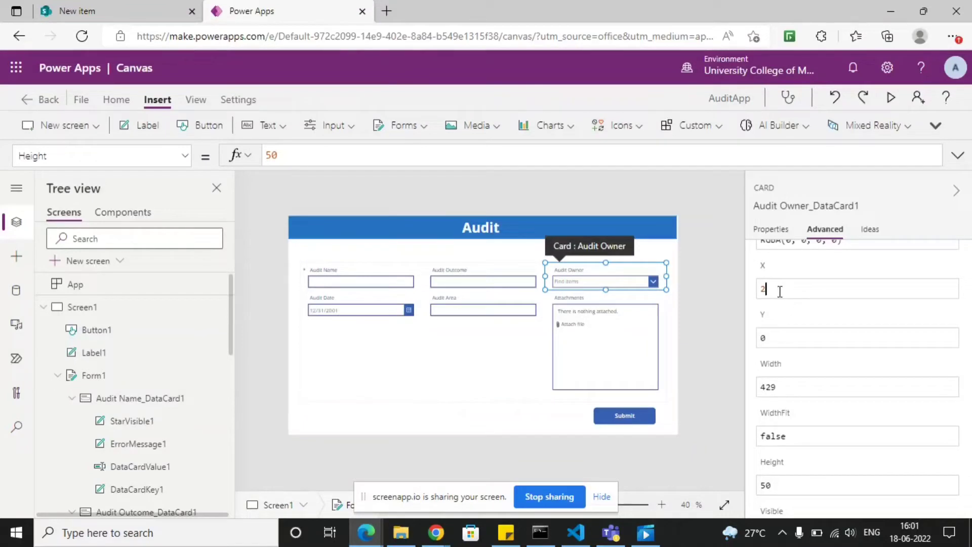
{"action": "type", "text": "1"}
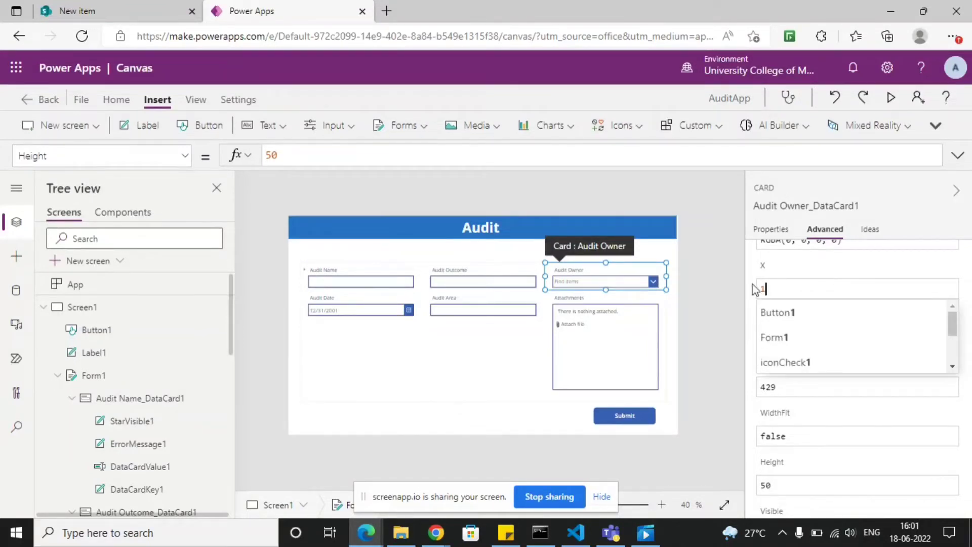
{"action": "left_click", "coordinate": [754, 290]}
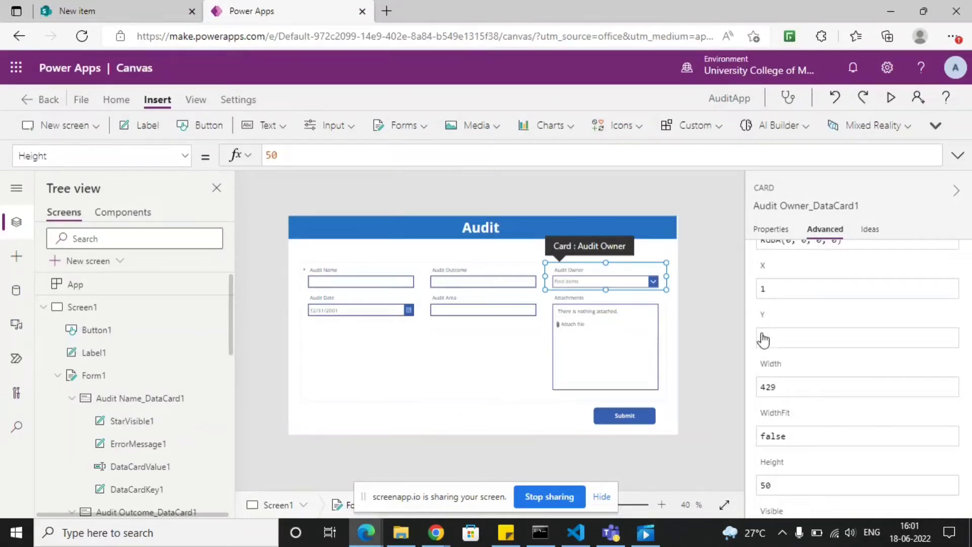
{"action": "left_click", "coordinate": [695, 325]}
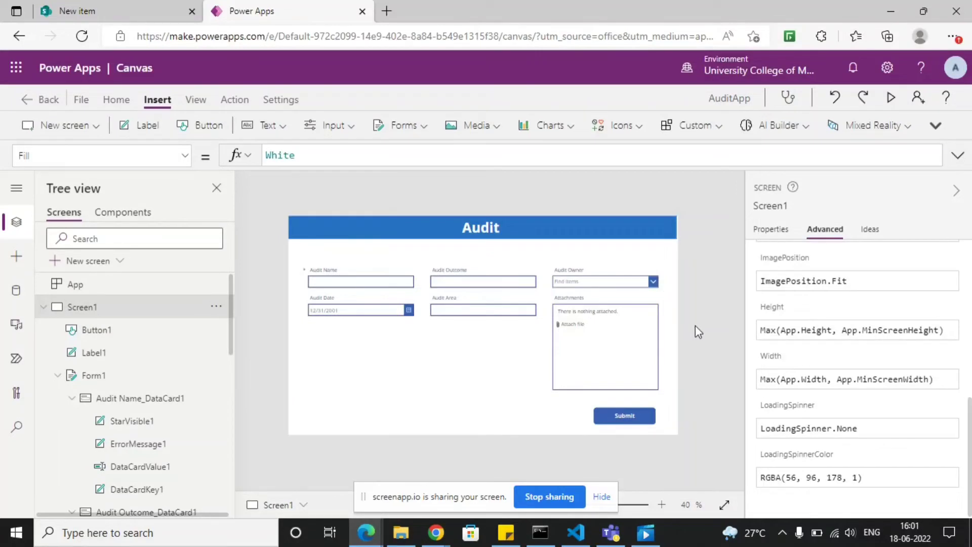
- Set the X position of the Audit Outcome card to 2 so it swaps places with Audit Owner
{"action": "left_click", "coordinate": [490, 284]}
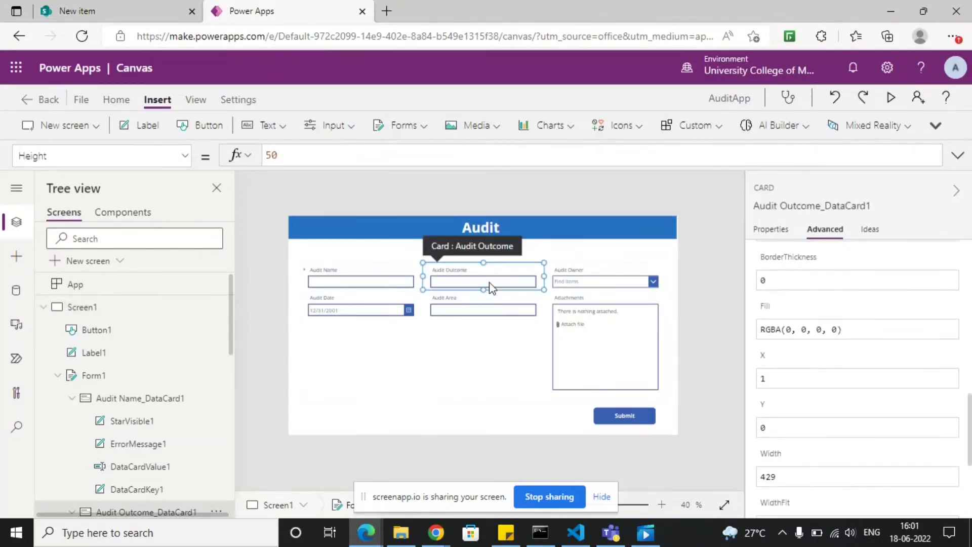
{"action": "left_click", "coordinate": [773, 378]}
{"action": "type", "text": "2"}
{"action": "left_click", "coordinate": [709, 344]}
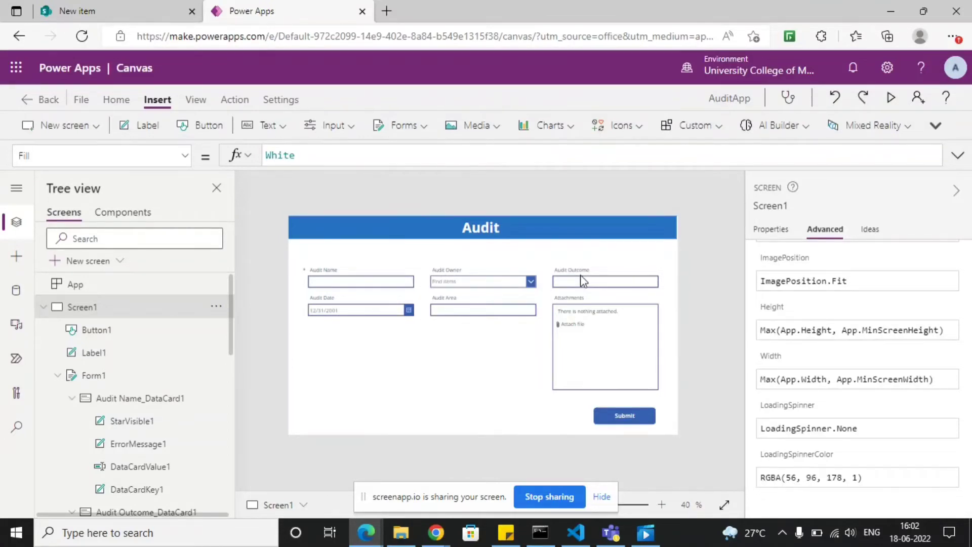
- Check the X and Y positions of the Audit Name, Audit Owner, Audit Outcome, Audit Date and Audit Area cards
{"action": "left_click", "coordinate": [386, 280]}
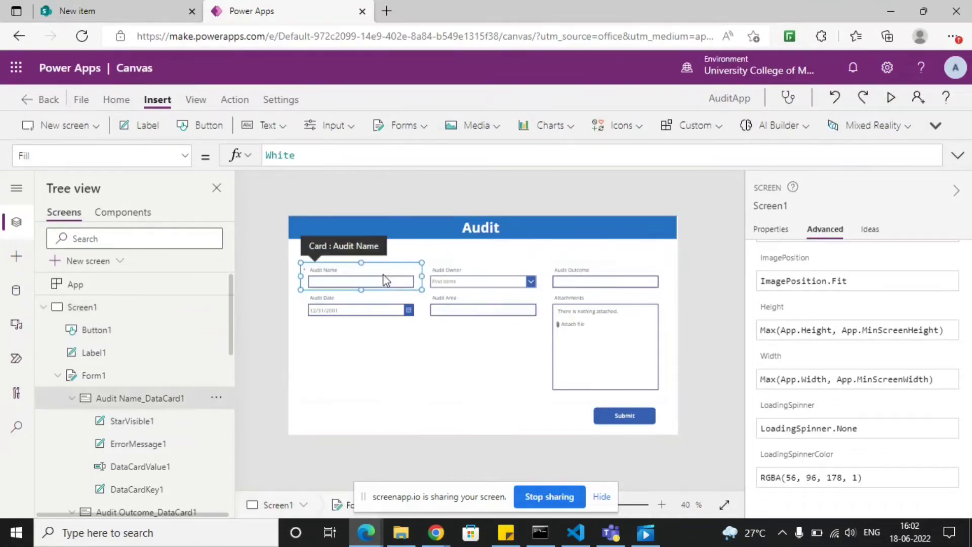
{"action": "left_click", "coordinate": [487, 276]}
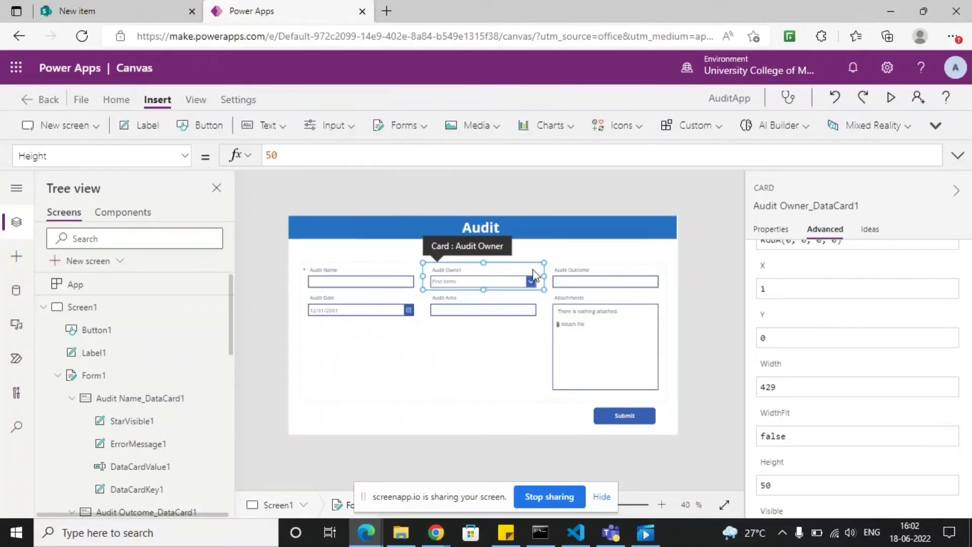
{"action": "left_click", "coordinate": [586, 274]}
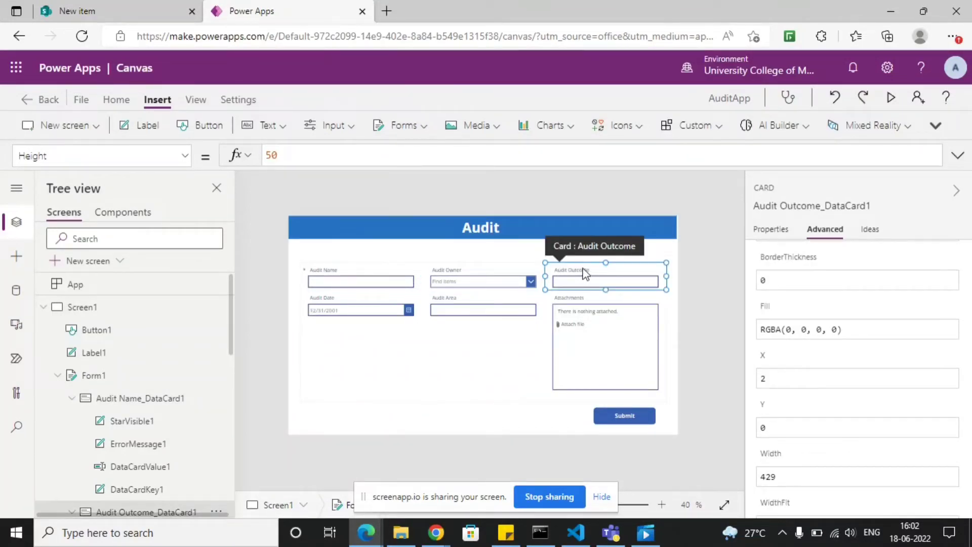
{"action": "left_click", "coordinate": [365, 316]}
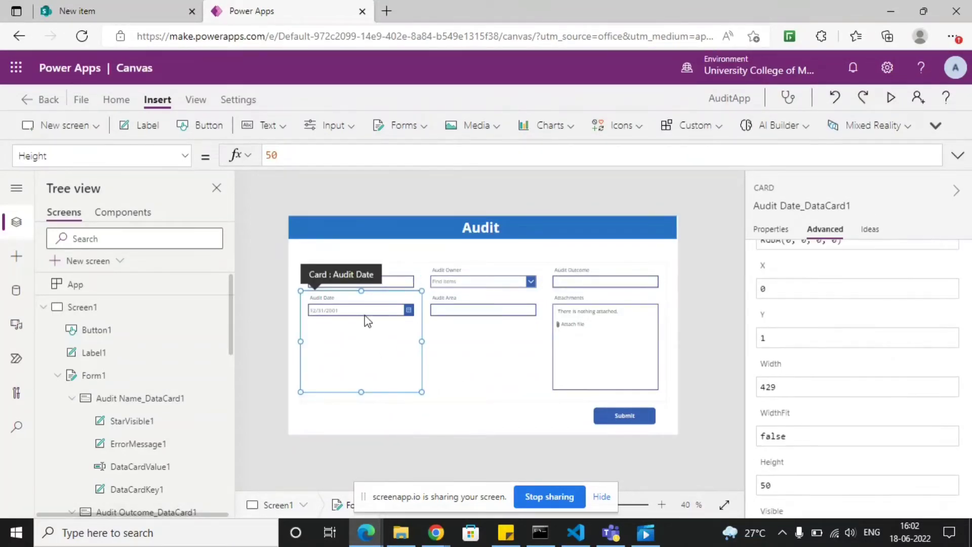
{"action": "left_click", "coordinate": [469, 318]}
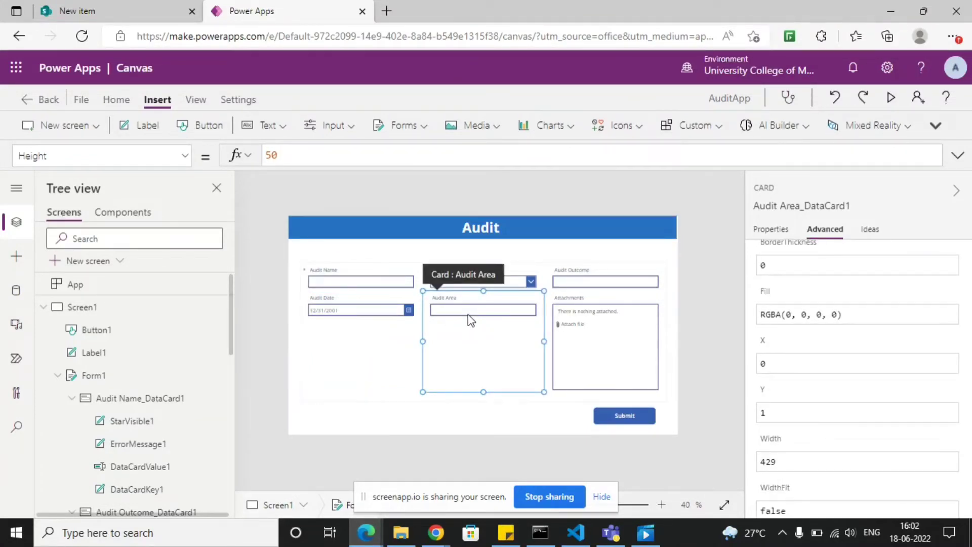
- Try to shrink the Attachments card on the canvas to a height of about 281
{"action": "left_click", "coordinate": [589, 335]}
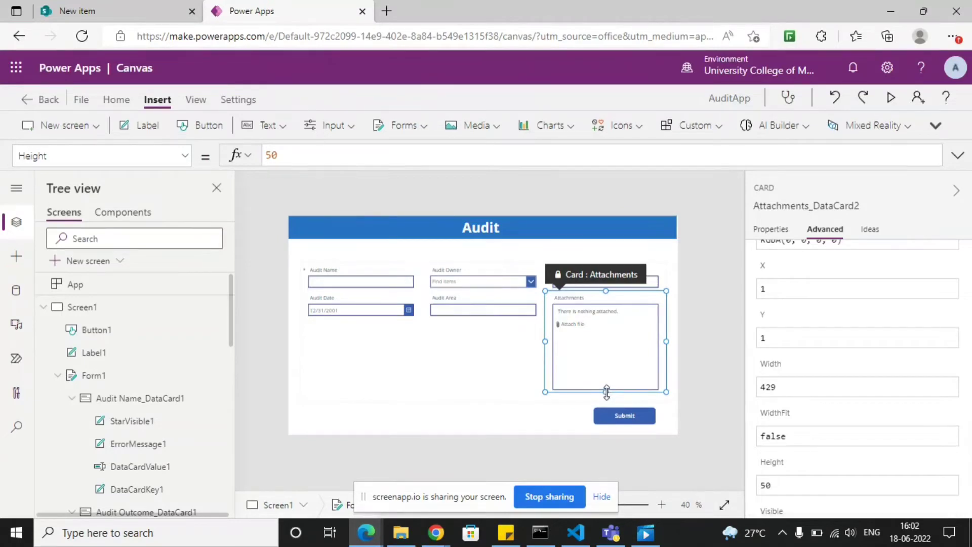
{"action": "left_click_drag", "start_coordinate": [608, 393], "coordinate": [611, 364]}
{"action": "left_click_drag", "start_coordinate": [605, 291], "coordinate": [606, 300]}
{"action": "scroll", "coordinate": [831, 365], "scroll_direction": "up", "scroll_amount": 10}
{"action": "left_click", "coordinate": [819, 276]}
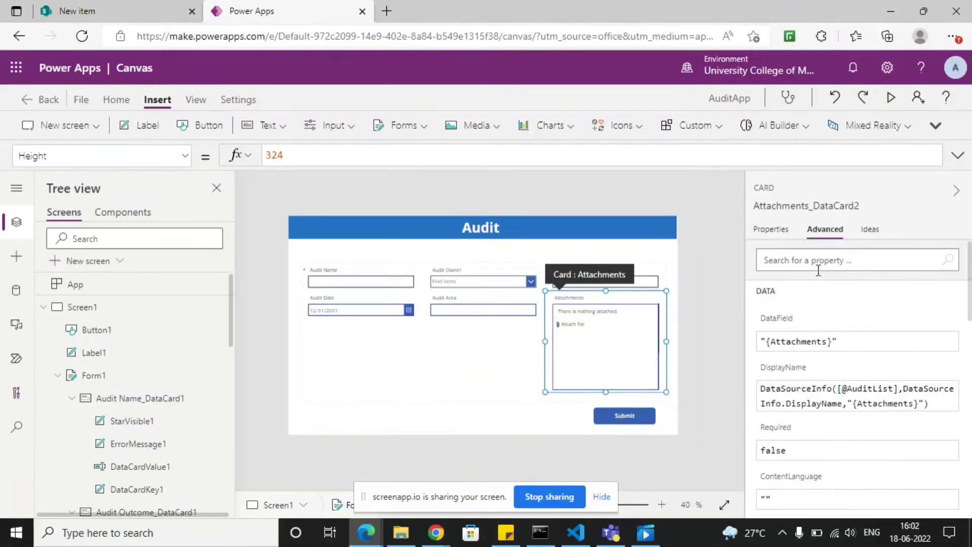
{"action": "left_click_drag", "start_coordinate": [607, 390], "coordinate": [606, 372]}
{"action": "left_click_drag", "start_coordinate": [607, 290], "coordinate": [609, 299]}
{"action": "left_click_drag", "start_coordinate": [667, 391], "coordinate": [665, 373]}
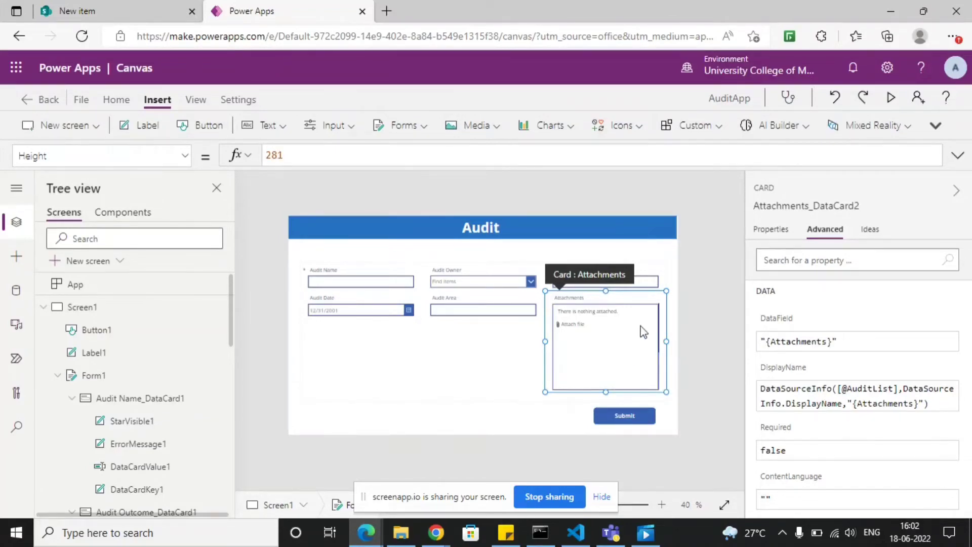
- Set the height of the Attachments card to 280
{"action": "left_click", "coordinate": [772, 230]}
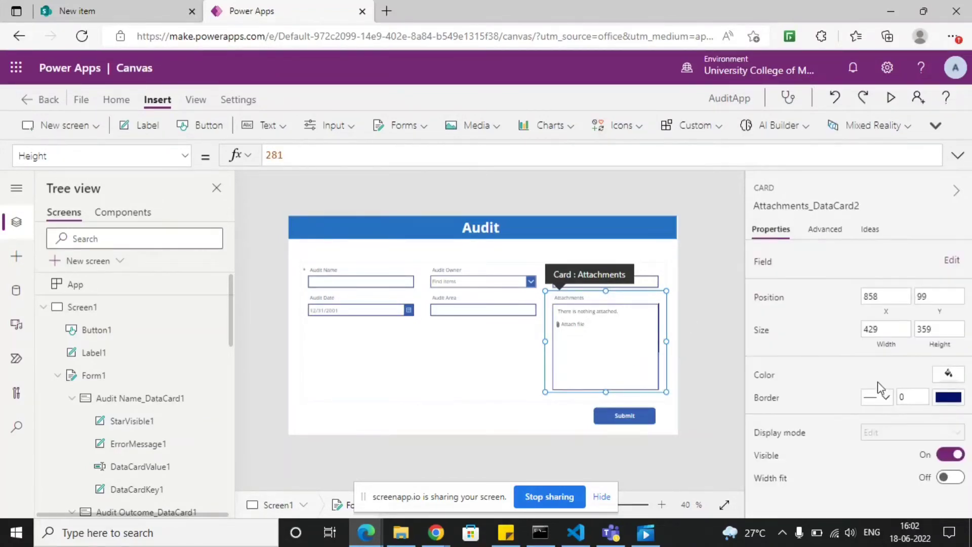
{"action": "left_click", "coordinate": [881, 329]}
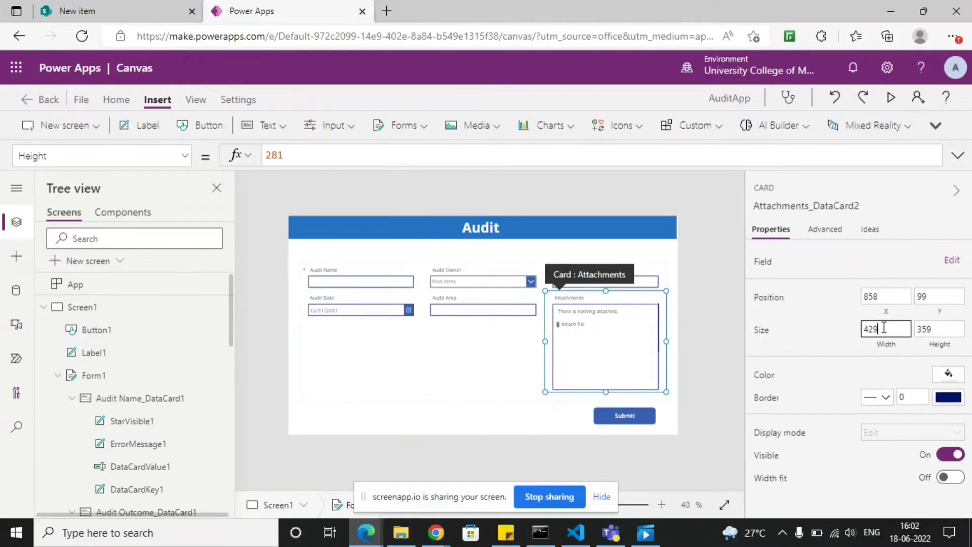
{"action": "left_click", "coordinate": [959, 330]}
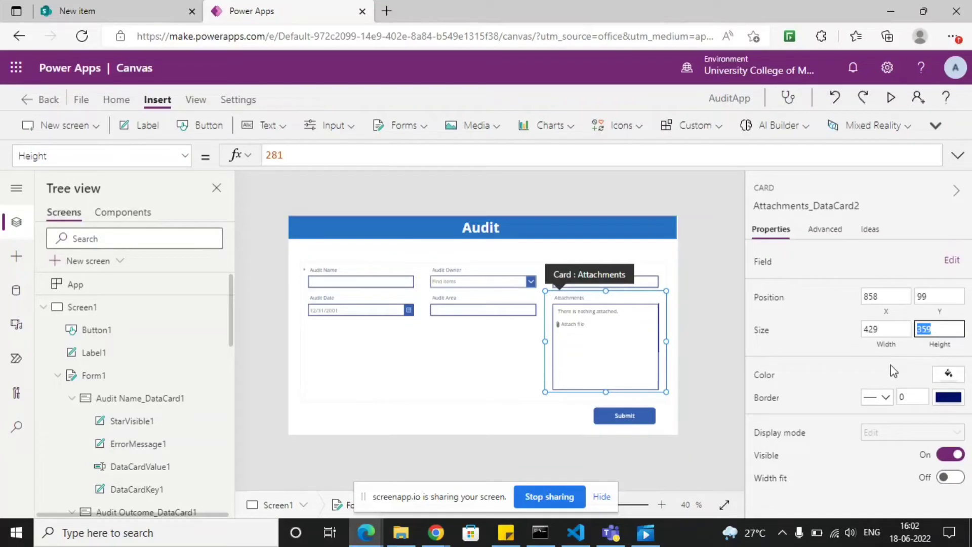
{"action": "type", "text": "280"}
{"action": "left_click", "coordinate": [837, 350]}
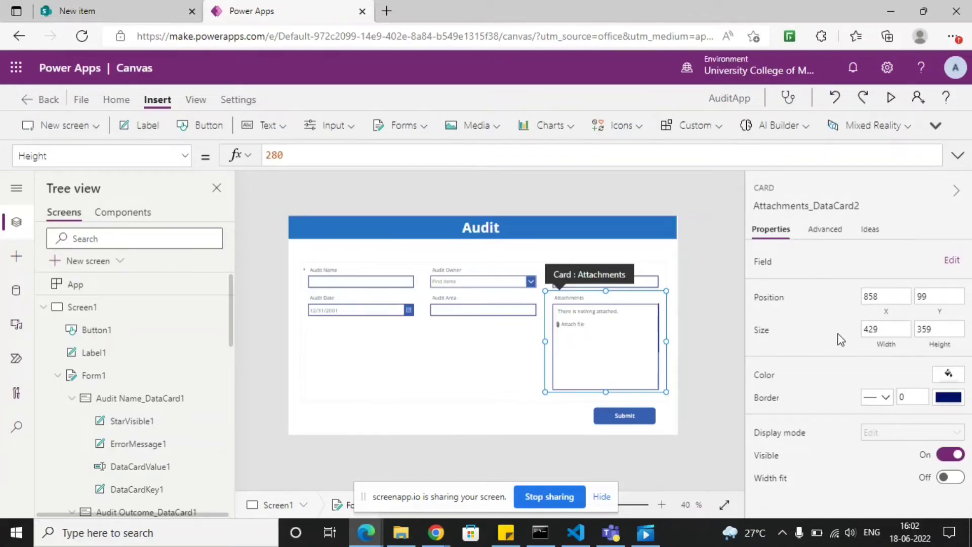
- Check the Audit Date and Audit Area cards, preview the app to inspect the rearranged form, and return to editing
{"action": "left_click", "coordinate": [417, 383]}
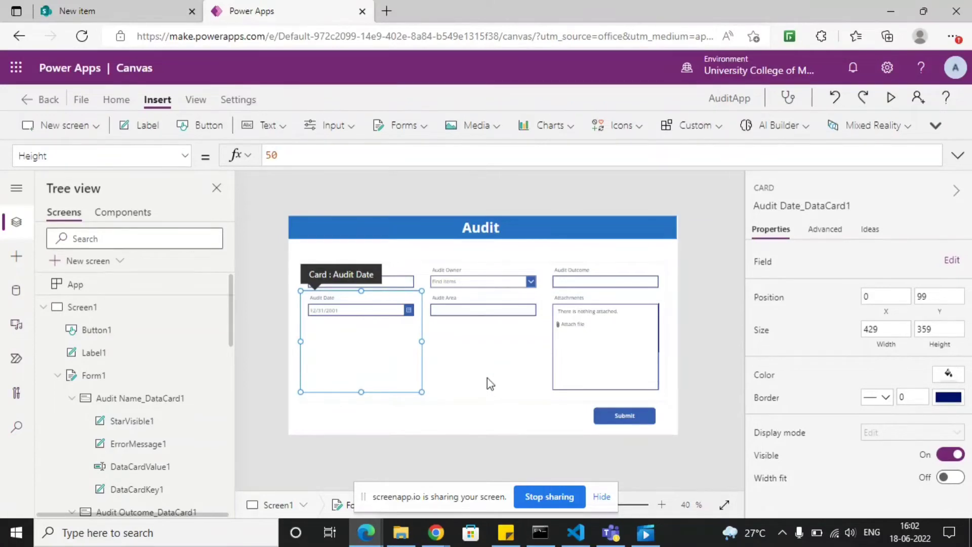
{"action": "left_click", "coordinate": [499, 355]}
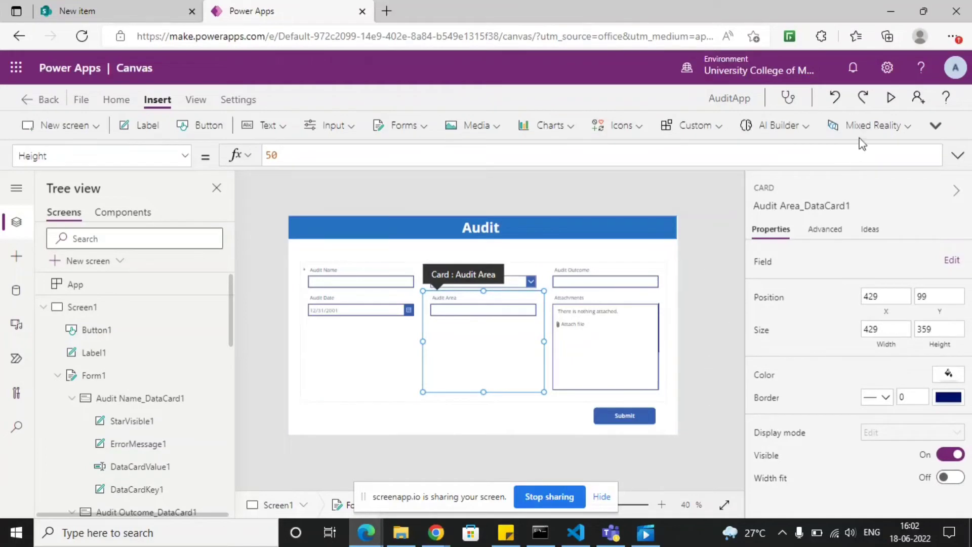
{"action": "left_click", "coordinate": [891, 97]}
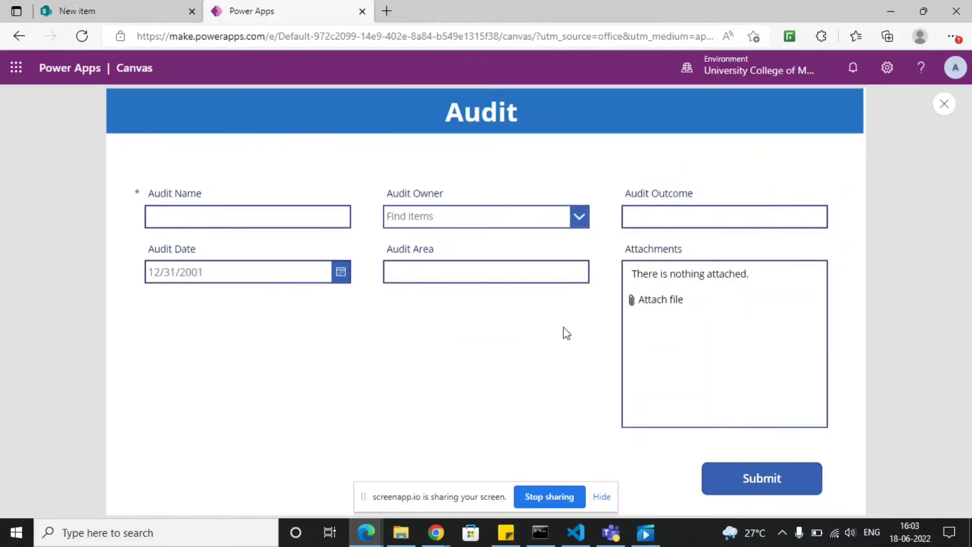
{"action": "left_click", "coordinate": [612, 500]}
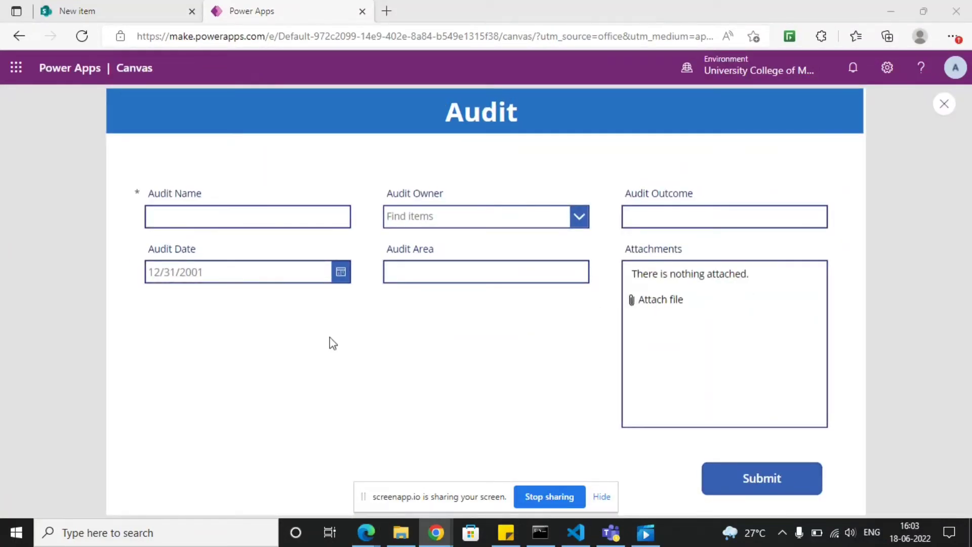
{"action": "left_click", "coordinate": [604, 497]}
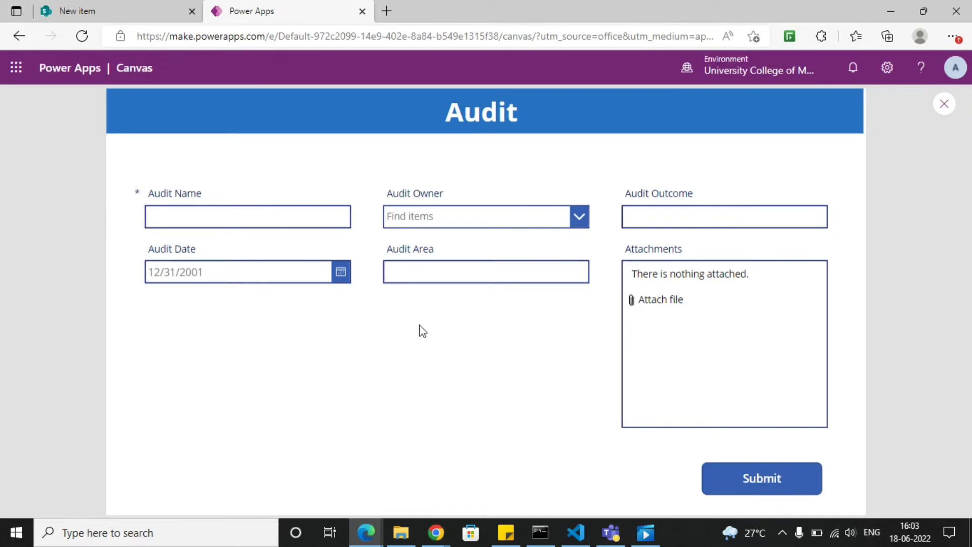
{"action": "left_click", "coordinate": [947, 111]}
{"action": "left_click", "coordinate": [645, 349]}
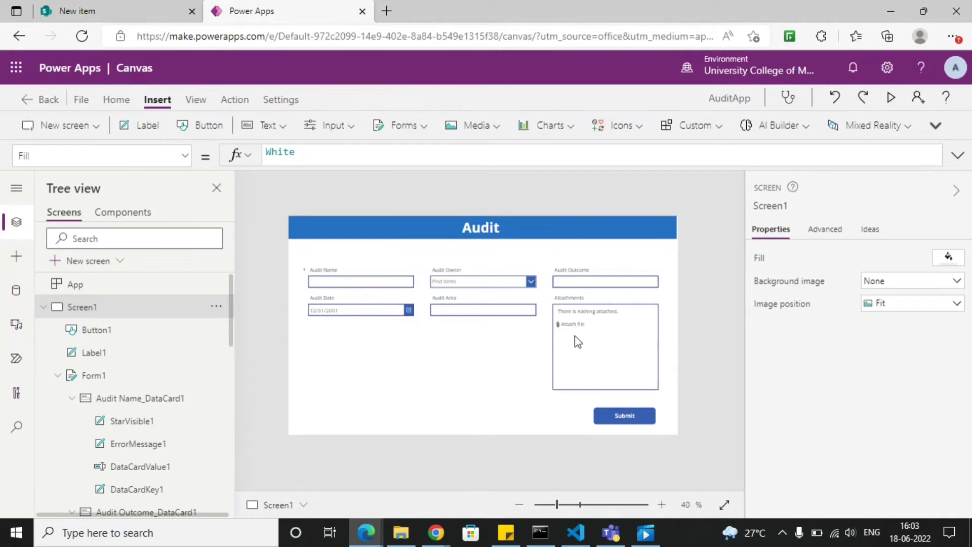
- Replace the Submit button's OnSelect formula with SubmitForm(Form1)
{"action": "left_click", "coordinate": [638, 420]}
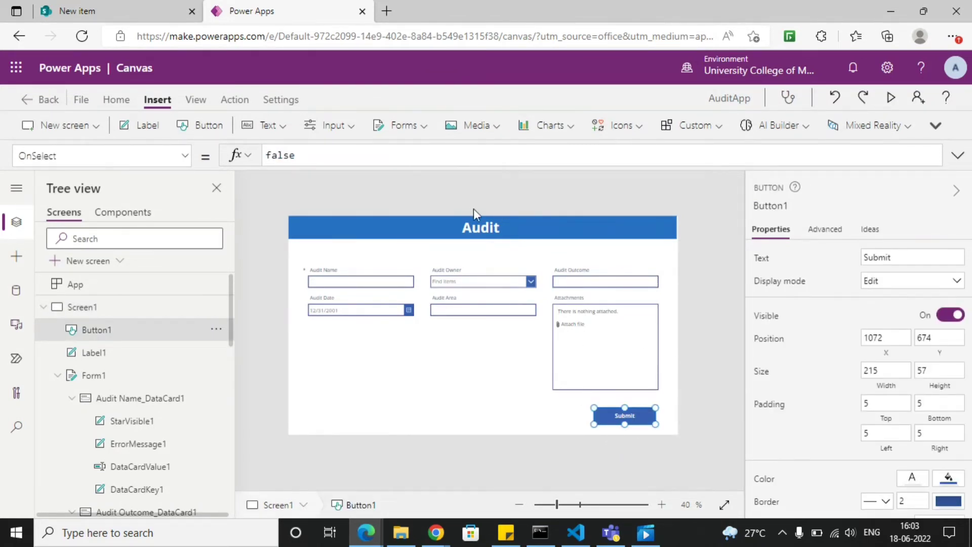
{"action": "left_click_drag", "start_coordinate": [330, 156], "coordinate": [224, 161]}
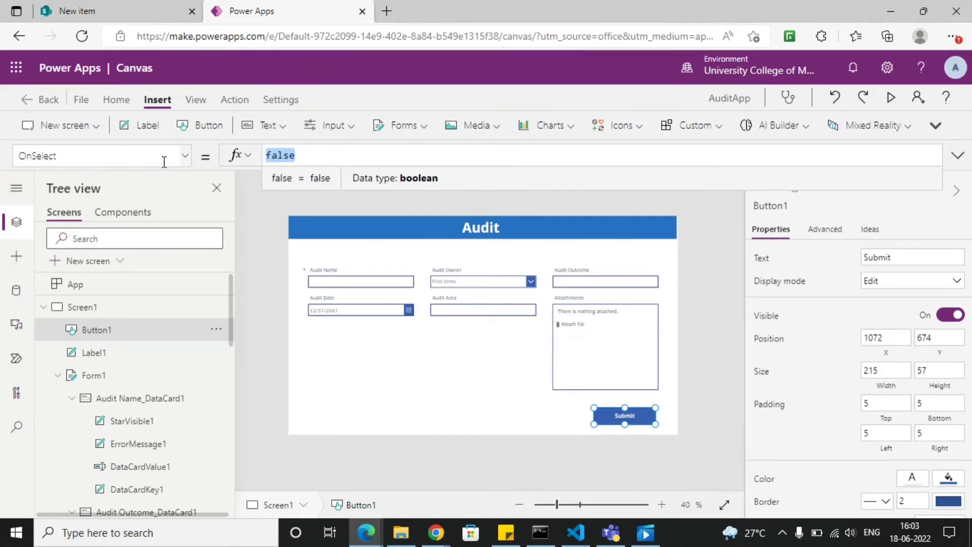
{"action": "left_click", "coordinate": [186, 157]}
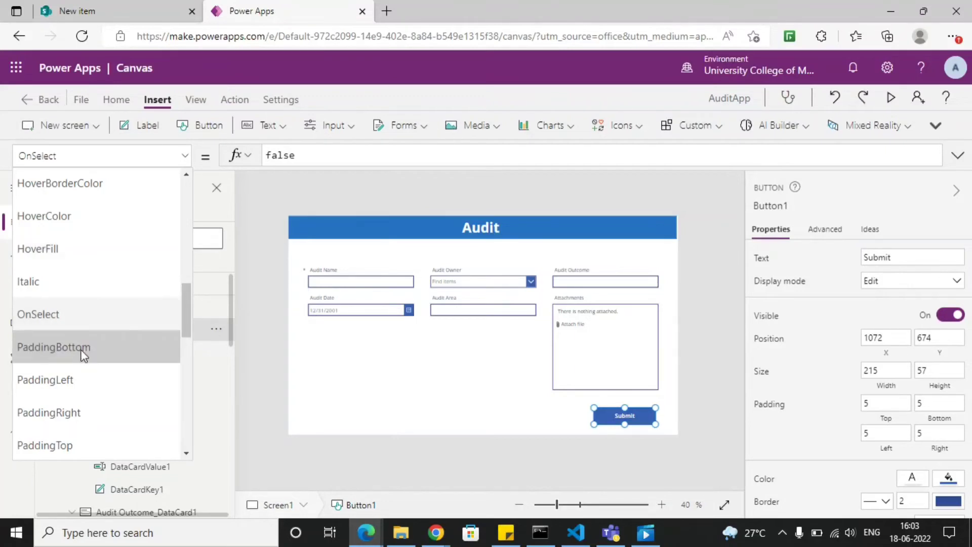
{"action": "scroll", "coordinate": [76, 377], "scroll_direction": "down", "scroll_amount": 1}
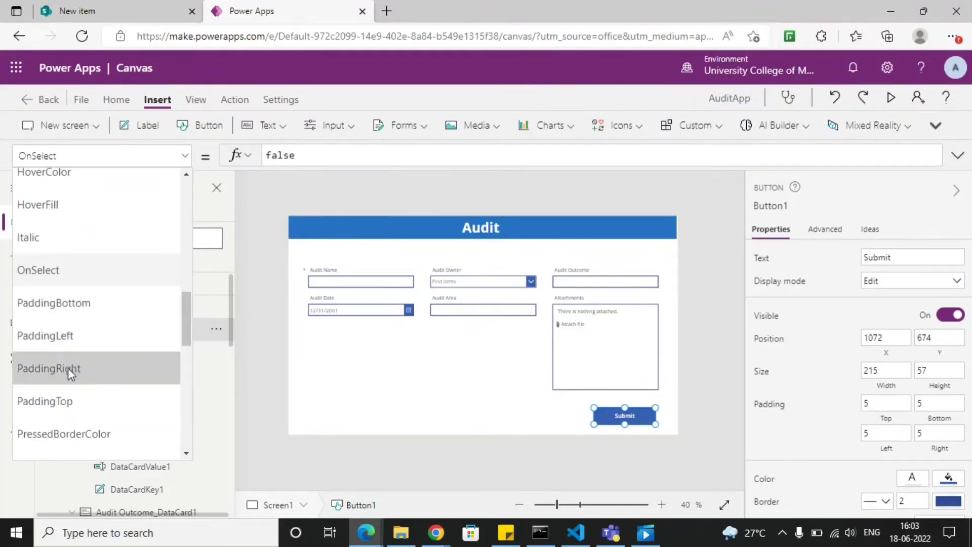
{"action": "scroll", "coordinate": [68, 369], "scroll_direction": "up", "scroll_amount": 1}
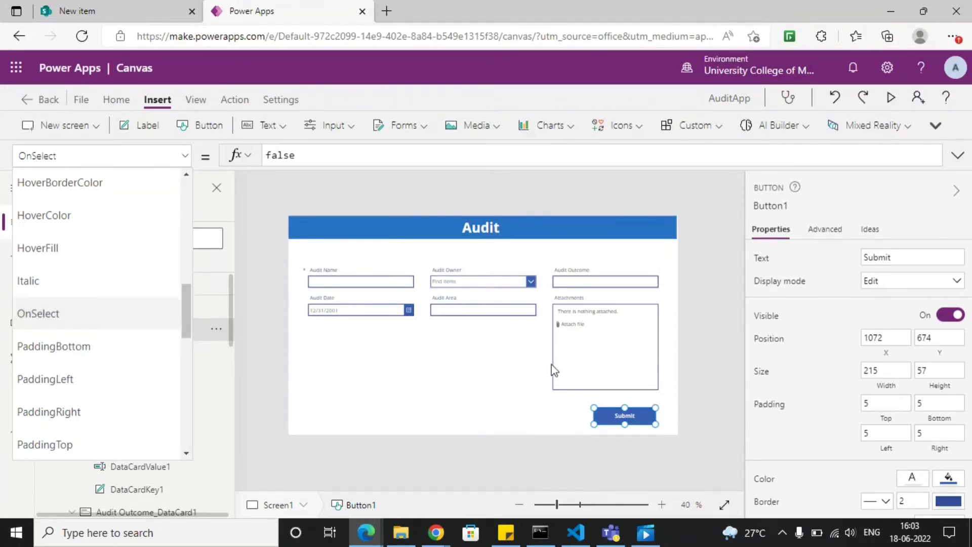
{"action": "left_click", "coordinate": [89, 311]}
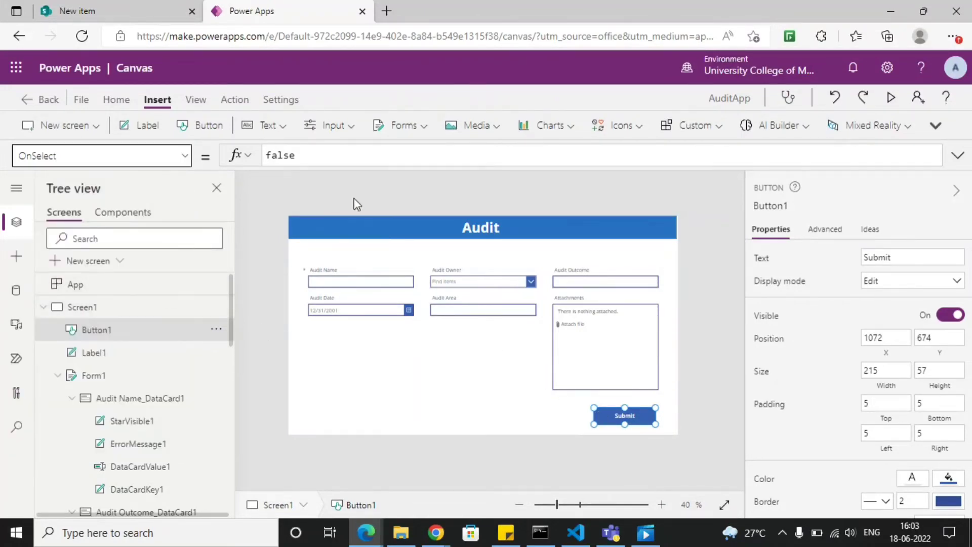
{"action": "left_click", "coordinate": [617, 414]}
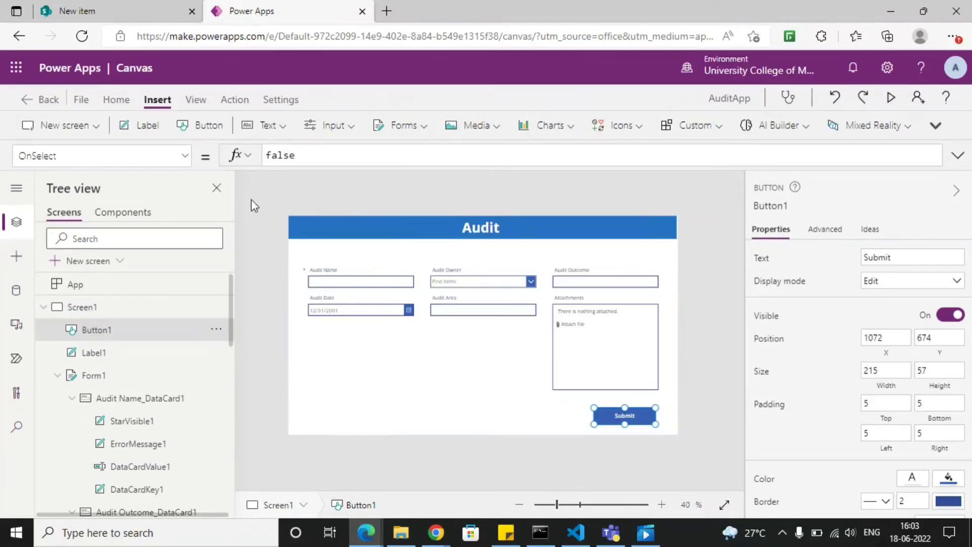
{"action": "left_click", "coordinate": [378, 166]}
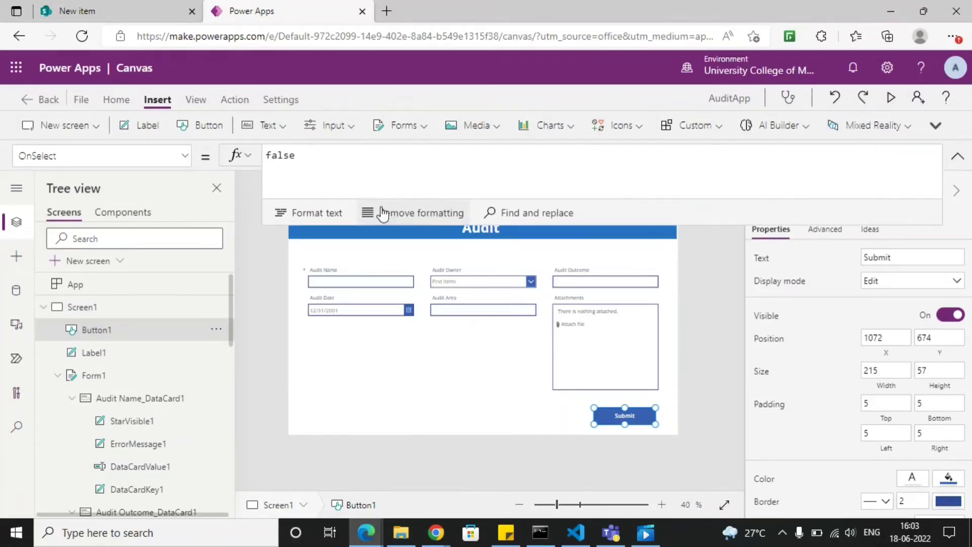
{"action": "key", "text": "ctrl+a"}
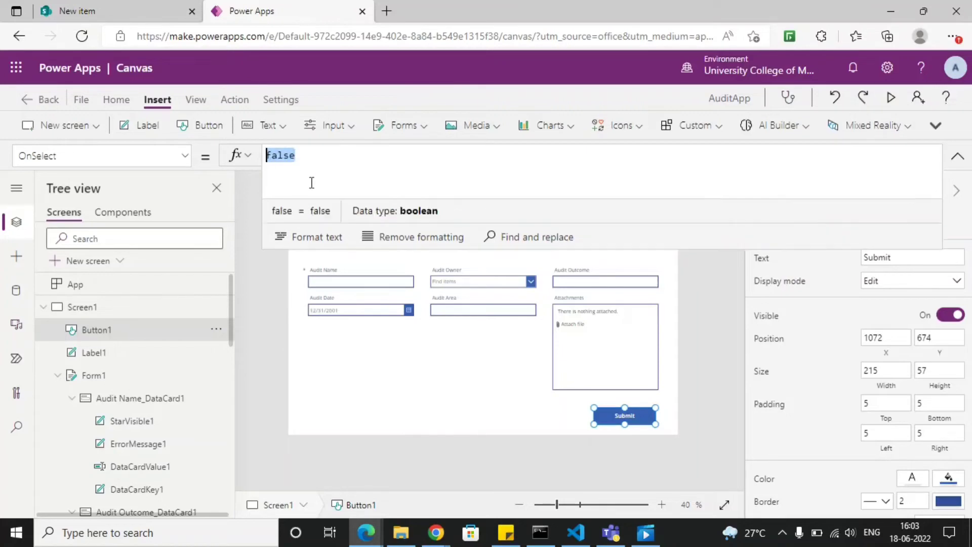
{"action": "key", "text": "BackSpace"}
{"action": "type", "text": "subm"}
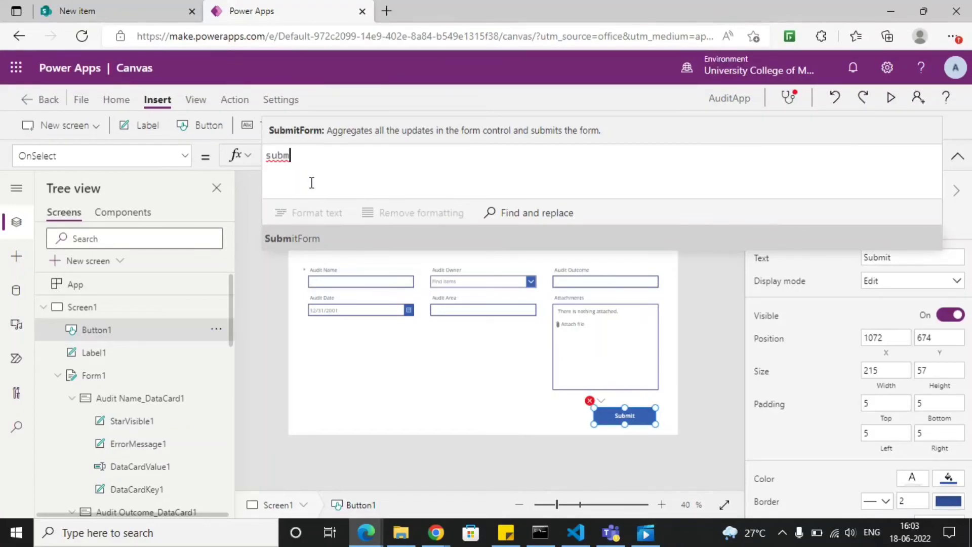
{"action": "key", "text": "Tab"}
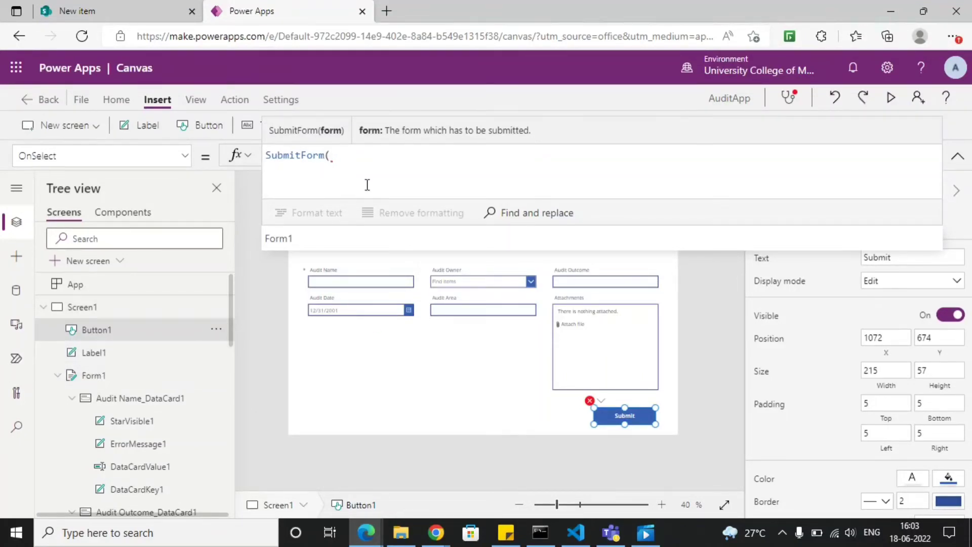
{"action": "type", "text": "form"}
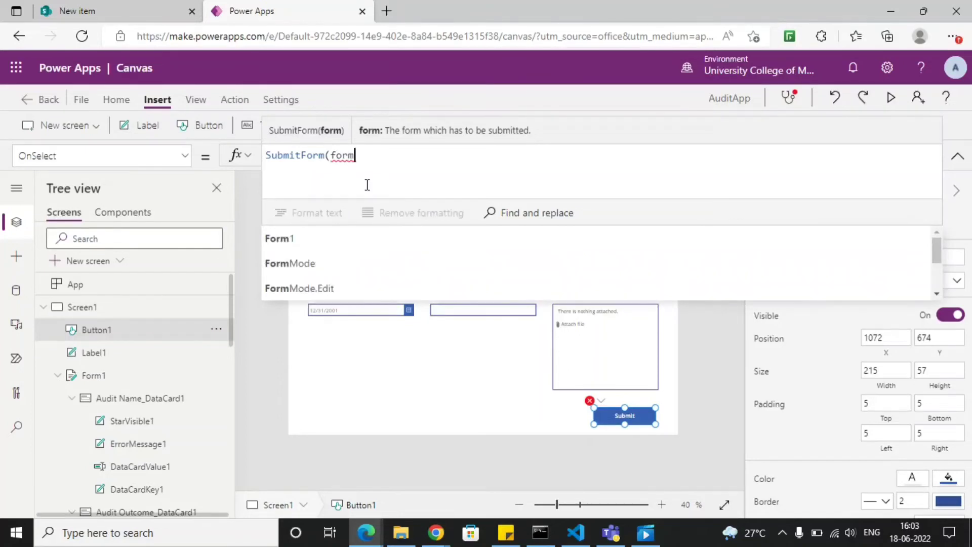
{"action": "key", "text": "Tab"}
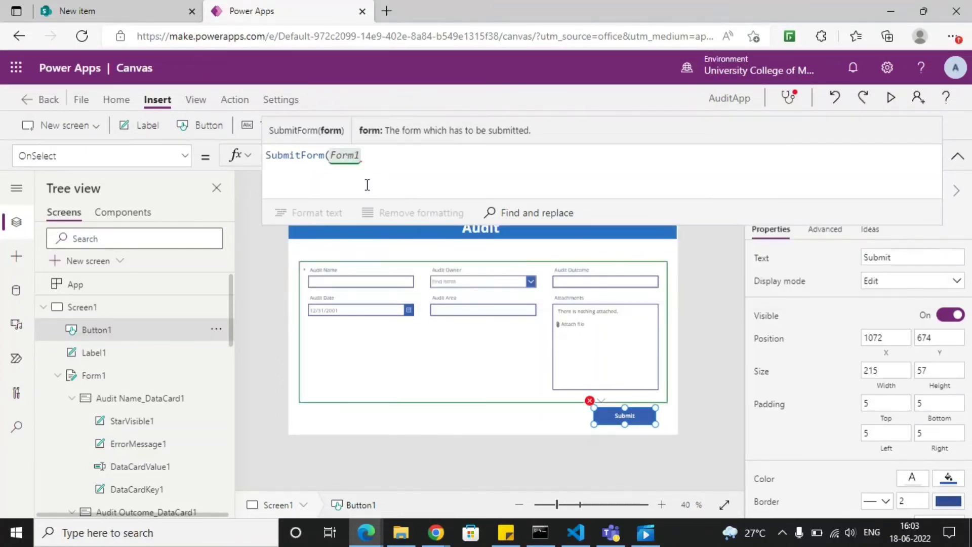
{"action": "type", "text": ")"}
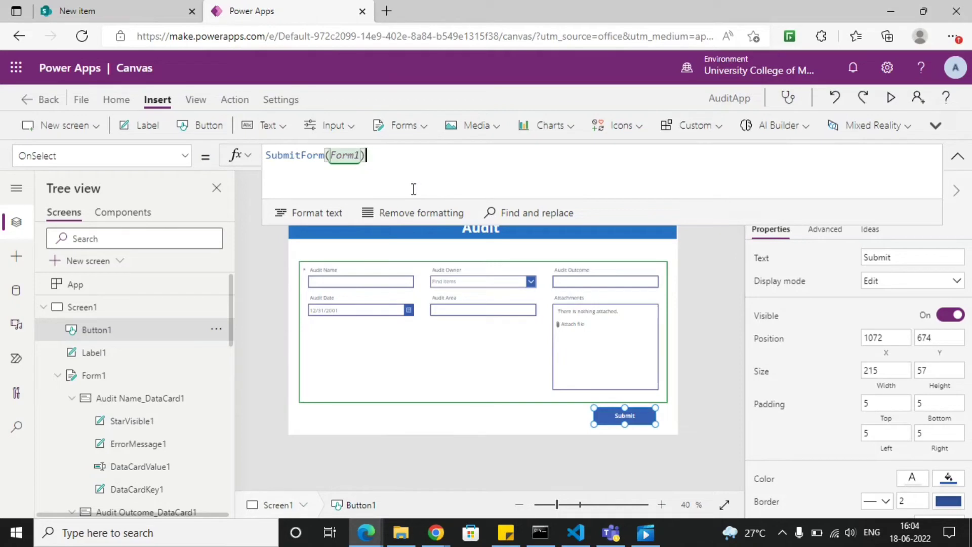
- Extend the Submit button's OnSelect formula with ;Navigate(Screen2) so that it opens the success screen after submitting
{"action": "type", "text": ";navi"}
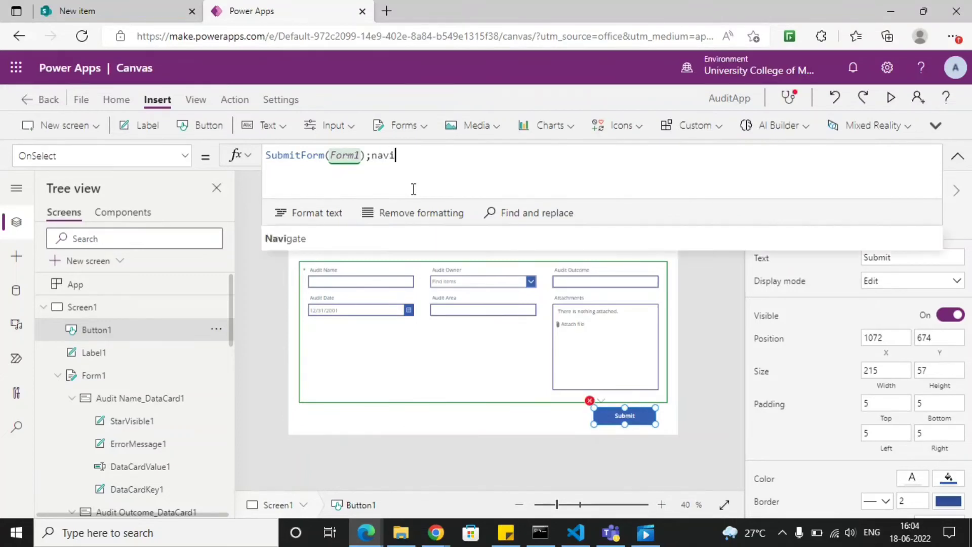
{"action": "type", "text": "gate("}
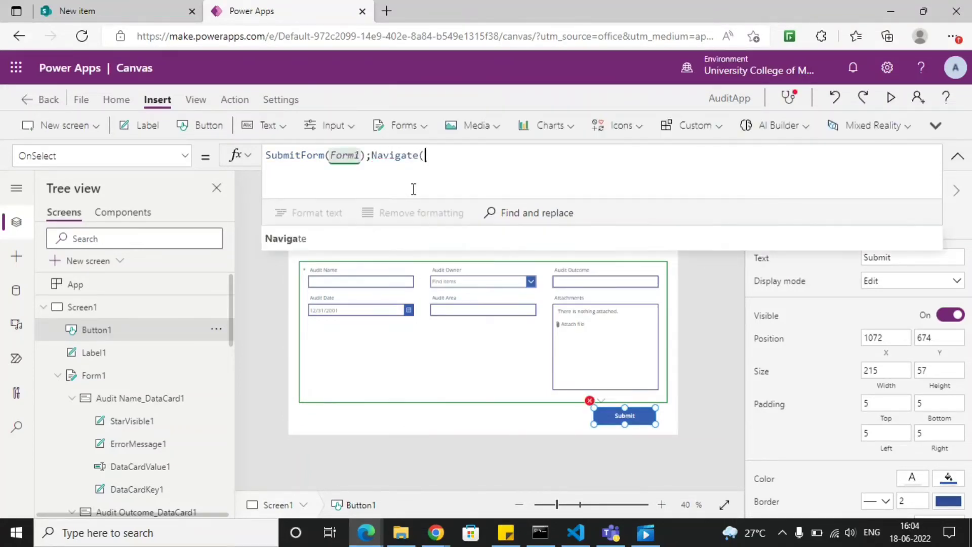
{"action": "left_click", "coordinate": [58, 375]}
{"action": "left_click", "coordinate": [43, 307]}
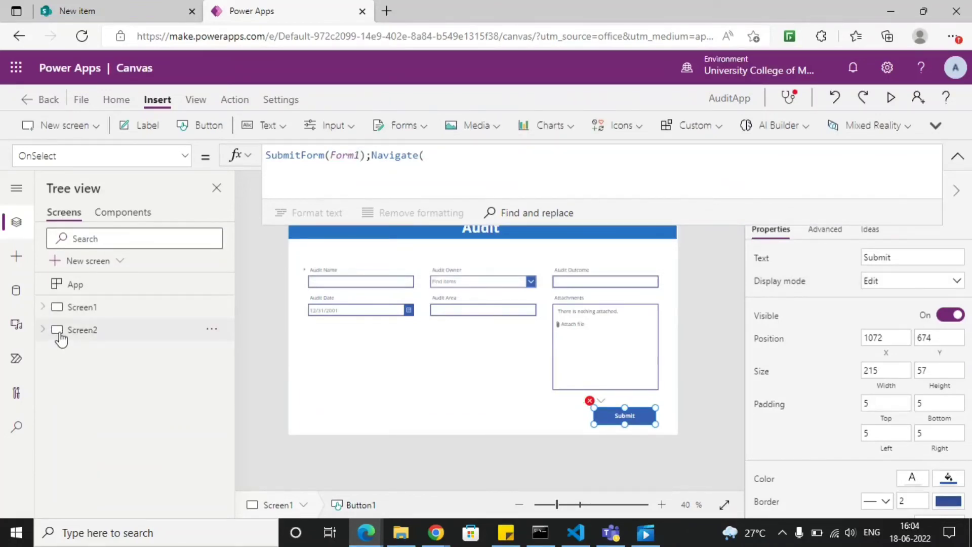
{"action": "left_click", "coordinate": [467, 157]}
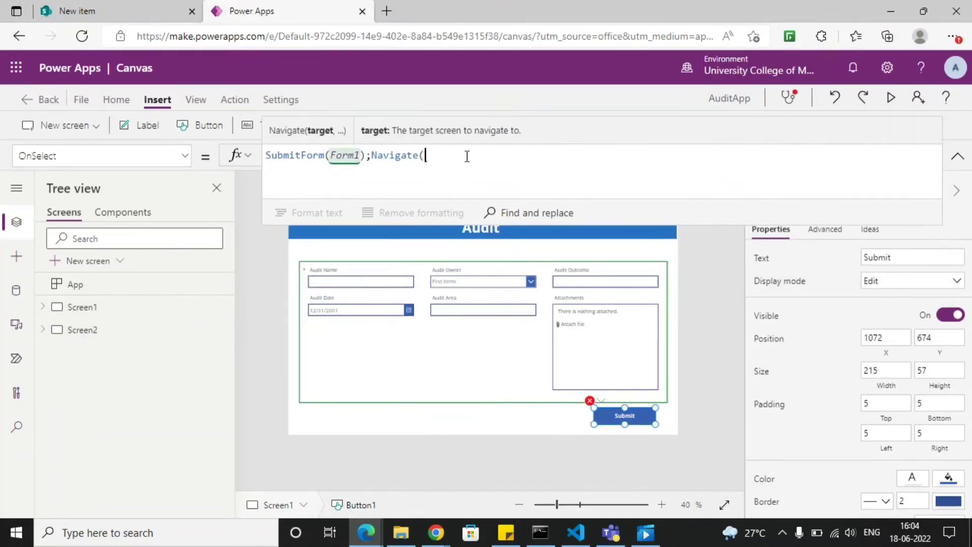
{"action": "type", "text": "scre"}
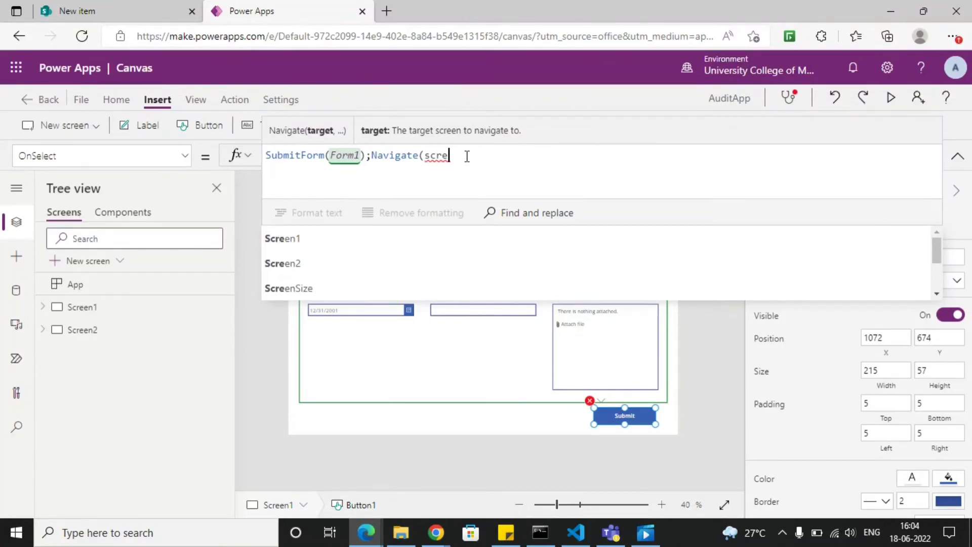
{"action": "left_click", "coordinate": [302, 270]}
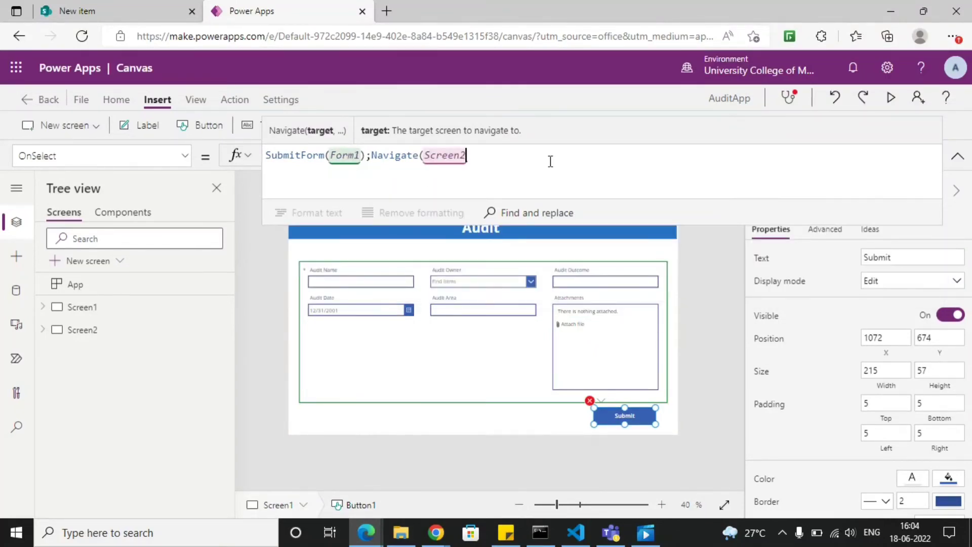
{"action": "type", "text": ")"}
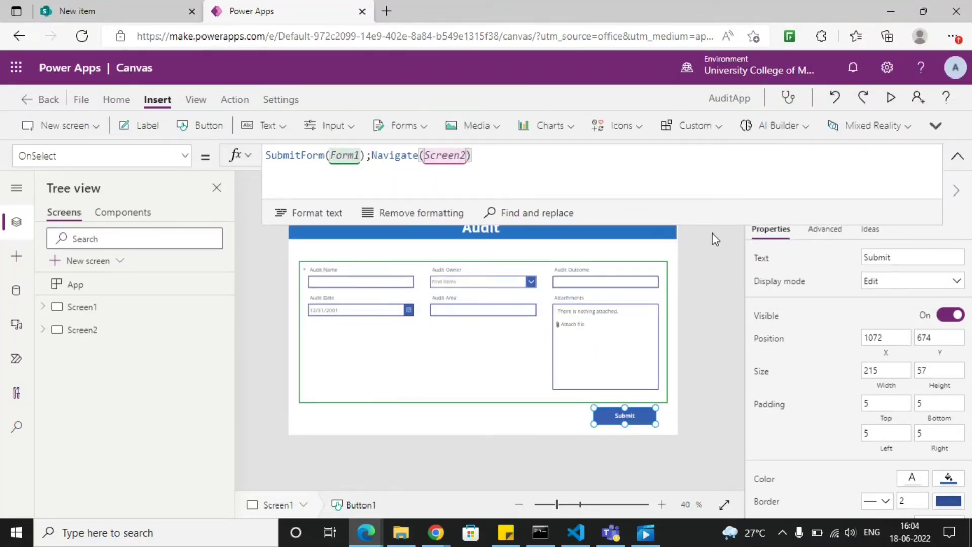
{"action": "left_click", "coordinate": [708, 255]}
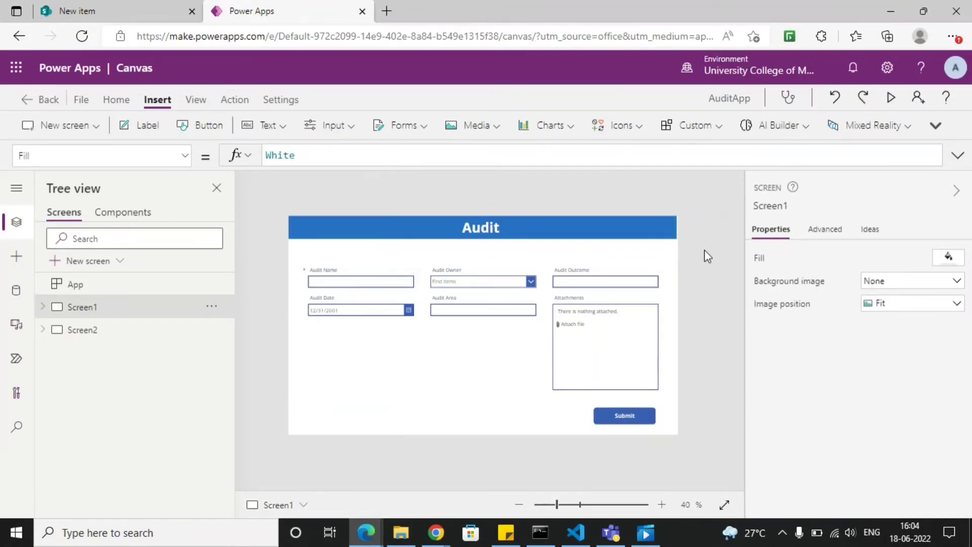
- Preview the app, then switch to SharePoint and reload AuditList to check its existing items
{"action": "left_click", "coordinate": [892, 99]}
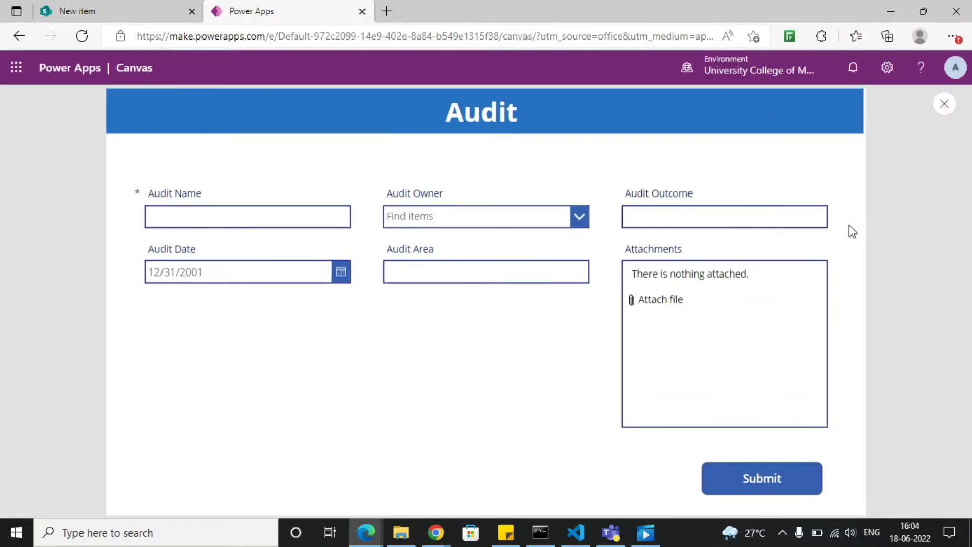
{"action": "left_click", "coordinate": [120, 15]}
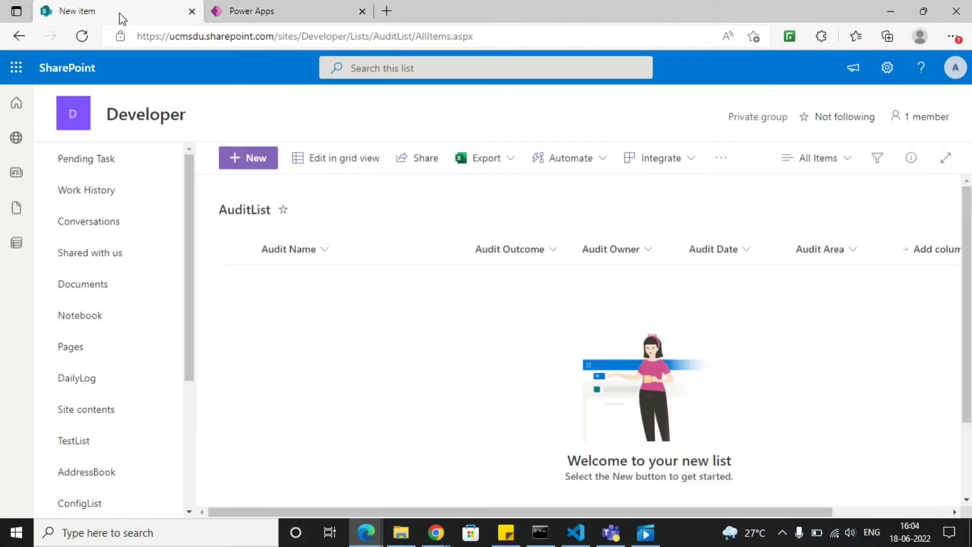
{"action": "left_click", "coordinate": [171, 36]}
{"action": "key", "text": "Return"}
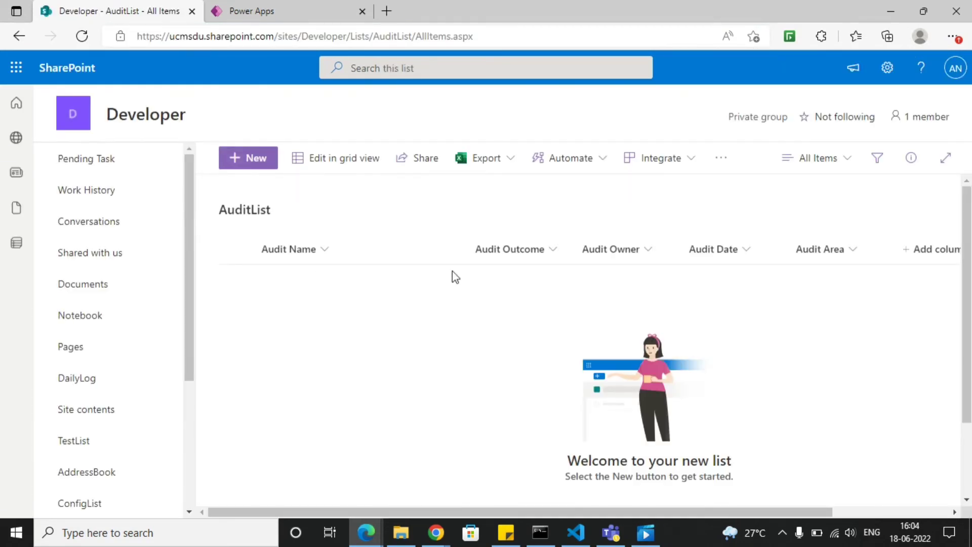
- Back in the Power Apps preview, enter School Audit as the Audit Name and find and choose a person as the Audit Owner
{"action": "left_click", "coordinate": [241, 11]}
{"action": "left_click", "coordinate": [256, 212]}
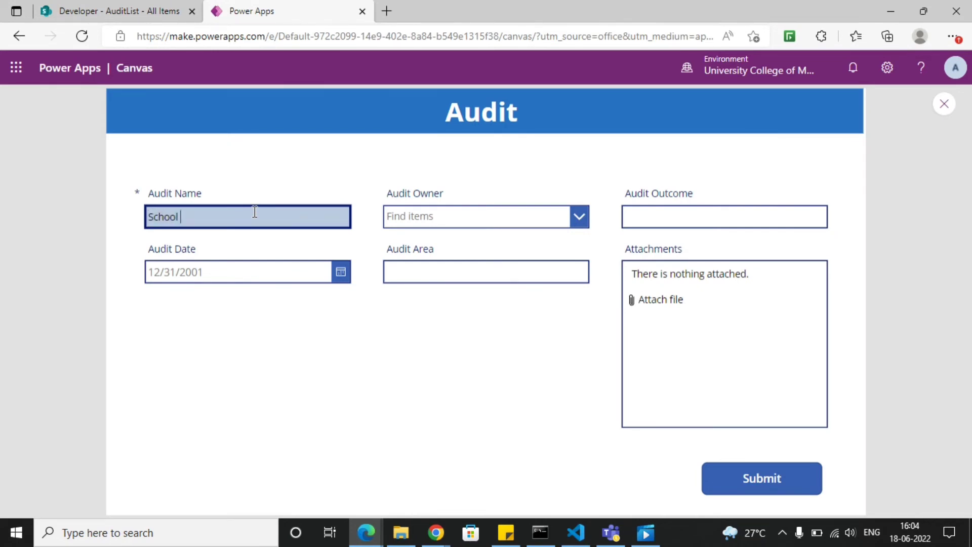
{"action": "key", "text": "Tab"}
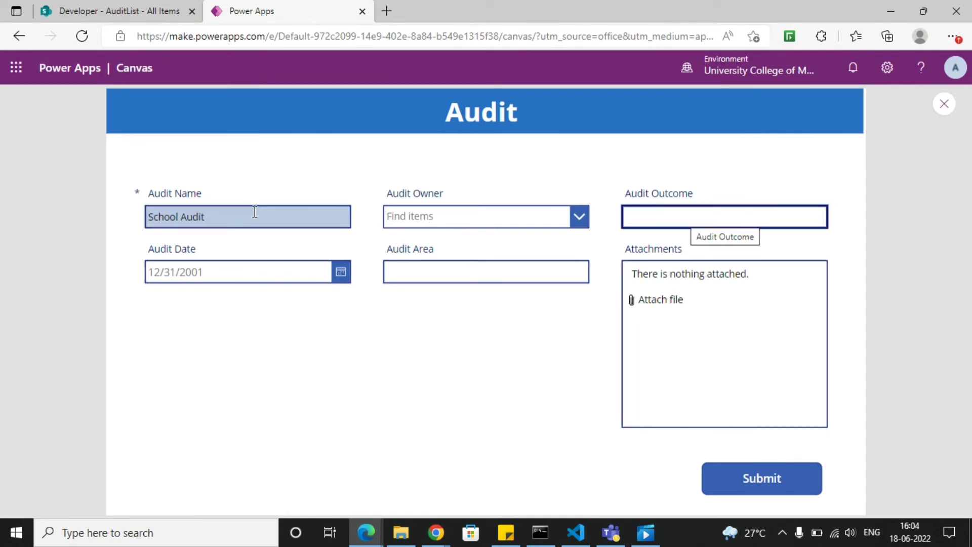
{"action": "left_click", "coordinate": [438, 212]}
{"action": "type", "text": "ab"}
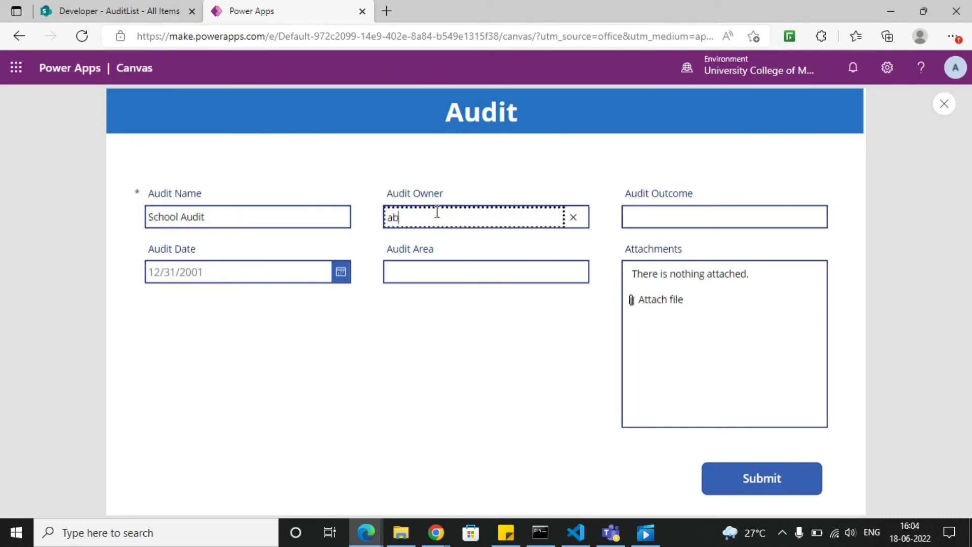
{"action": "type", "text": "hishek"}
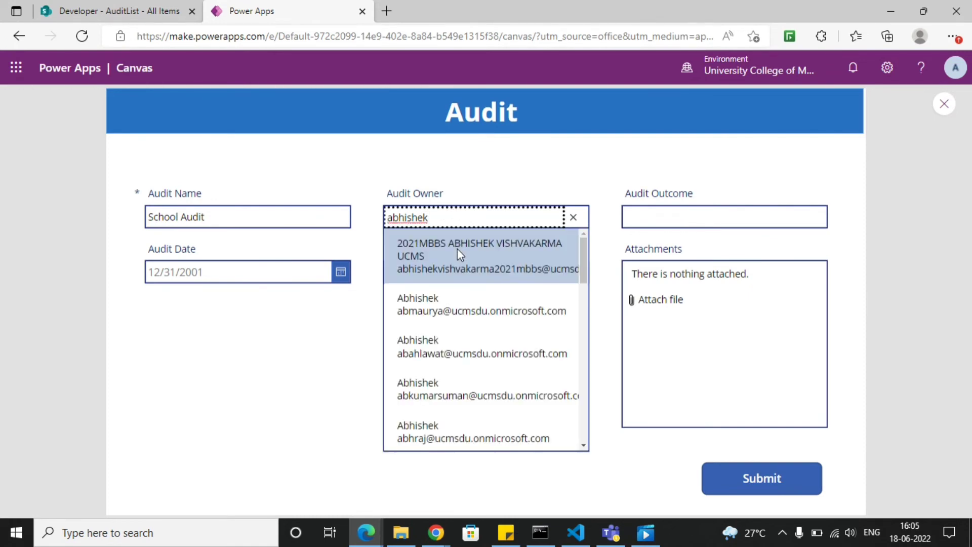
{"action": "scroll", "coordinate": [451, 321], "scroll_direction": "down", "scroll_amount": 1}
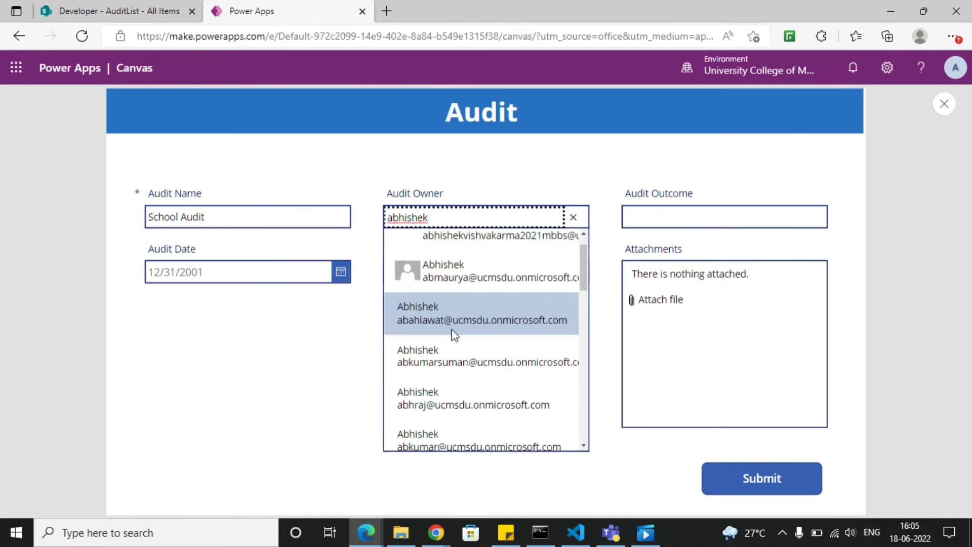
{"action": "scroll", "coordinate": [448, 367], "scroll_direction": "down", "scroll_amount": 1}
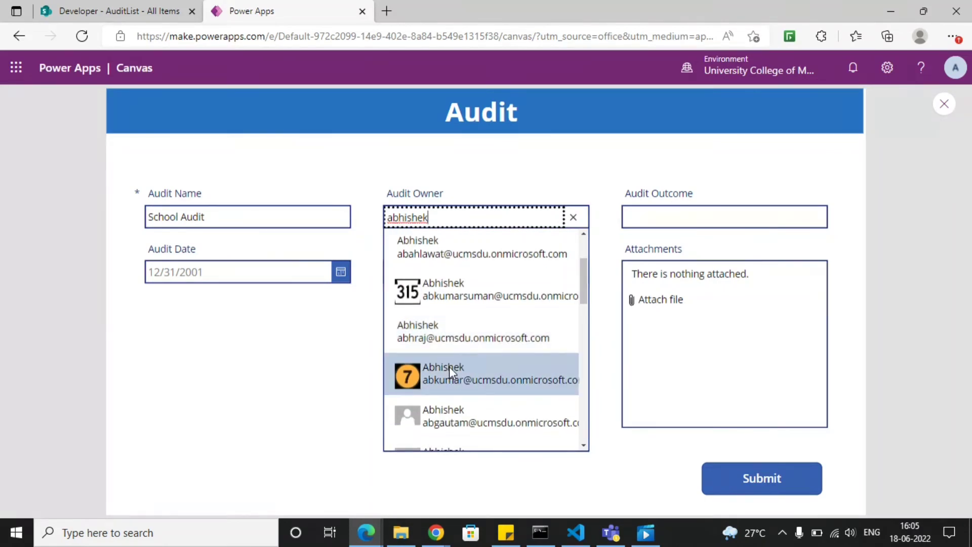
{"action": "left_click", "coordinate": [449, 367]}
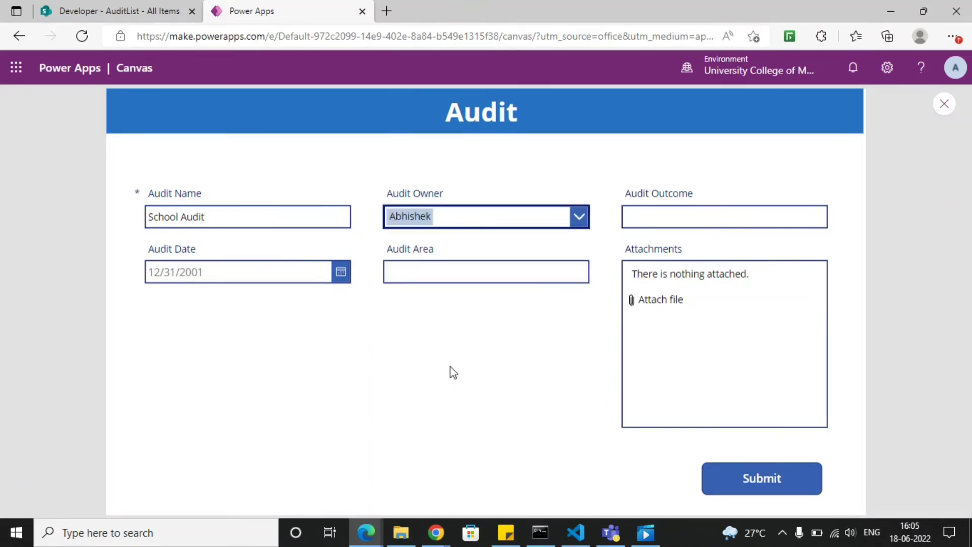
- Enter Pass as the Audit Outcome in the previewed audit form
{"action": "left_click", "coordinate": [659, 217]}
{"action": "type", "text": "P"}
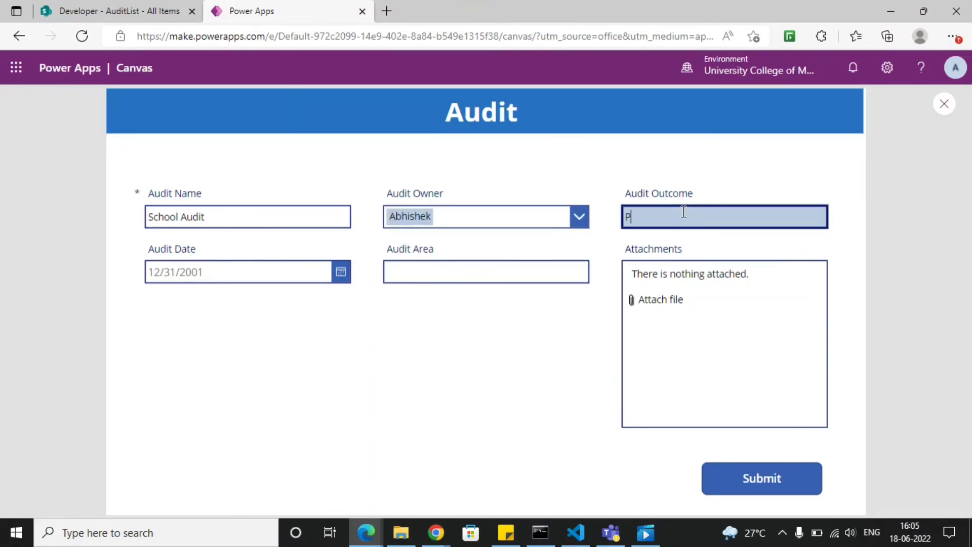
{"action": "type", "text": "ass"}
{"action": "key", "text": "shift+Tab"}
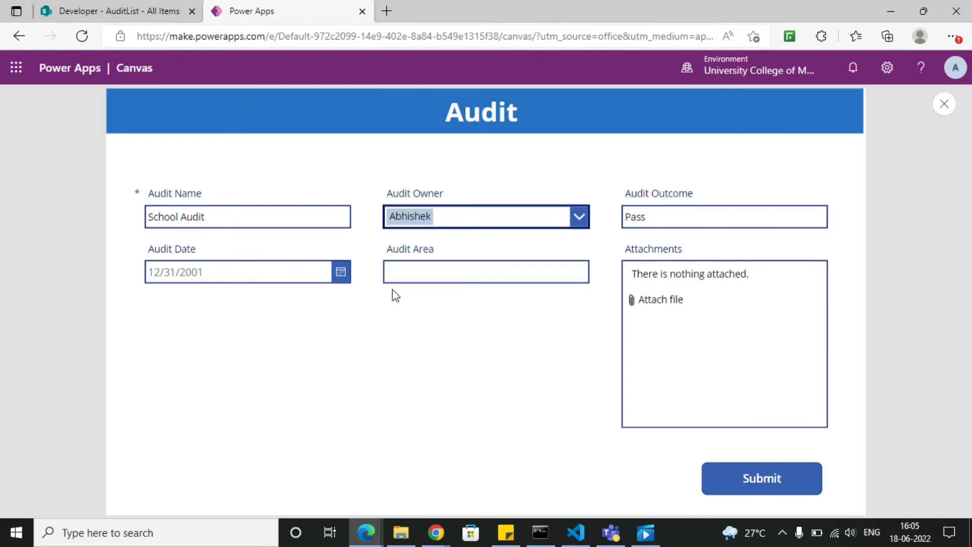
- Set the Audit Date to 6/18/2022 and enter Education as the Audit Area
{"action": "left_click", "coordinate": [341, 272]}
{"action": "left_click", "coordinate": [327, 421]}
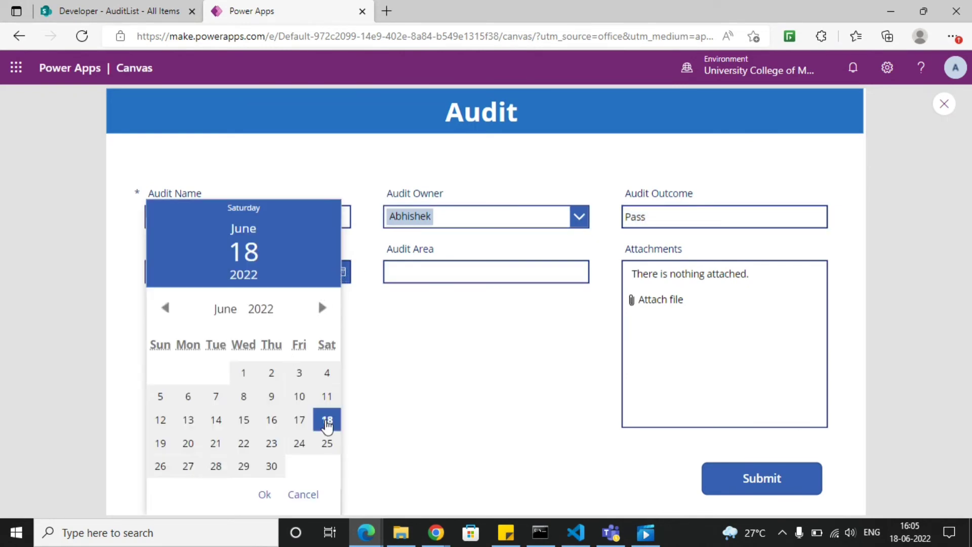
{"action": "left_click", "coordinate": [267, 498]}
{"action": "left_click", "coordinate": [456, 274]}
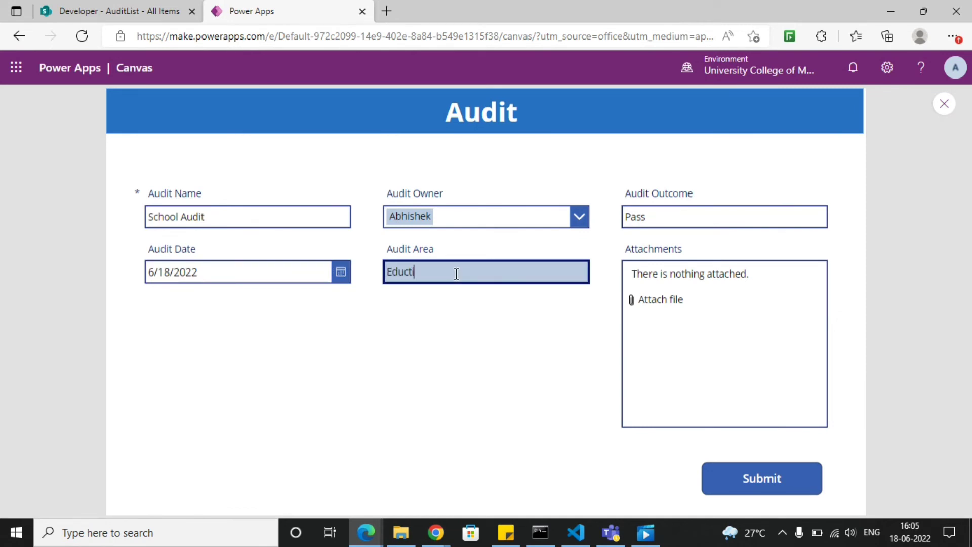
{"action": "type", "text": "Education"}
- Attach the Calci image from the Desktop folder to the audit form
{"action": "left_click", "coordinate": [653, 301]}
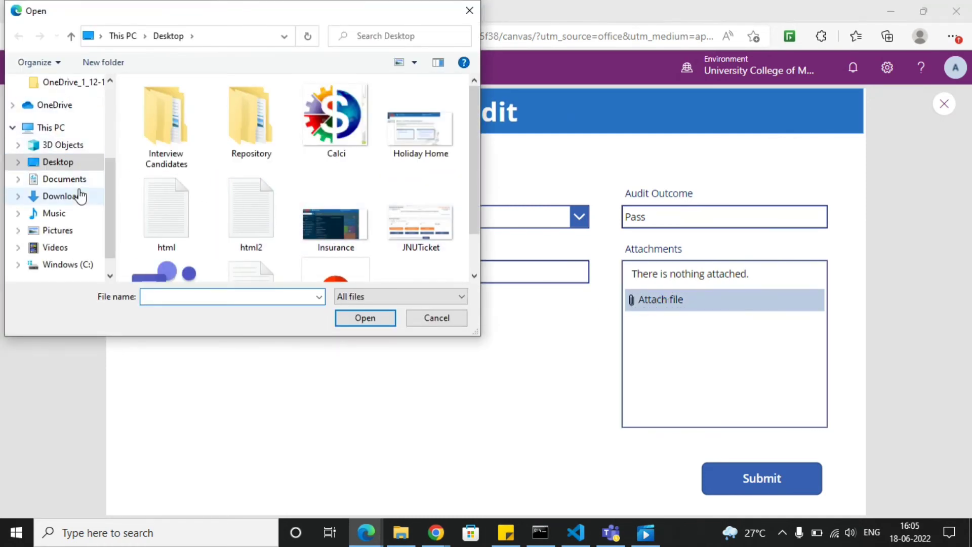
{"action": "left_click", "coordinate": [74, 197]}
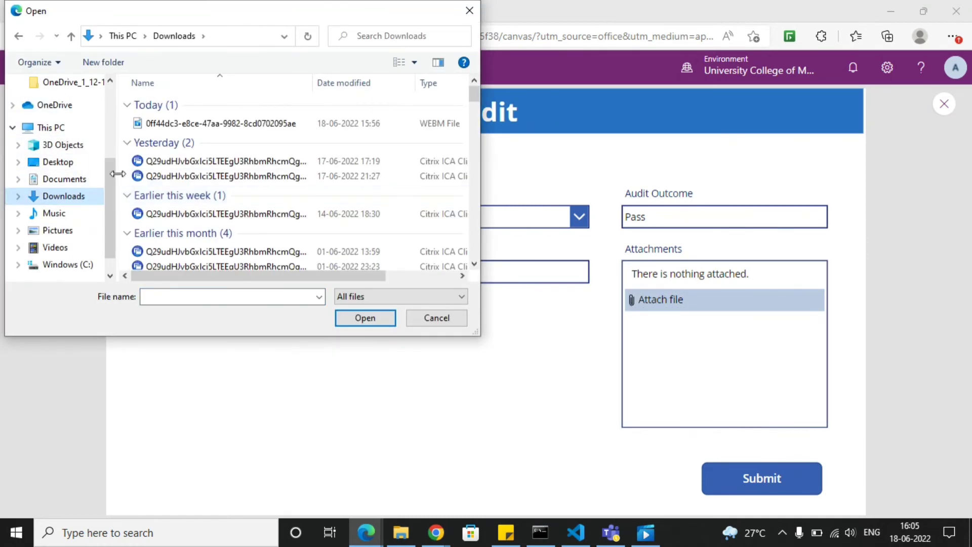
{"action": "left_click", "coordinate": [58, 162]}
{"action": "left_click", "coordinate": [336, 119]}
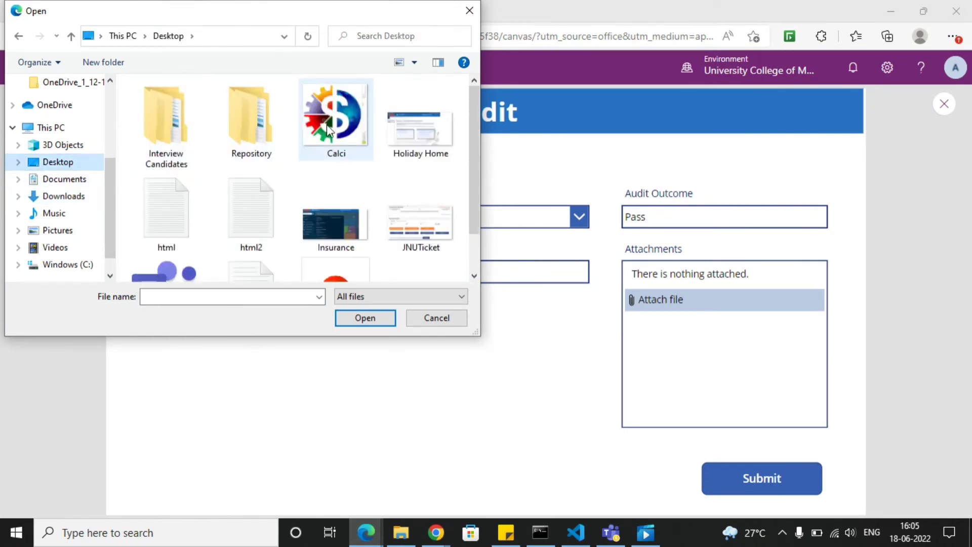
{"action": "left_click", "coordinate": [364, 318]}
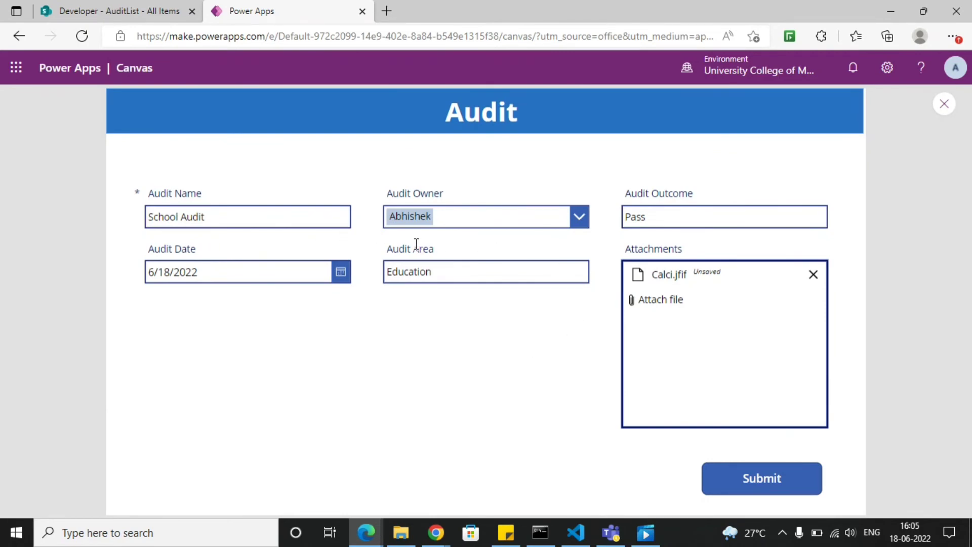
- Submit the audit form, then switch to SharePoint and check AuditList for the new item
{"action": "left_click", "coordinate": [737, 471]}
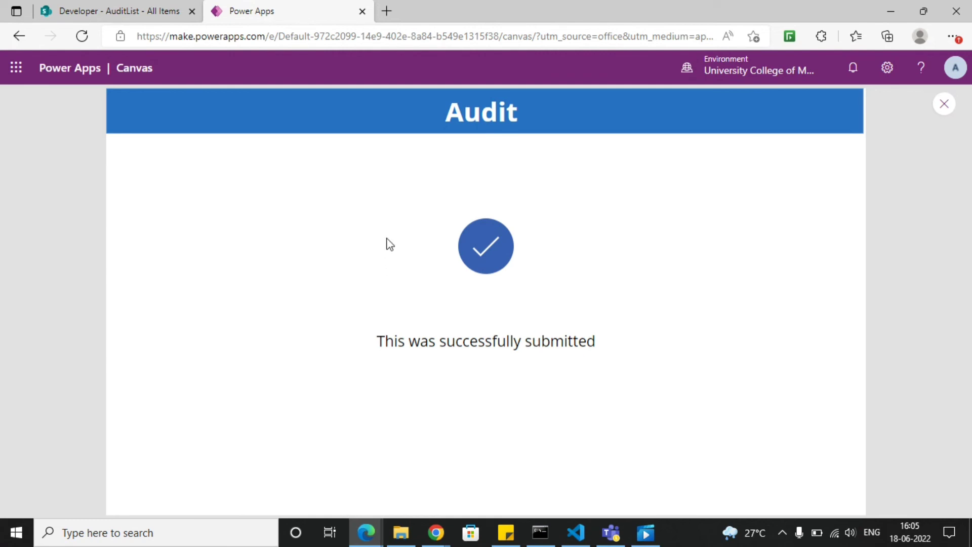
{"action": "left_click", "coordinate": [82, 16]}
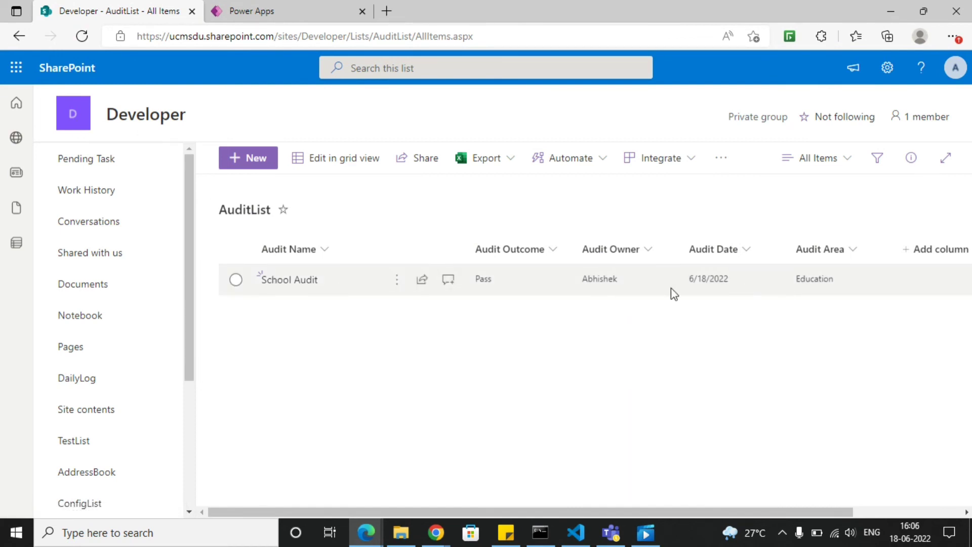
- Return to Power Apps, close the preview and save the app to the cloud as AuditApp
{"action": "left_click", "coordinate": [300, 20]}
{"action": "left_click", "coordinate": [947, 103]}
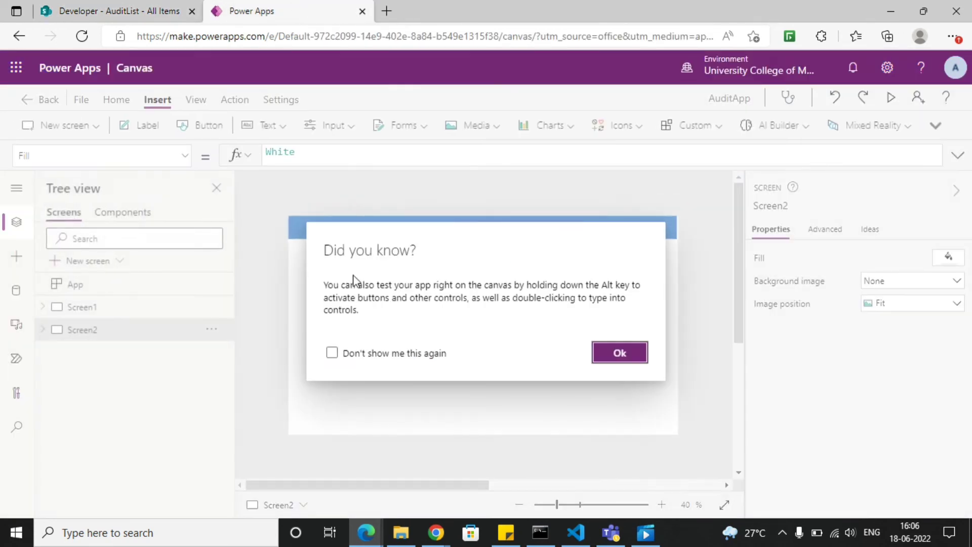
{"action": "left_click", "coordinate": [600, 357]}
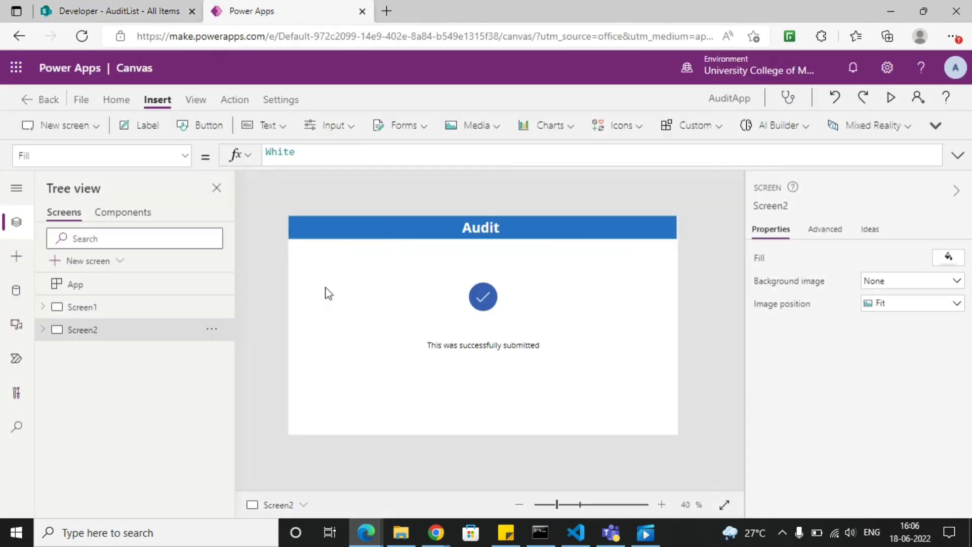
{"action": "left_click", "coordinate": [74, 103]}
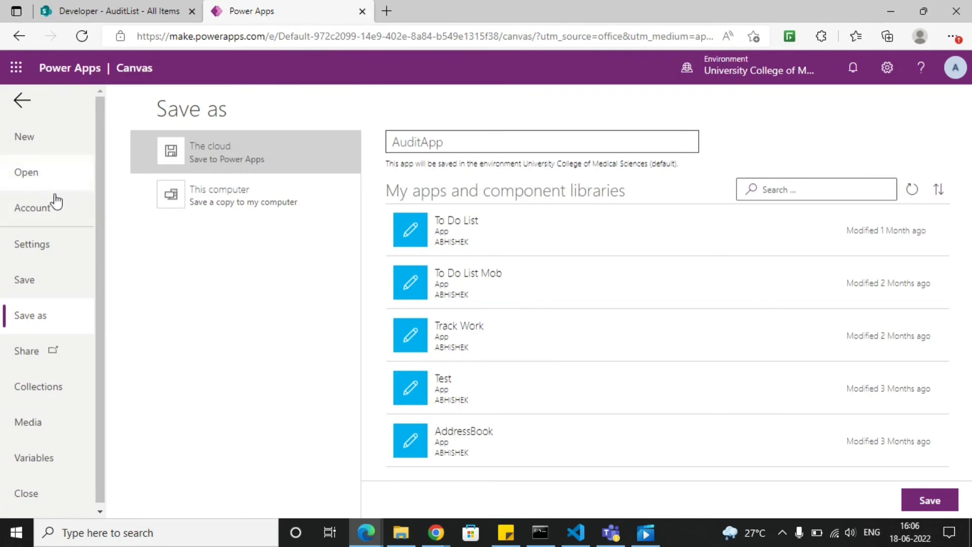
{"action": "left_click", "coordinate": [22, 101]}
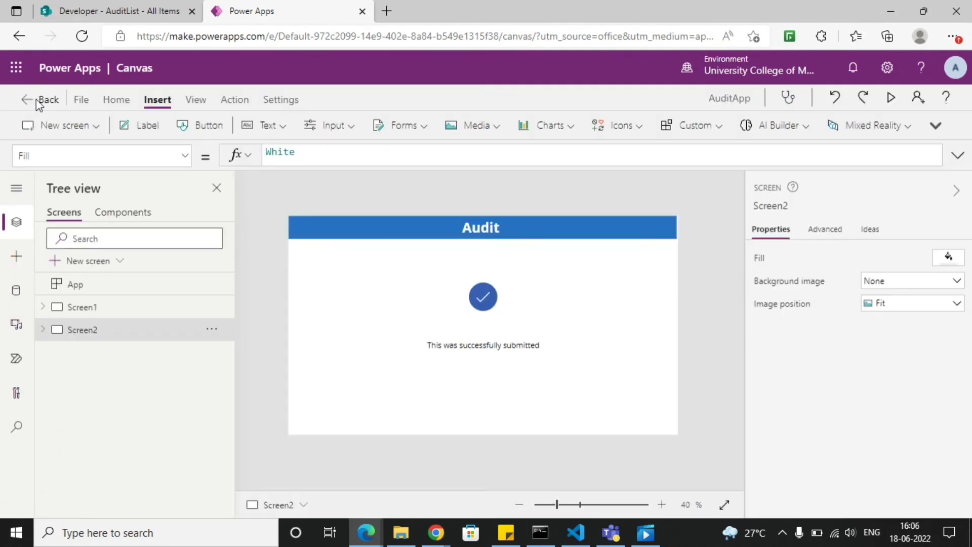
{"action": "left_click", "coordinate": [82, 100]}
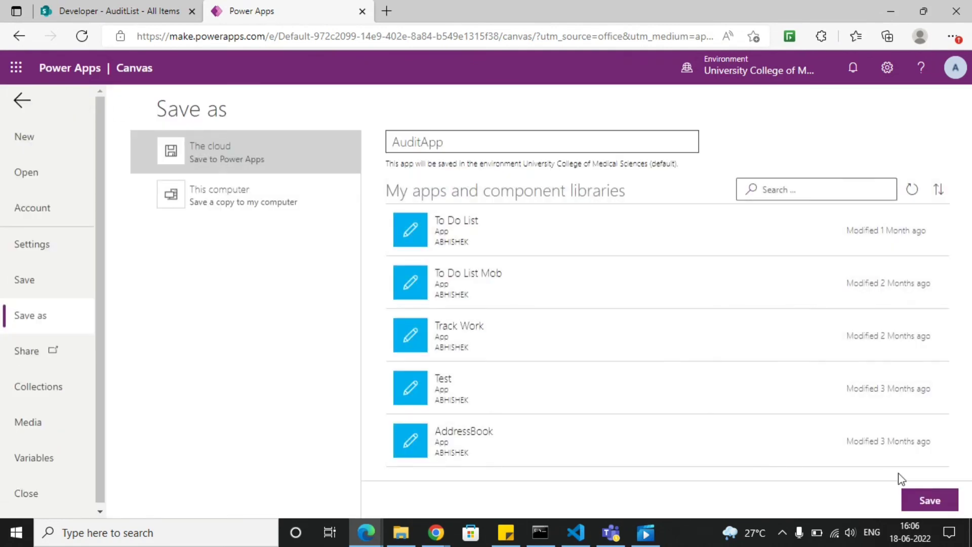
{"action": "left_click", "coordinate": [928, 501]}
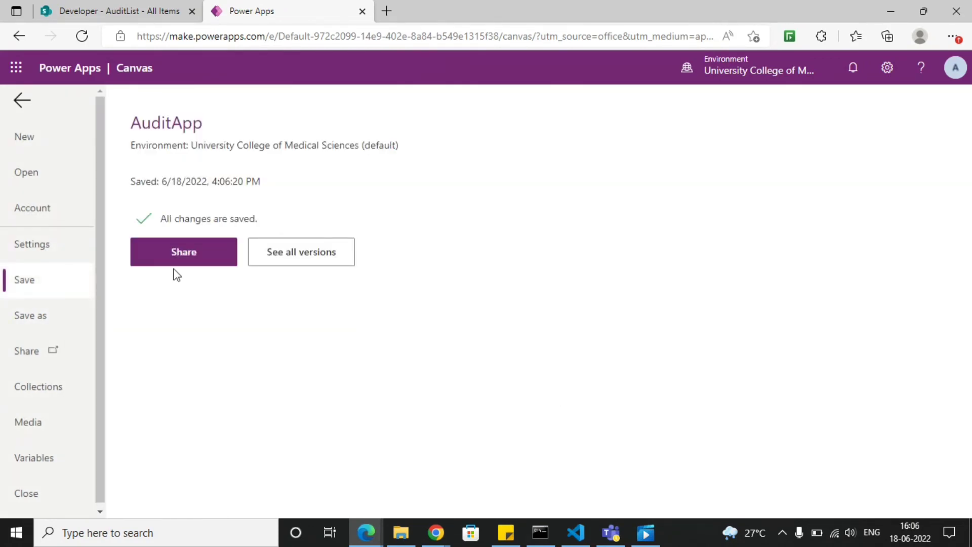
- Open the sharing options of AuditApp, look at where people are added, and close them without sharing
{"action": "left_click", "coordinate": [195, 260]}
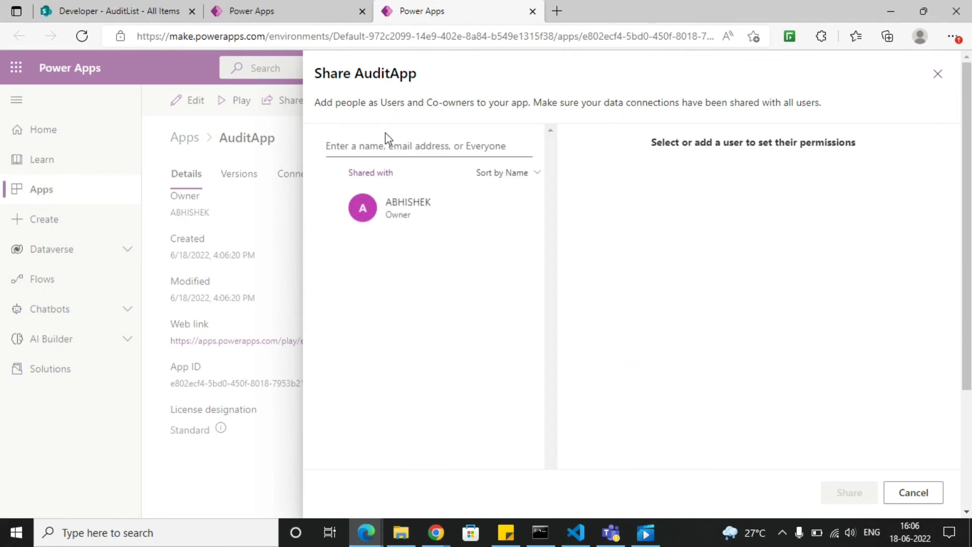
{"action": "left_click", "coordinate": [388, 143]}
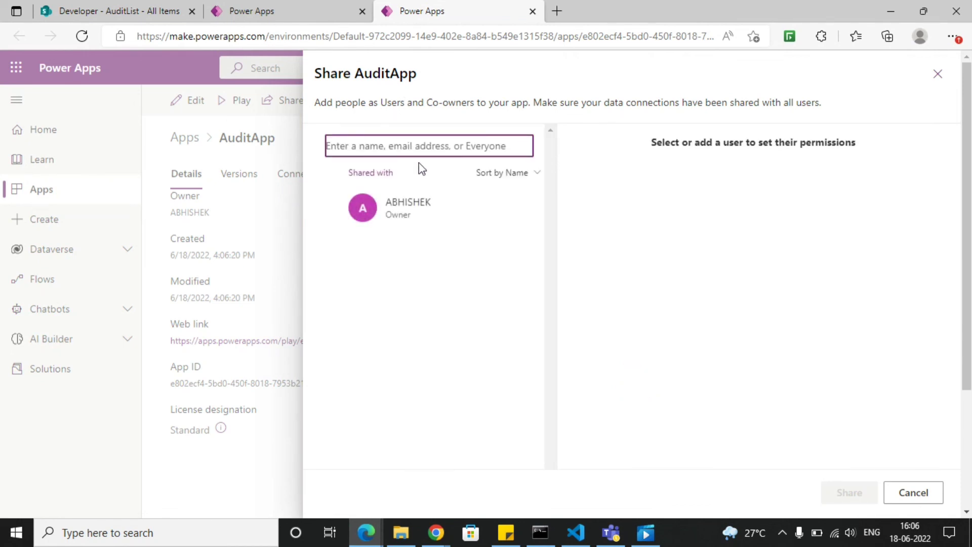
{"action": "left_click", "coordinate": [938, 74]}
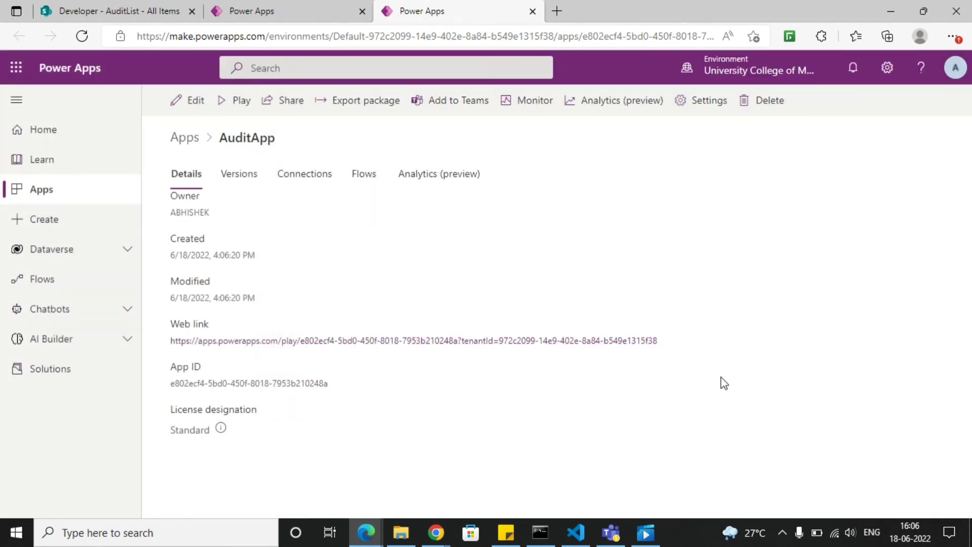
- Copy AuditApp's web link from its details page and open it in a new browser tab
{"action": "left_click_drag", "start_coordinate": [666, 344], "coordinate": [170, 341]}
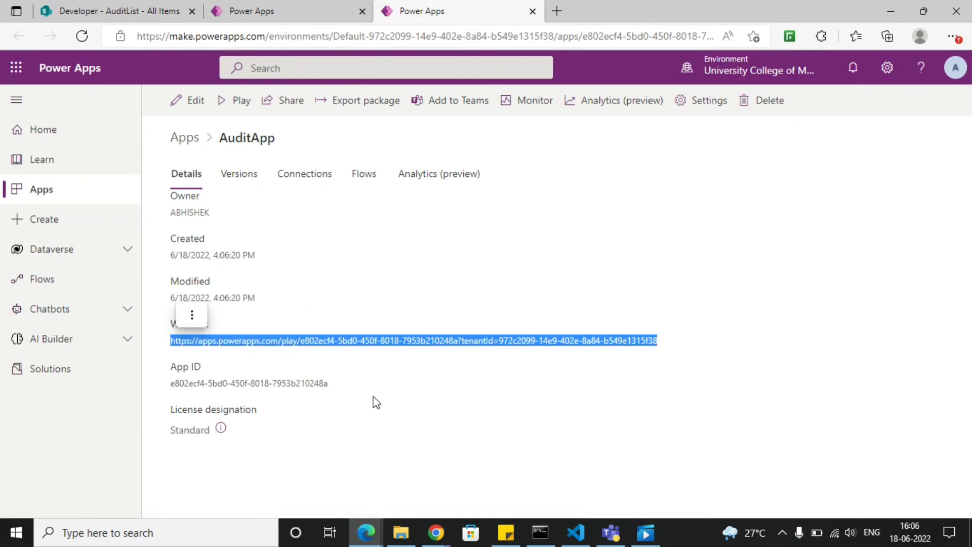
{"action": "key", "text": "ctrl+c"}
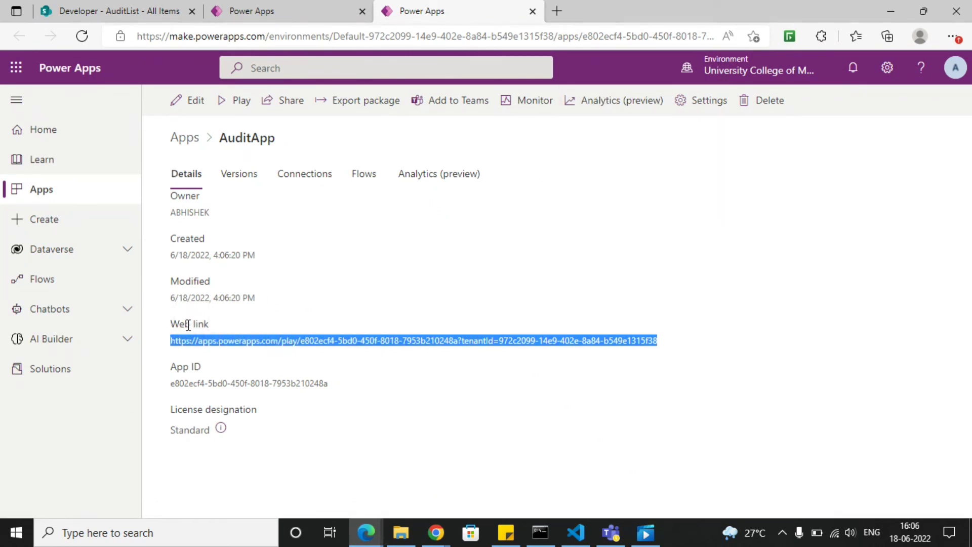
{"action": "left_click", "coordinate": [557, 11]}
{"action": "key", "text": "ctrl+v"}
{"action": "key", "text": "Return"}
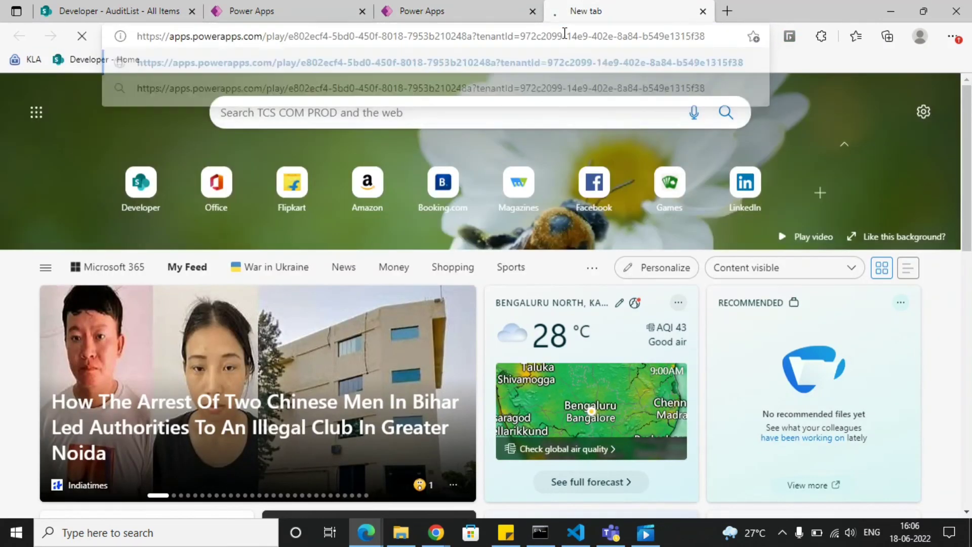